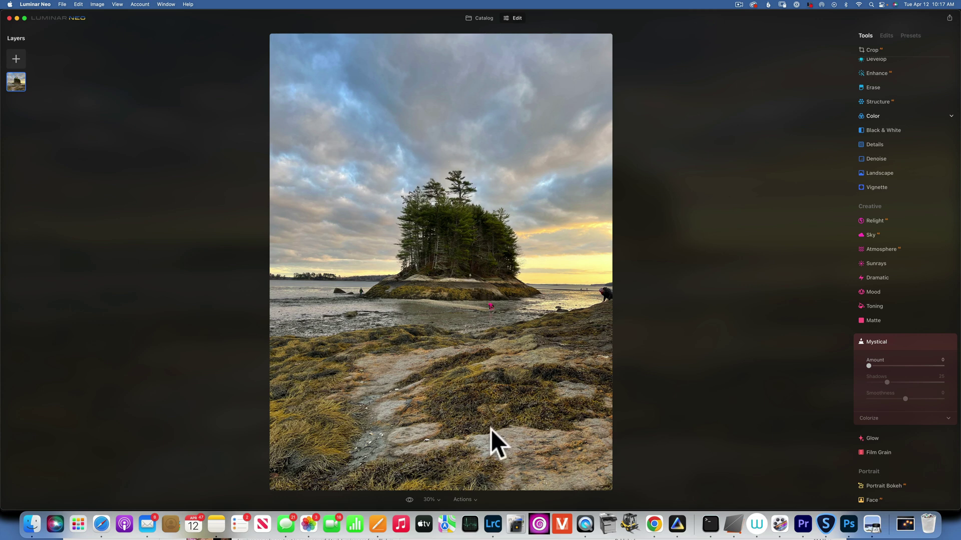
Switch to Lightroom Classic to view the imported island photo, and return to Luminar Neo.
click(493, 524)
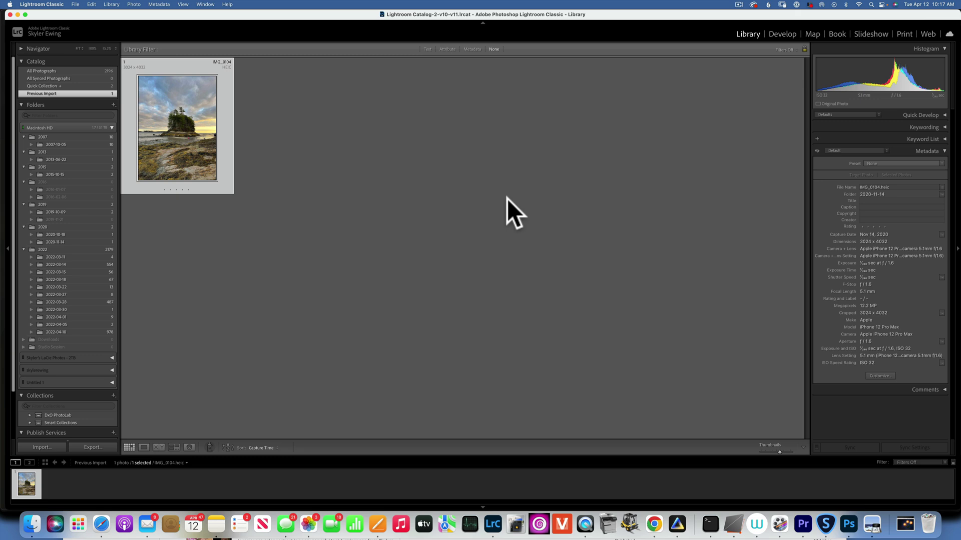
click(677, 524)
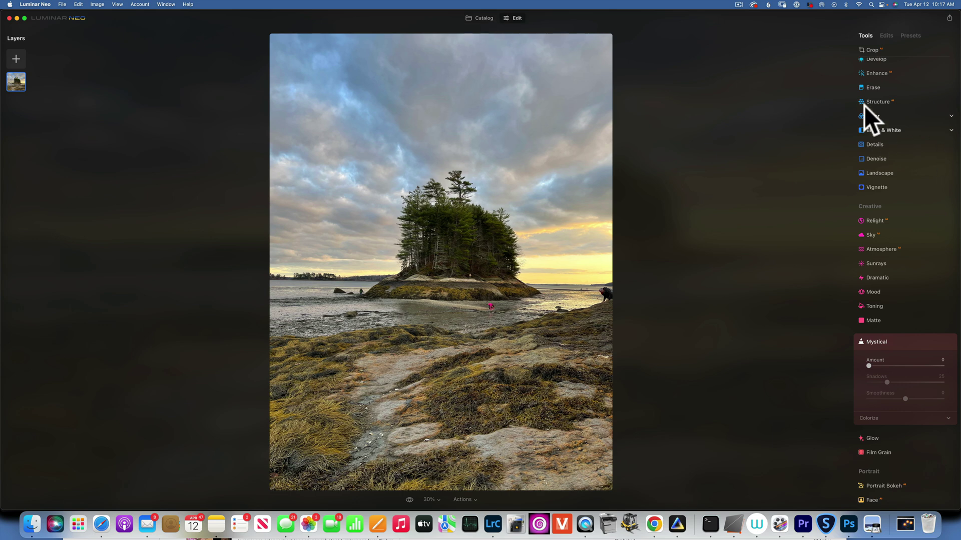
Start cropping the island photo, straighten its horizon automatically and request the AI crop suggestion.
click(870, 50)
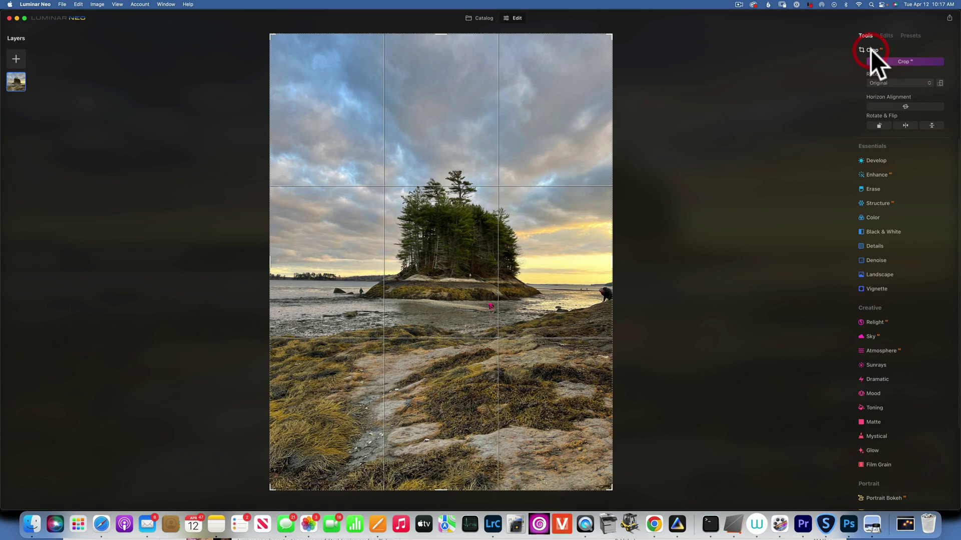
click(906, 105)
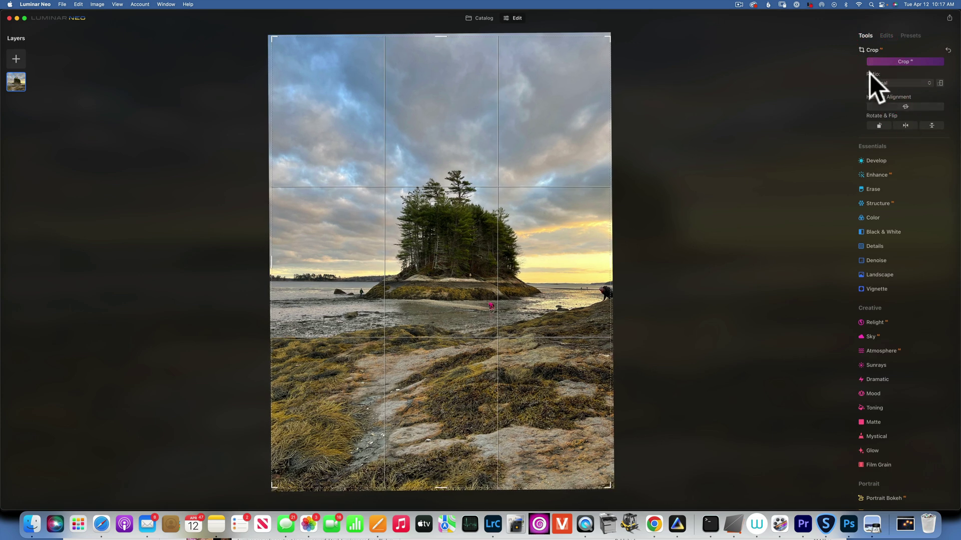
click(908, 62)
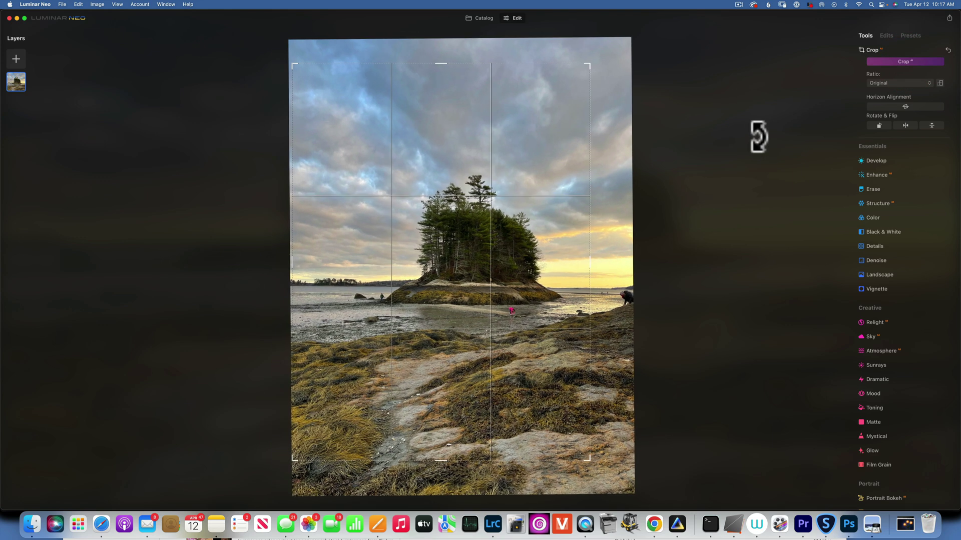
click(910, 59)
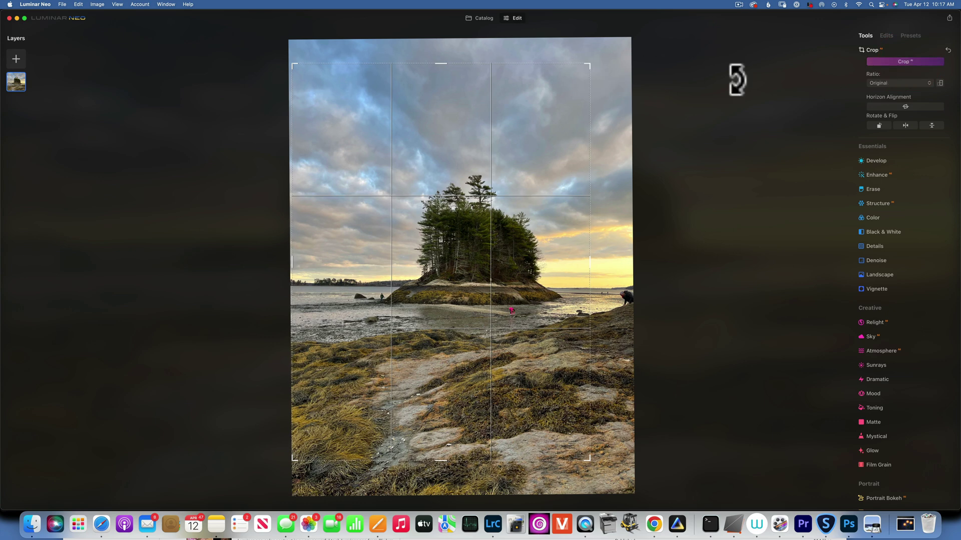
Crop the photo to a 4:5 ratio, tightening and repositioning the frame around the tree-covered island, and apply it.
click(879, 82)
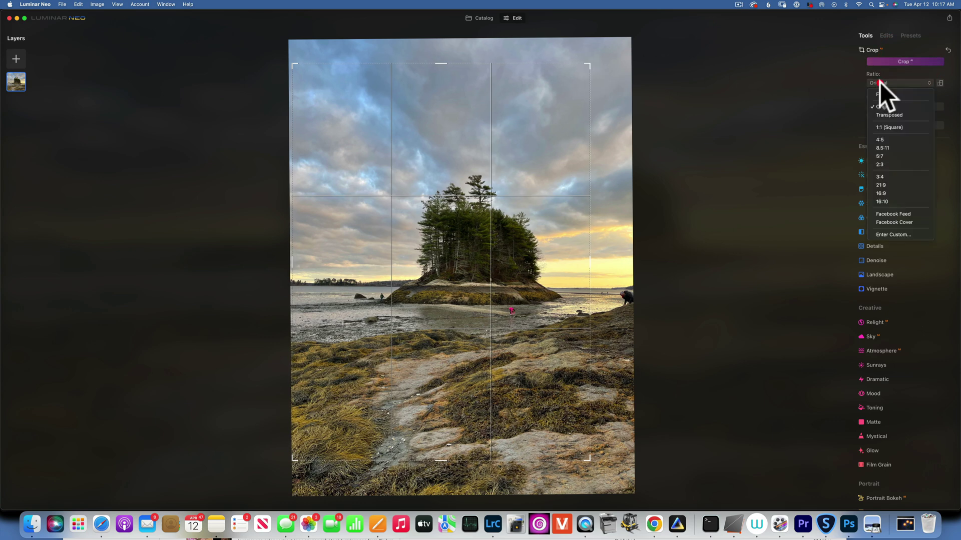
click(883, 140)
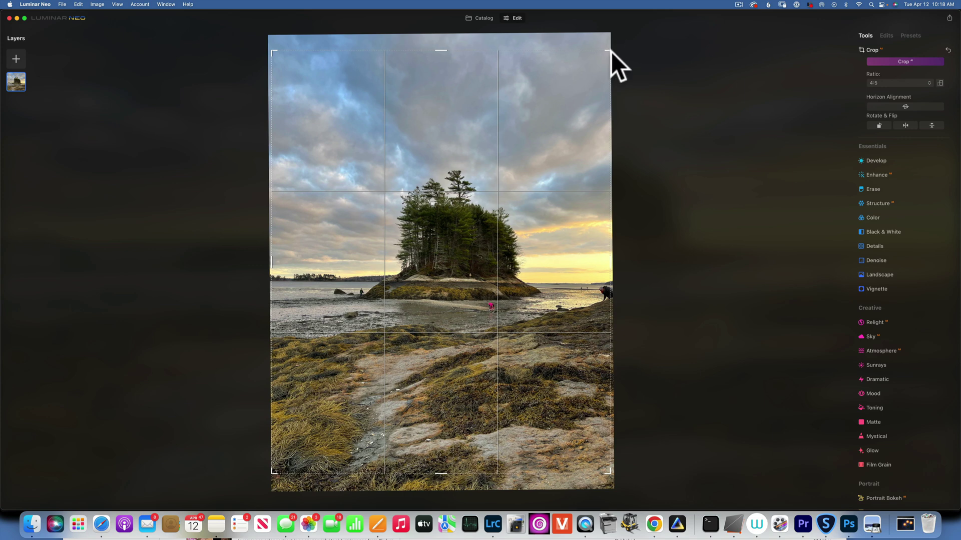
drag(610, 49, 597, 121)
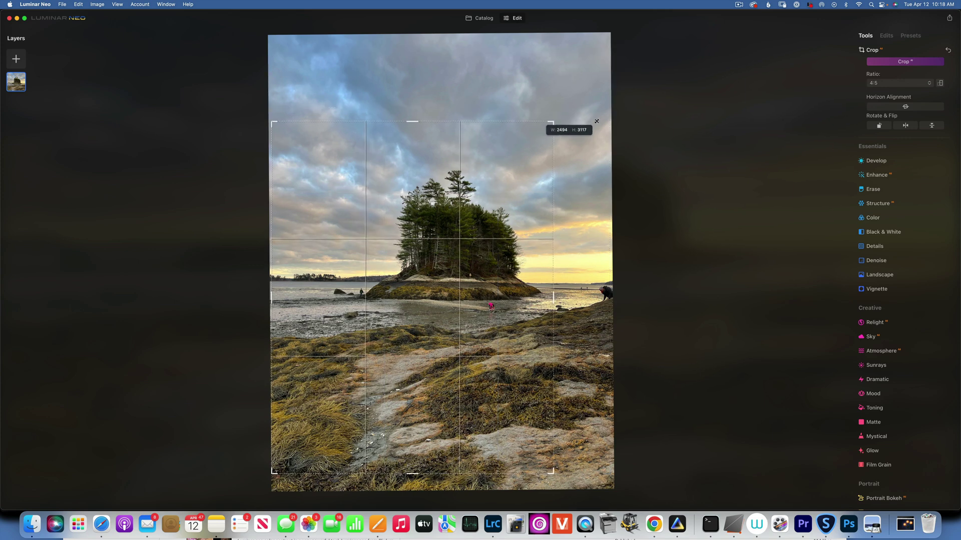
drag(488, 212, 455, 209)
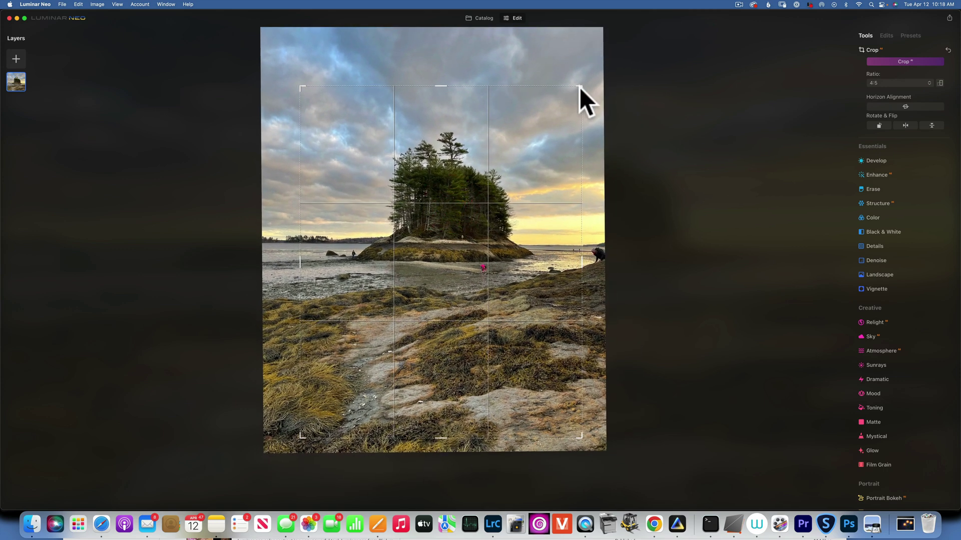
drag(581, 86, 603, 70)
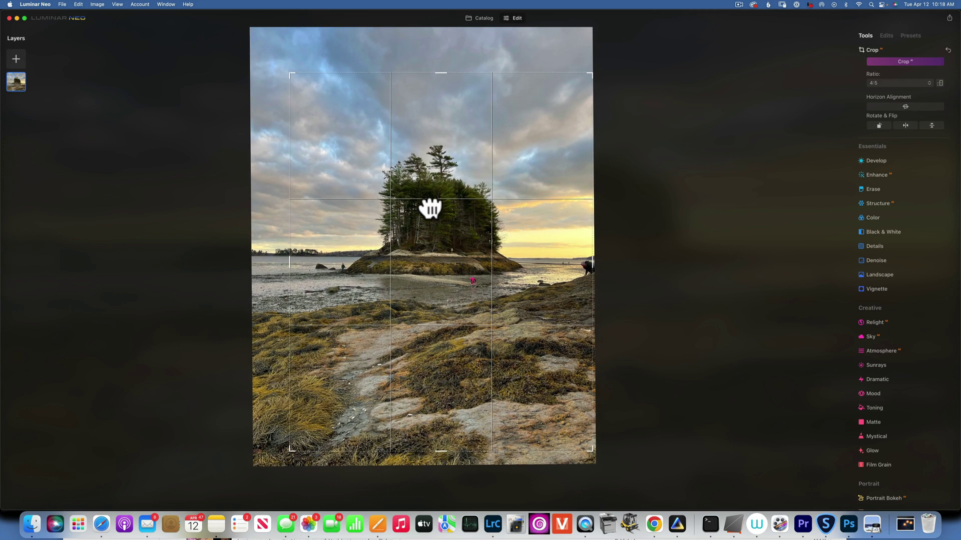
click(429, 207)
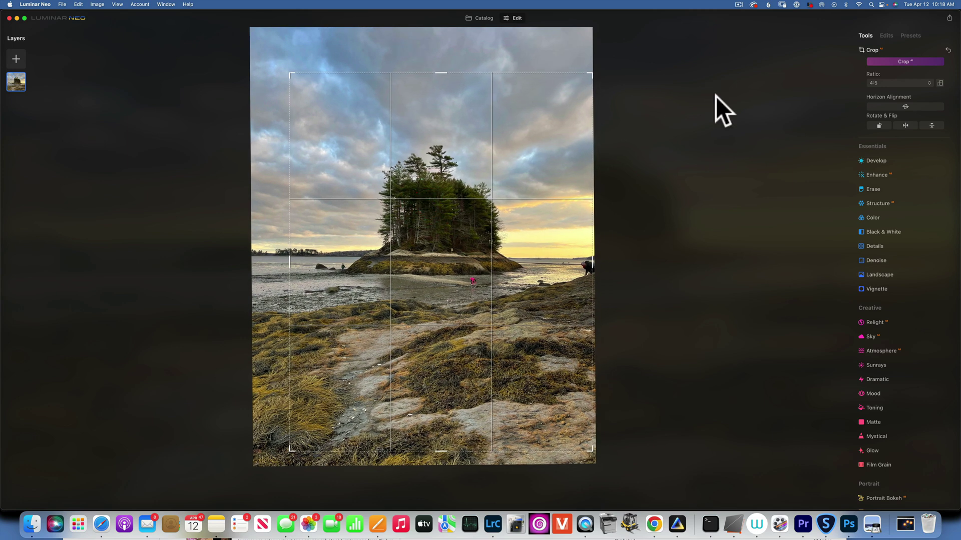
key(Return)
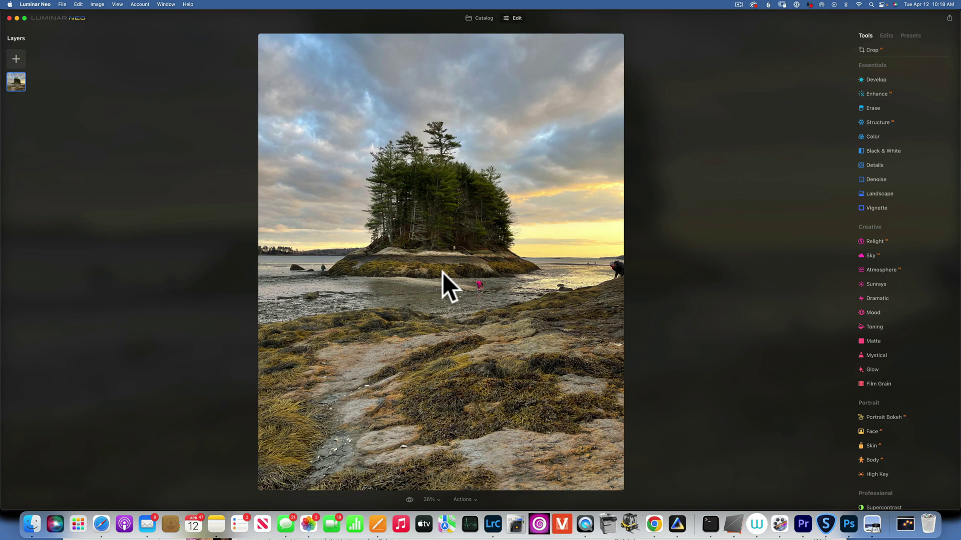
Erase the dark figure at the photo's right edge, cleaning up the remnant with a brush radius of 18.
click(875, 108)
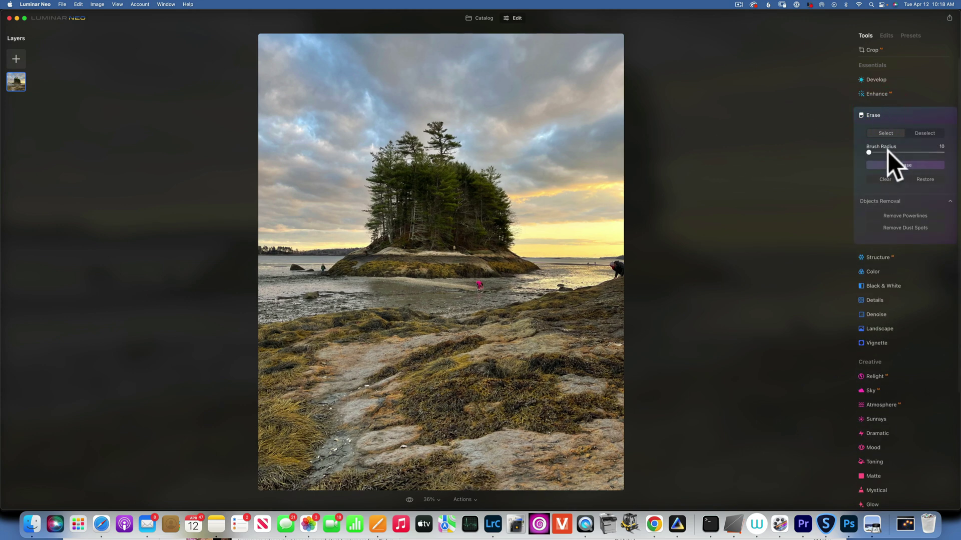
click(614, 266)
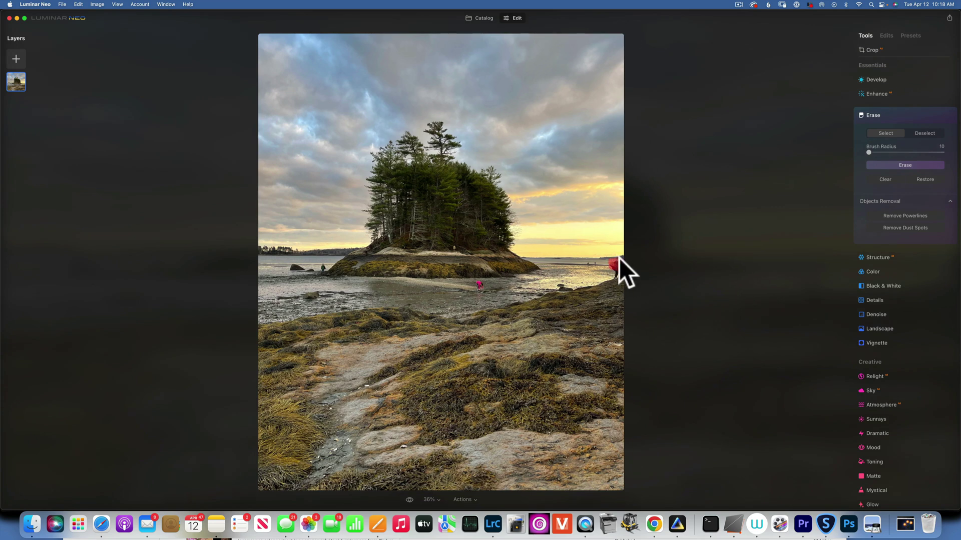
drag(622, 265, 614, 267)
click(914, 165)
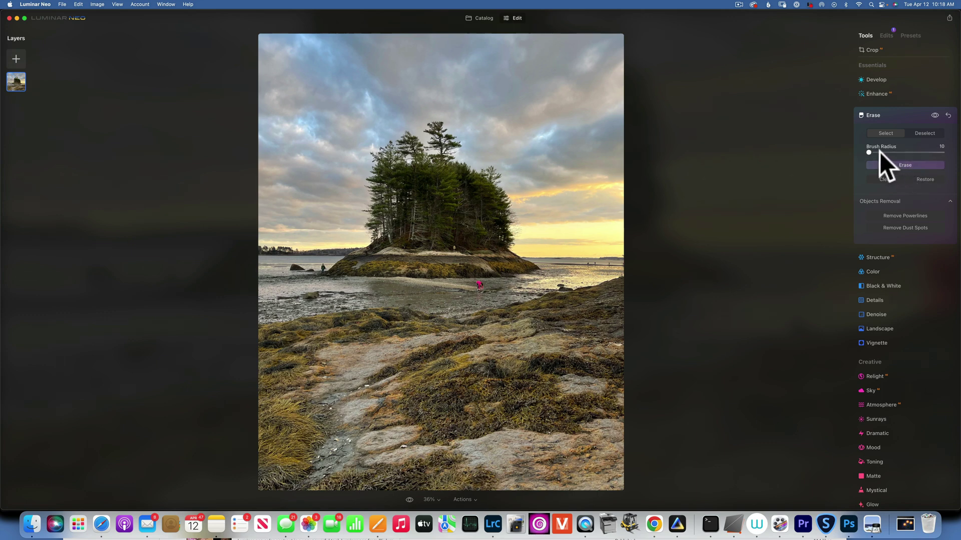
click(623, 265)
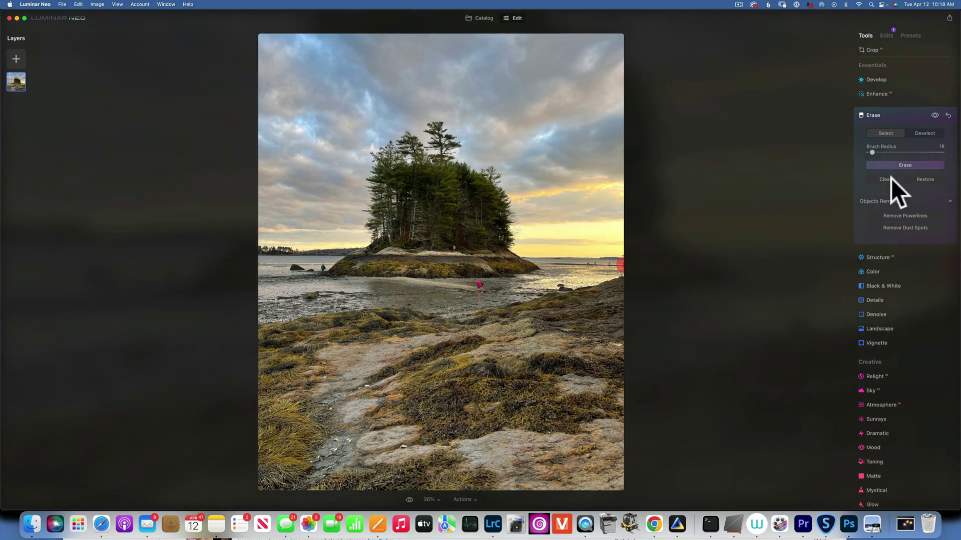
click(904, 164)
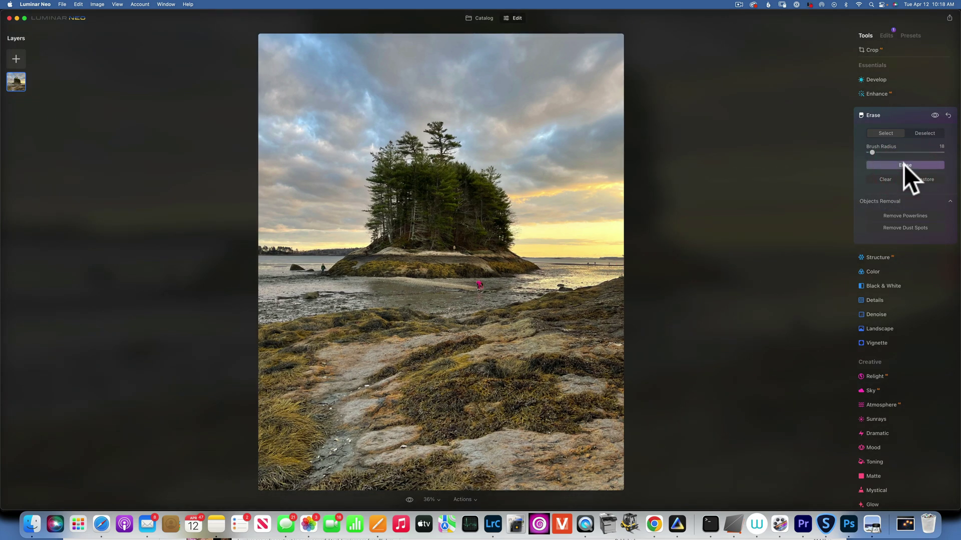
Erase the pink figure in front of the island and the person standing near the rock on its left.
click(479, 285)
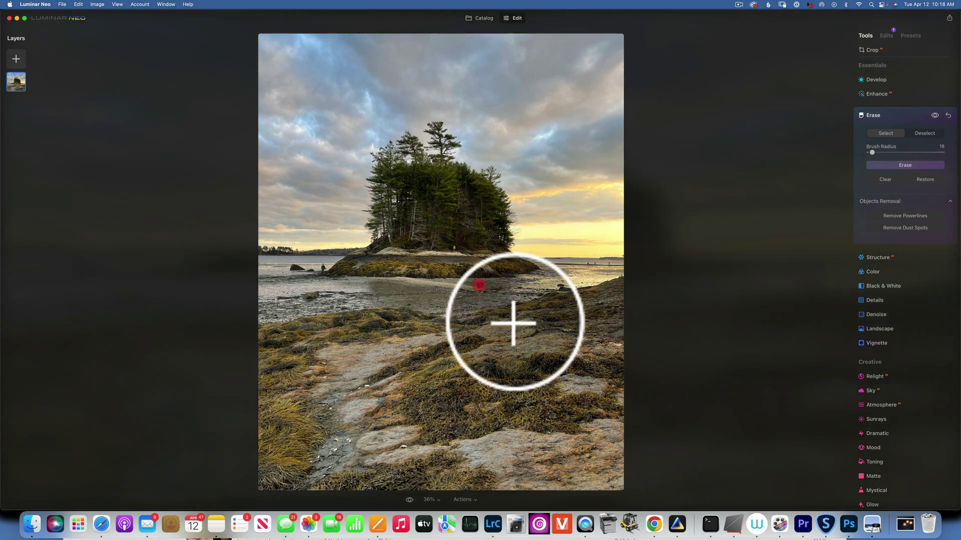
click(902, 164)
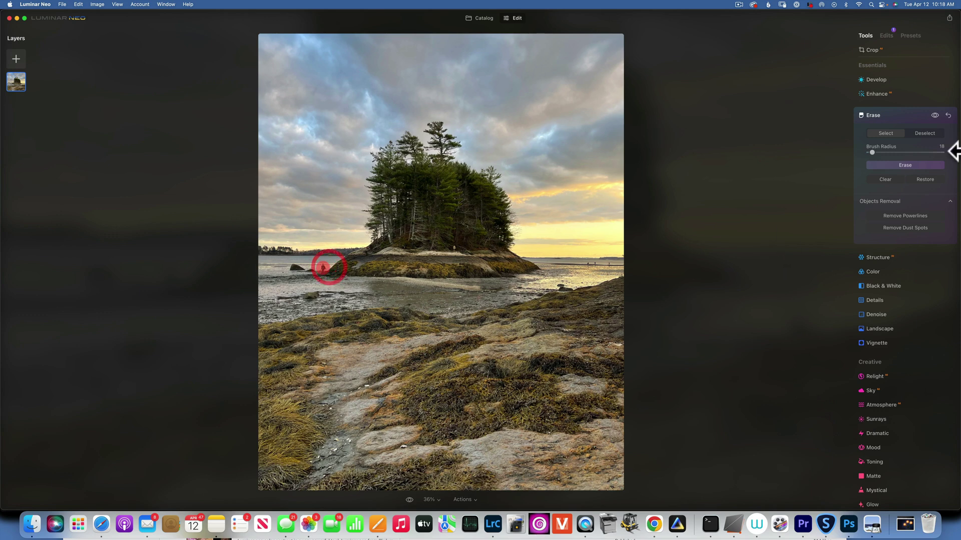
click(902, 166)
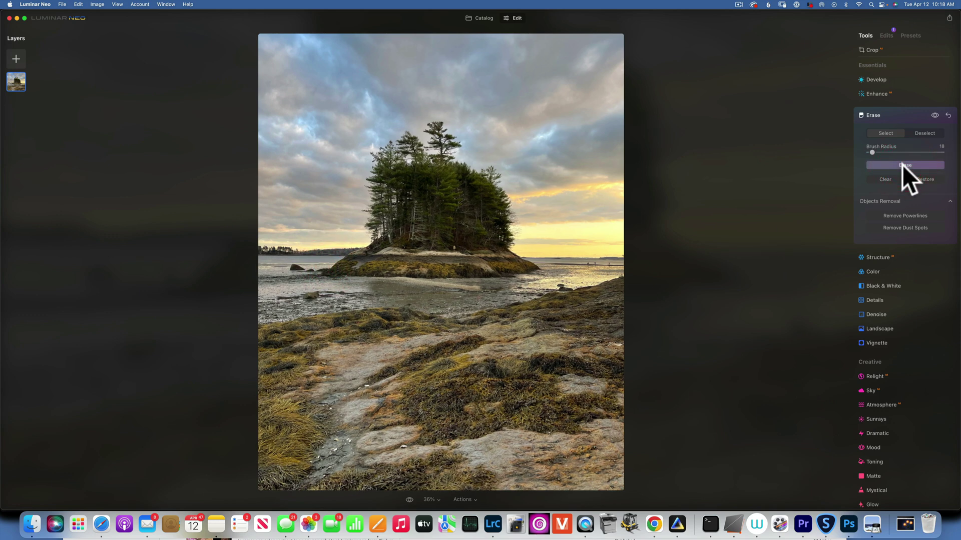
Reduce the brush radius to 10, erase the tiny people along the distant shoreline right of the island, and close Erase.
key([)
key([)
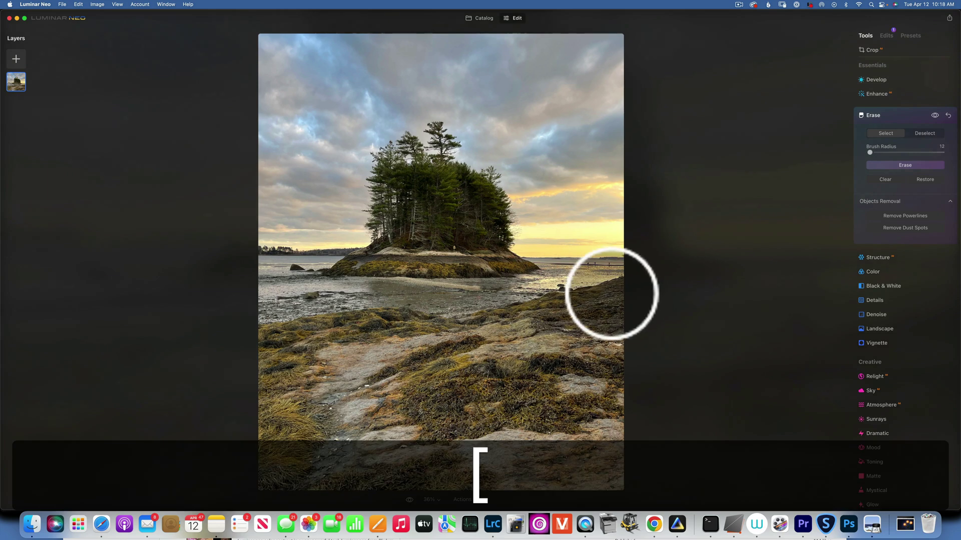
click(589, 263)
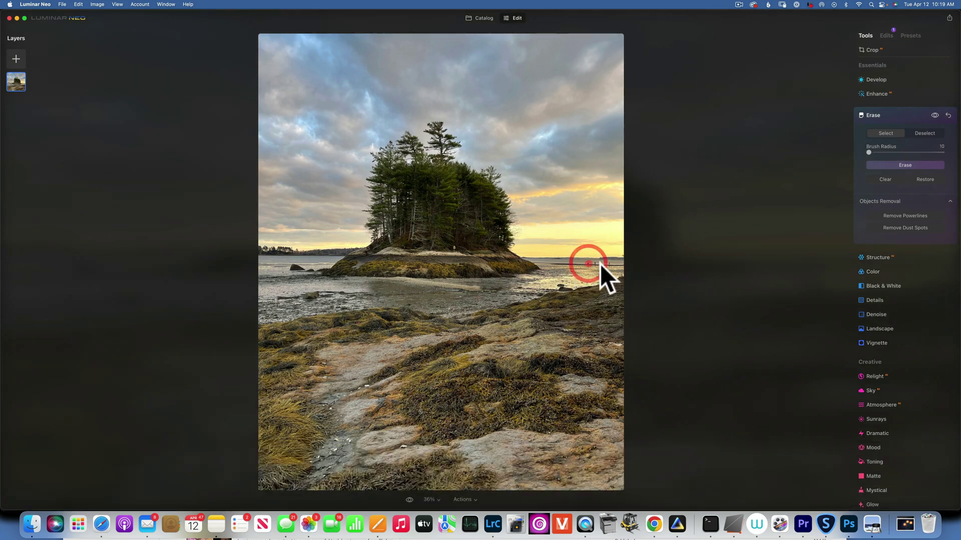
click(596, 263)
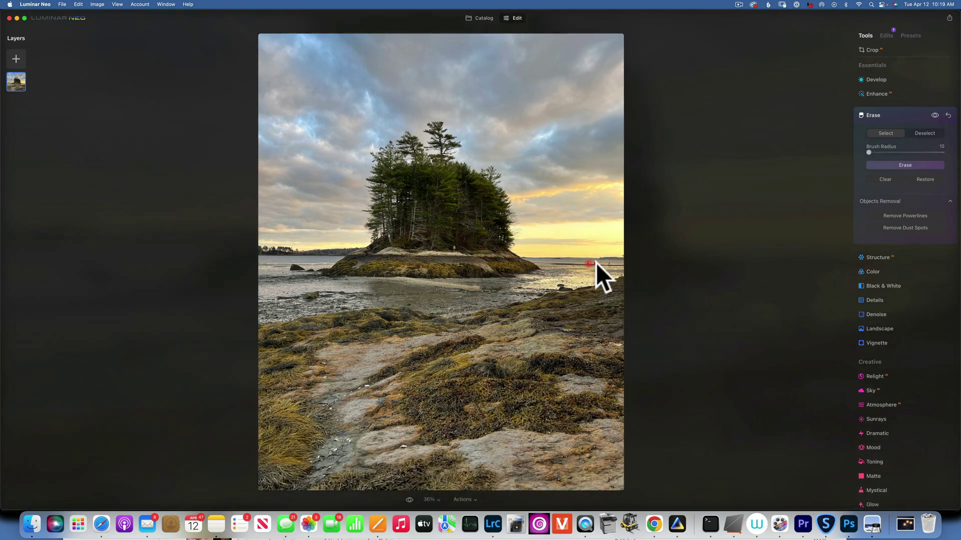
click(608, 263)
click(909, 166)
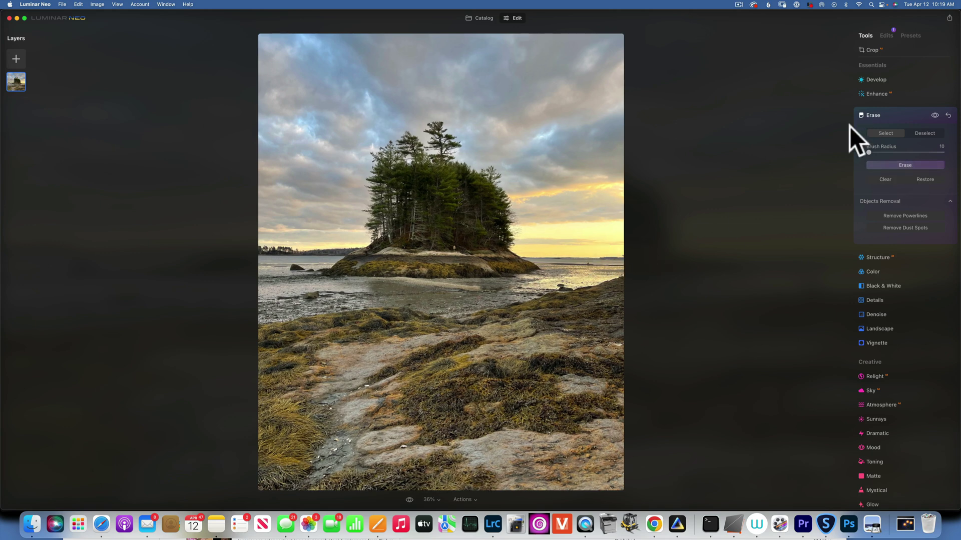
click(588, 264)
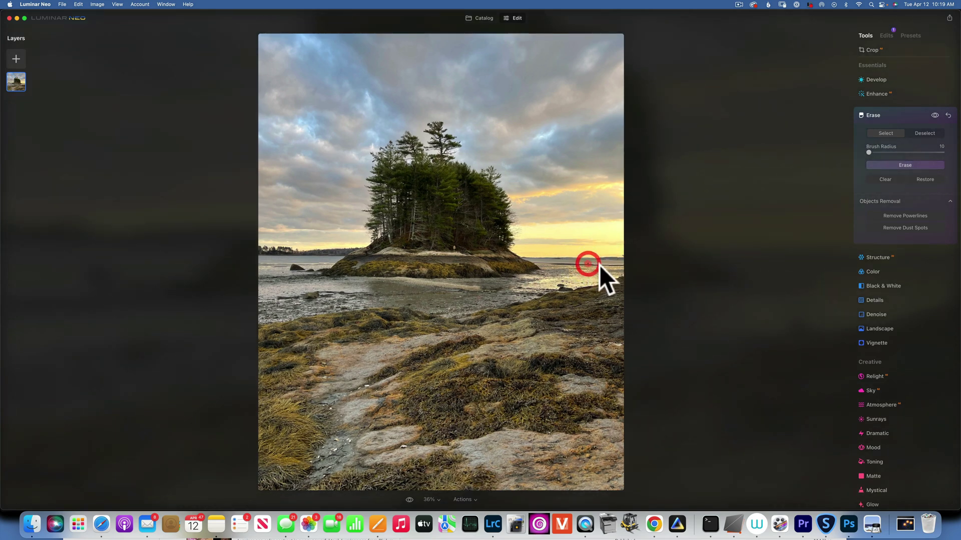
click(918, 164)
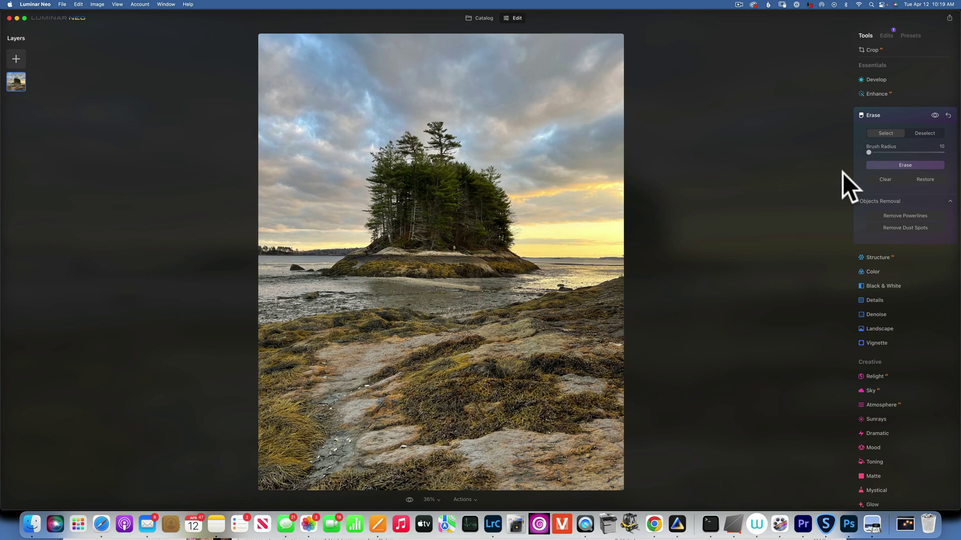
click(893, 116)
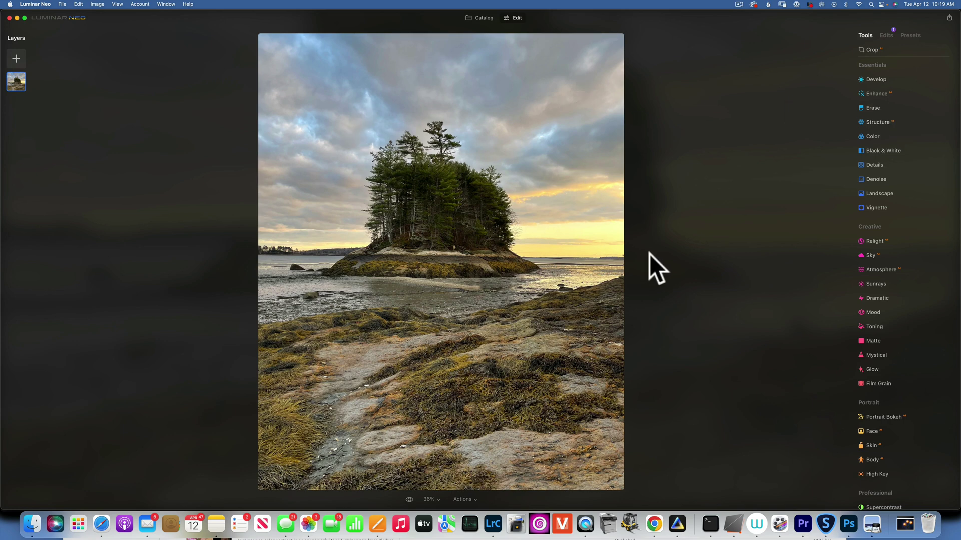
scroll(895, 381, down, 2)
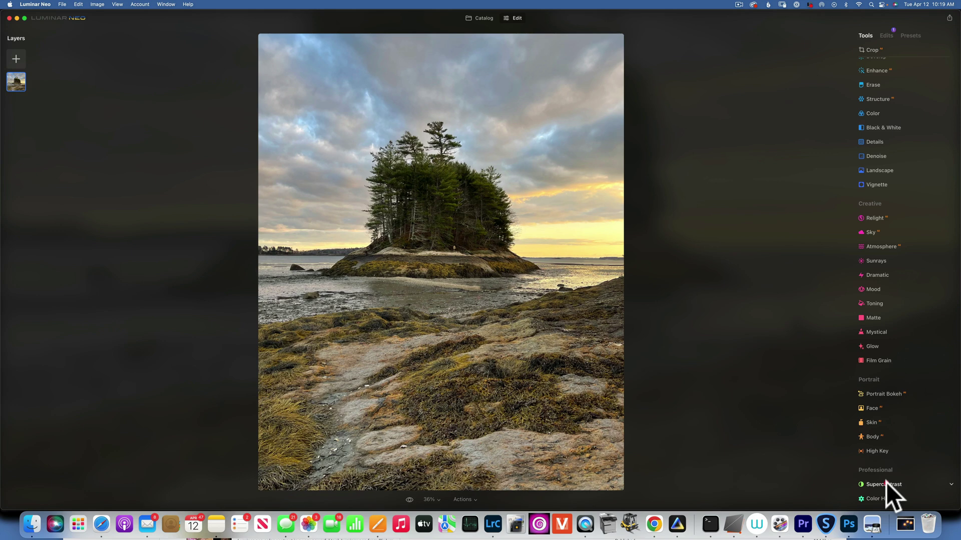
click(886, 482)
drag(869, 406, 817, 408)
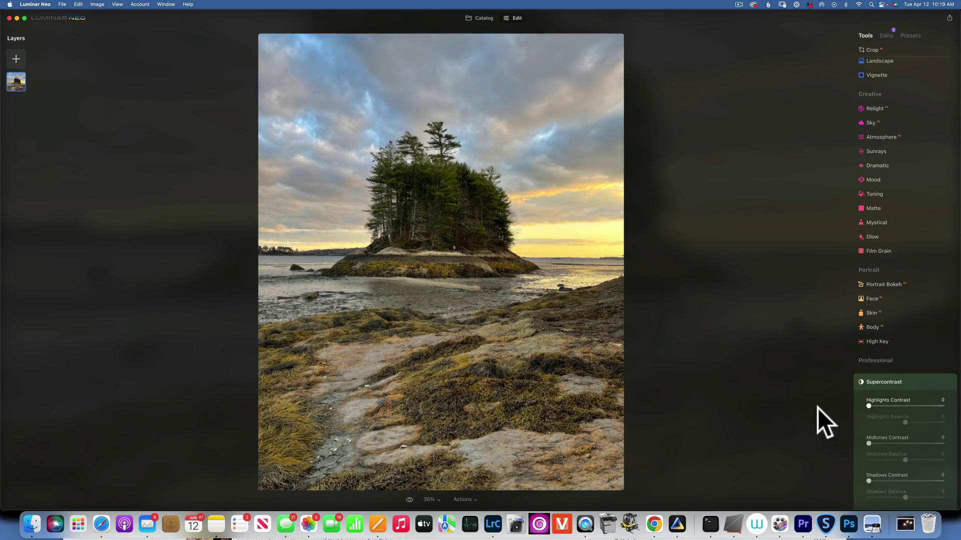
click(893, 382)
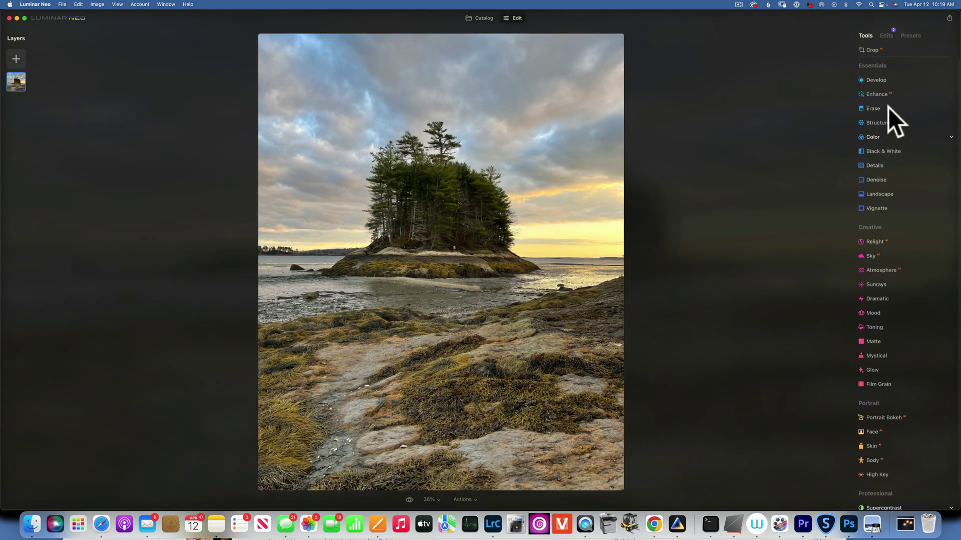
Enhance the photo with Accent AI set to 49.
click(878, 93)
drag(868, 124, 918, 125)
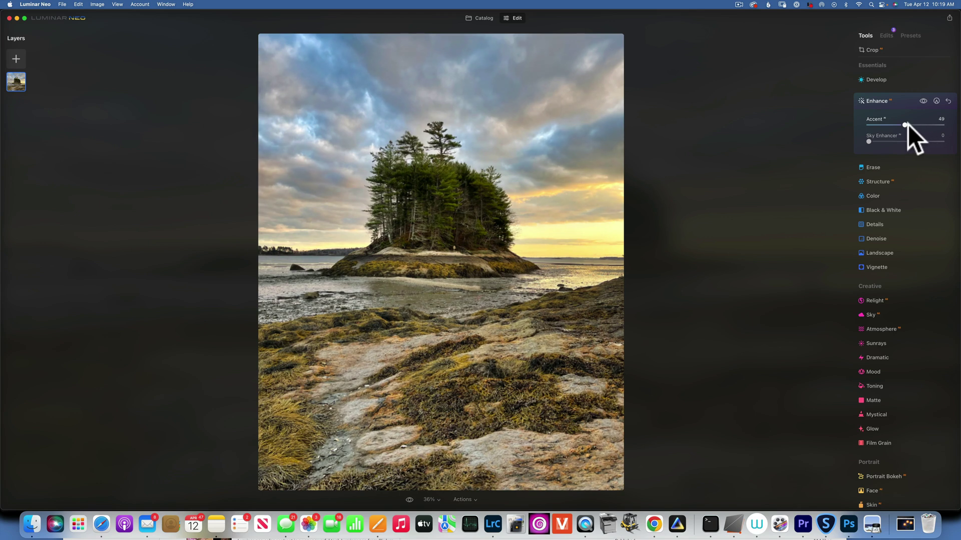
click(868, 97)
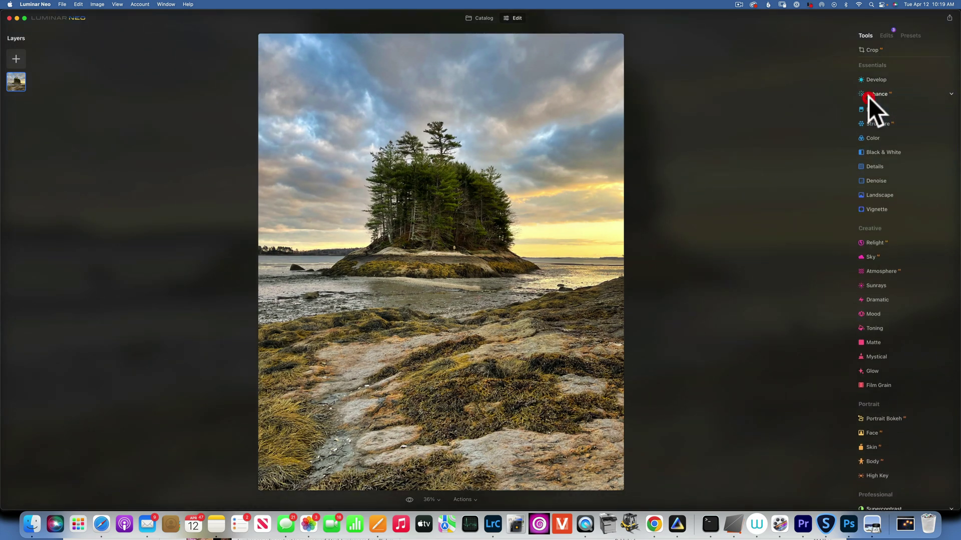
Set the Blue luminance to -75 in Color, compare the photo with and without the adjustment, and close Color.
click(872, 136)
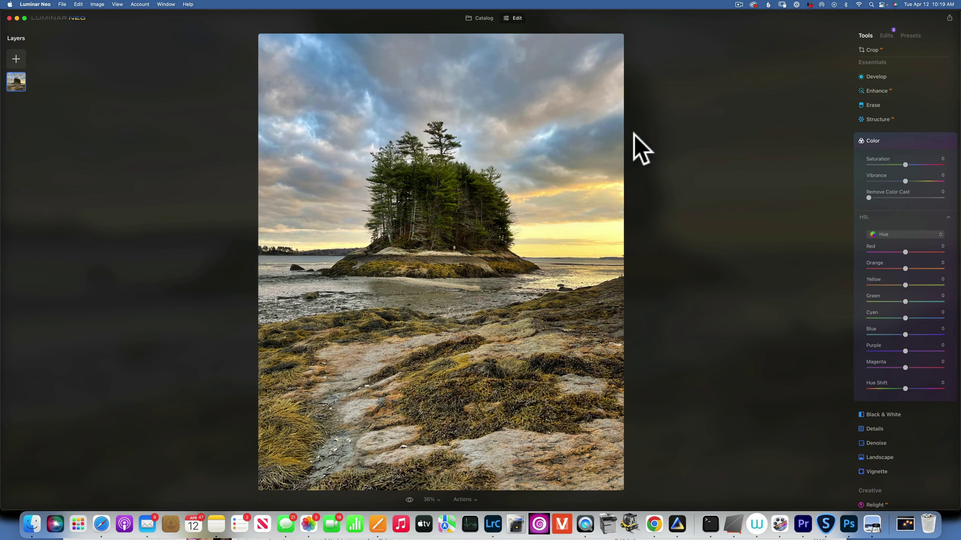
click(886, 233)
click(901, 261)
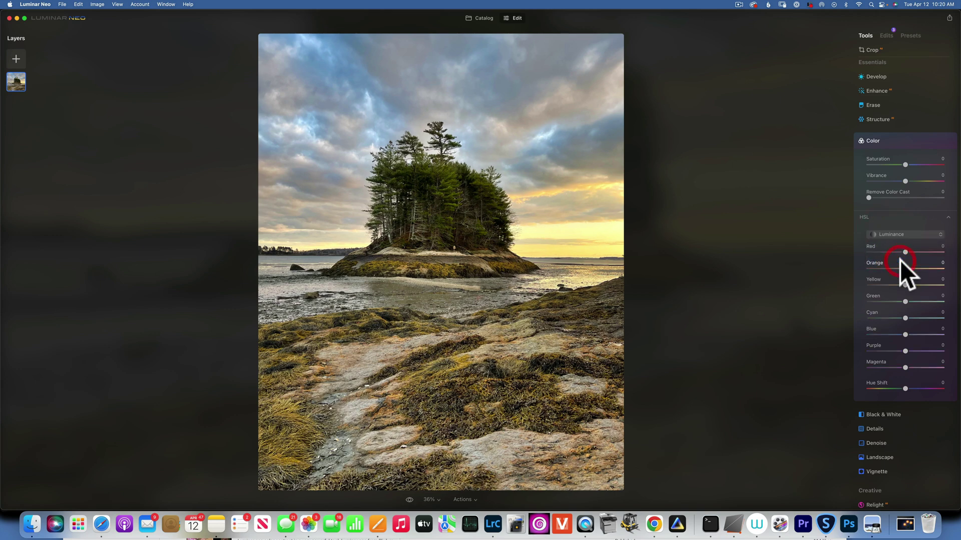
drag(906, 333, 879, 334)
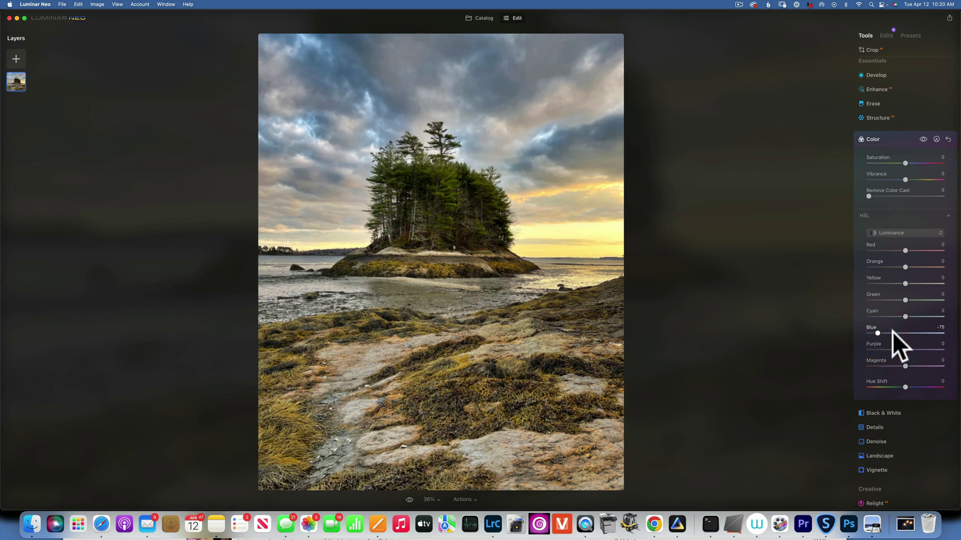
click(923, 139)
click(923, 139)
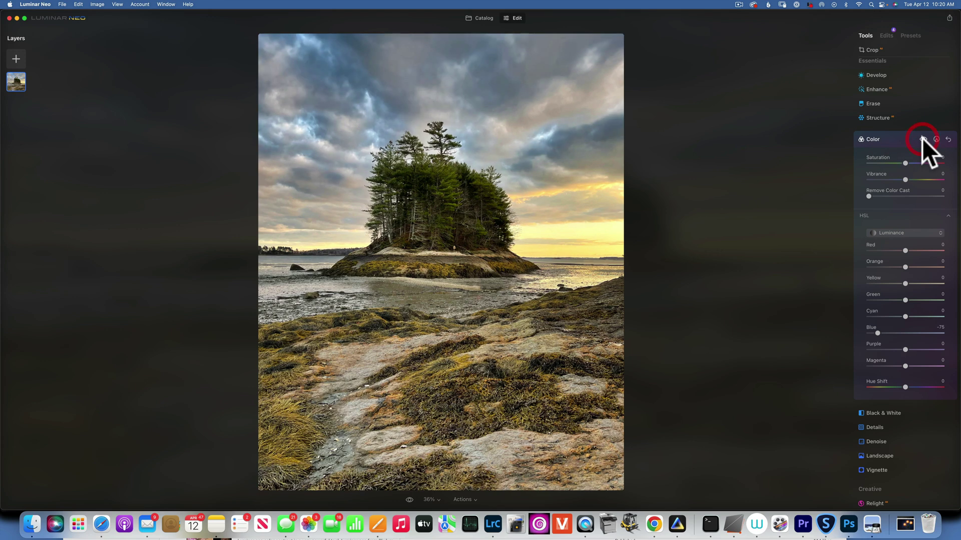
click(923, 139)
click(923, 139)
click(886, 138)
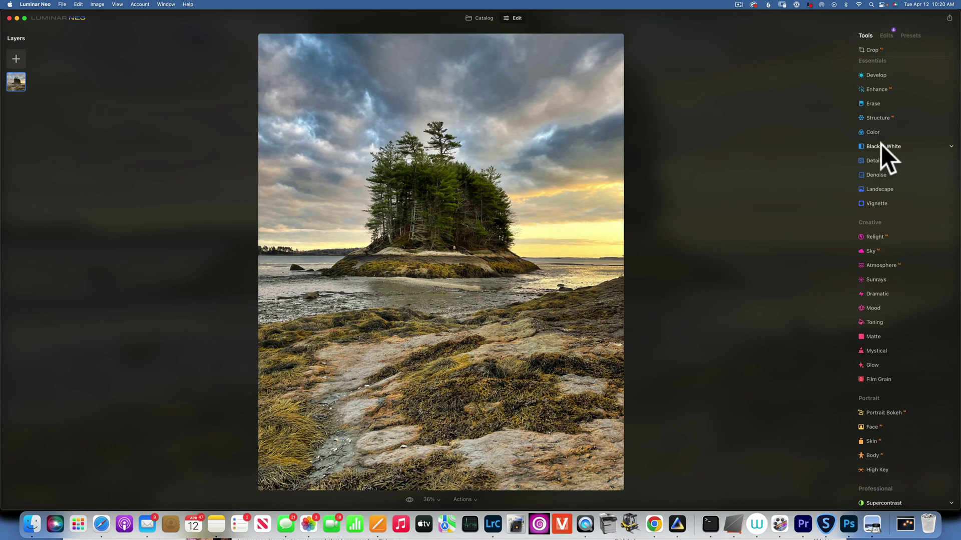
Warm the photo in Landscape with Golden Hour at 33 and Foliage Enhancer at 10.
click(881, 189)
drag(868, 237, 891, 237)
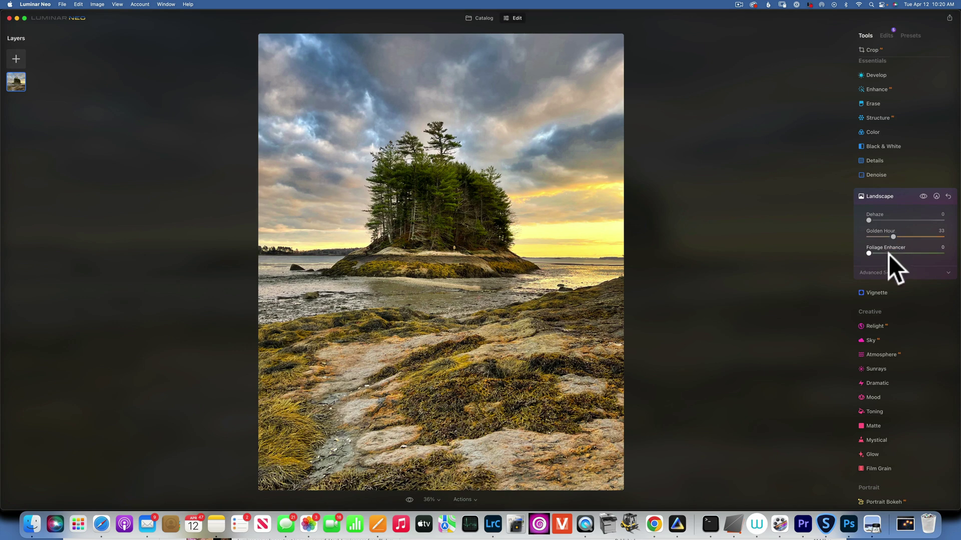
mouse_move(874, 253)
mouse_down()
mouse_move(860, 252)
mouse_move(875, 254)
mouse_up()
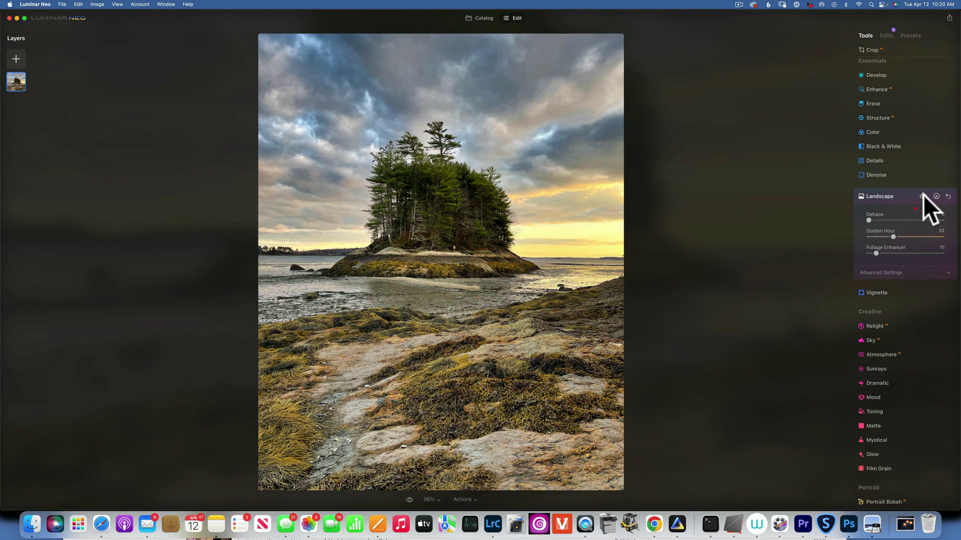
click(887, 197)
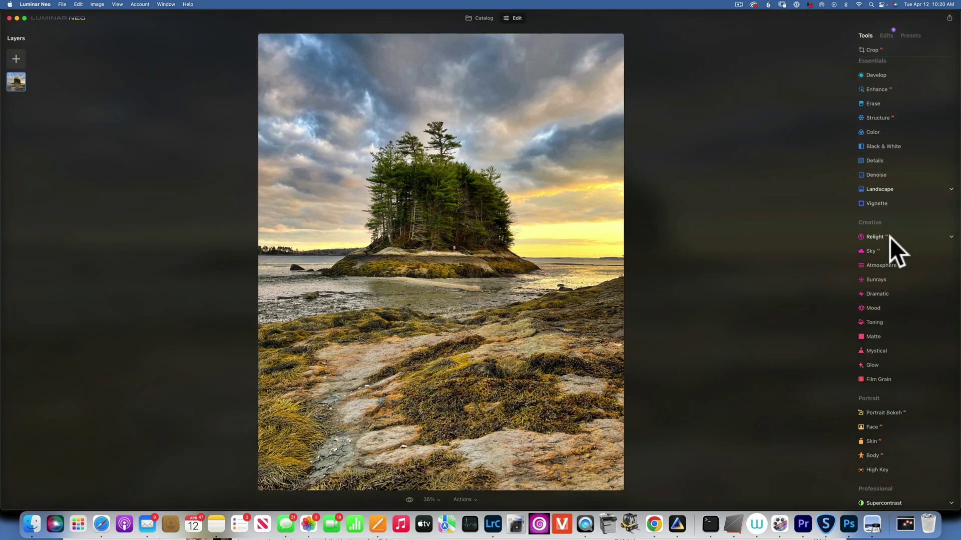
Adjust the Amount of the Dramatic effect on the photo and close the tool.
scroll(890, 237, down, 2)
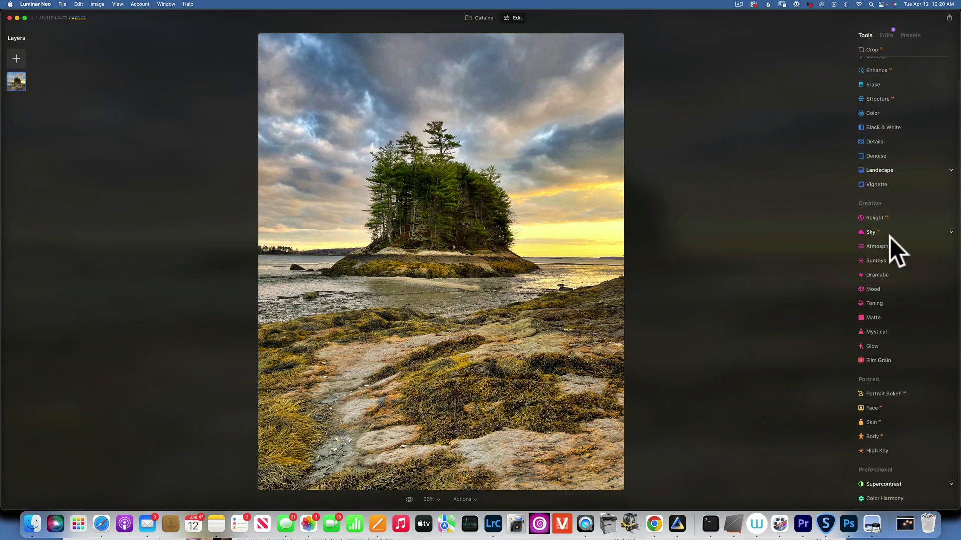
click(882, 276)
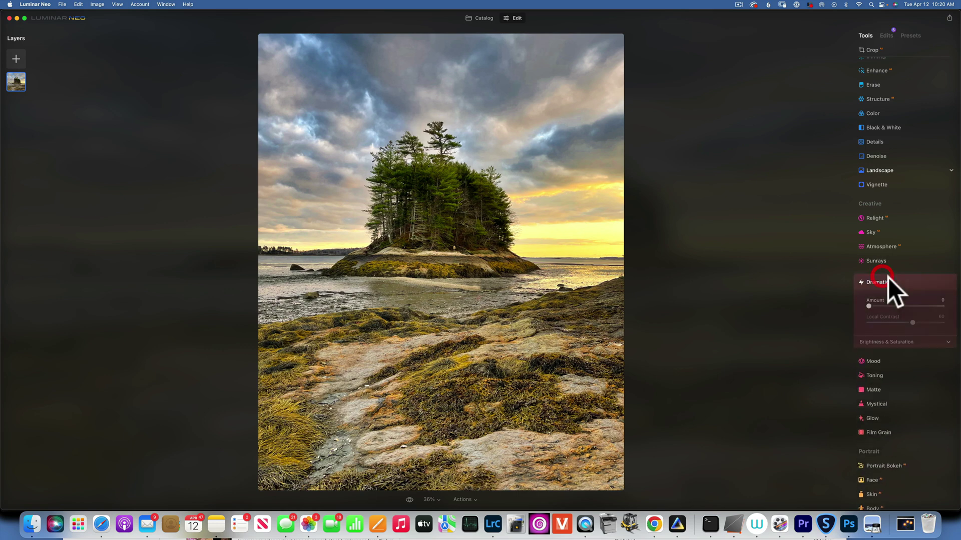
drag(868, 306, 839, 310)
click(883, 283)
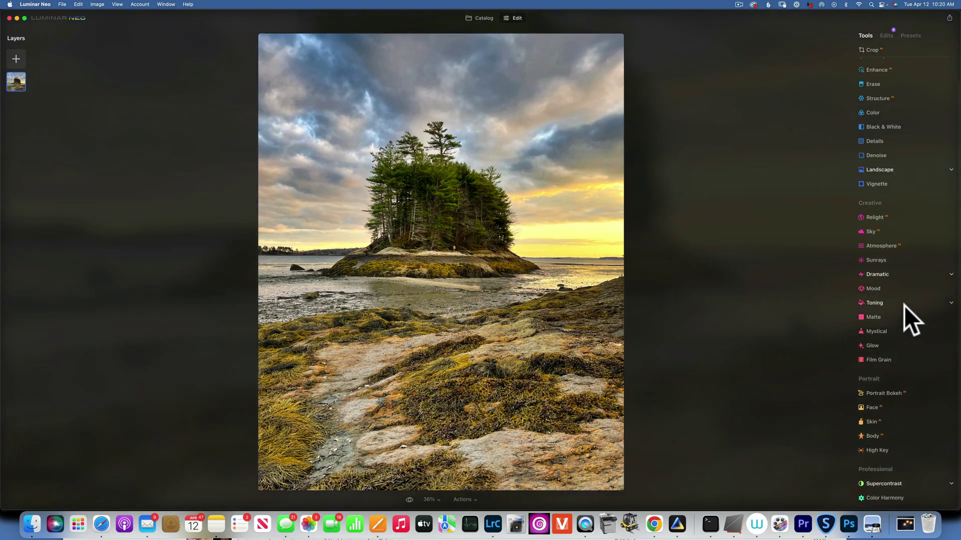
In Develop, set Smart Contrast to 16, Highlights to -40 and Shadows to -26, and compare the photo with and without them.
scroll(905, 306, up, 2)
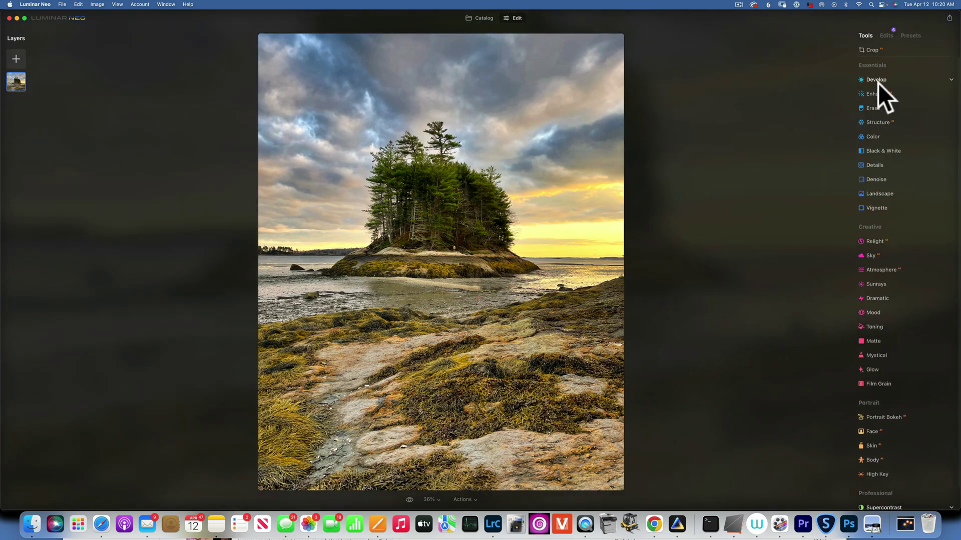
click(876, 78)
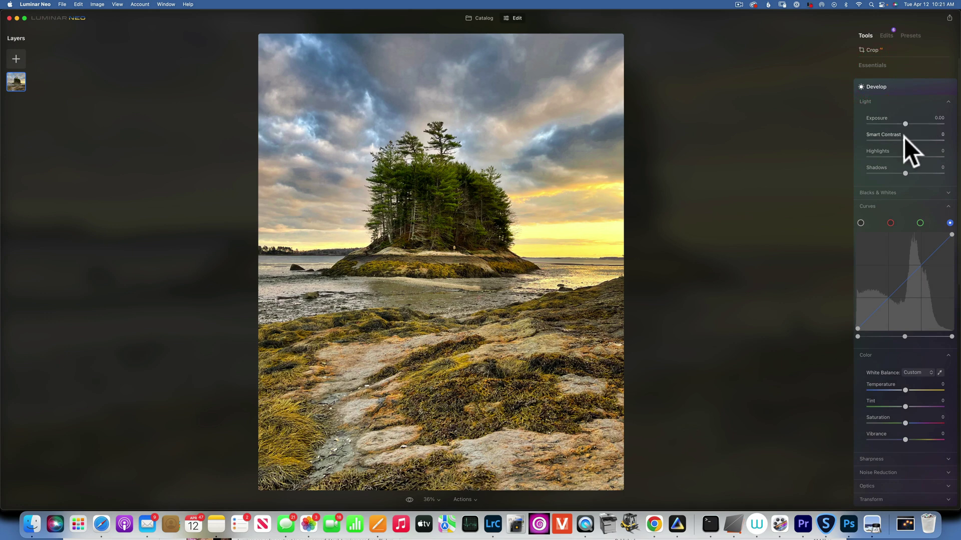
drag(905, 140, 893, 172)
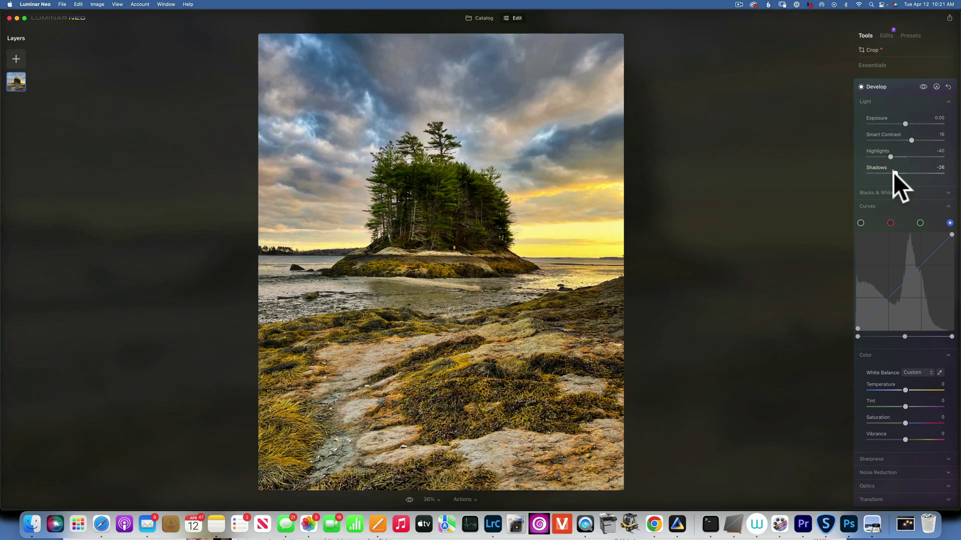
click(923, 86)
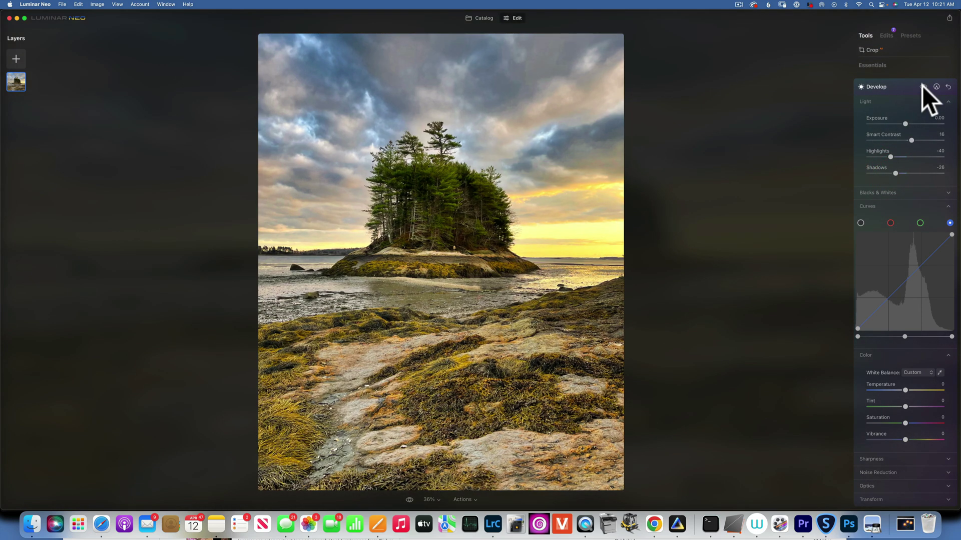
click(923, 86)
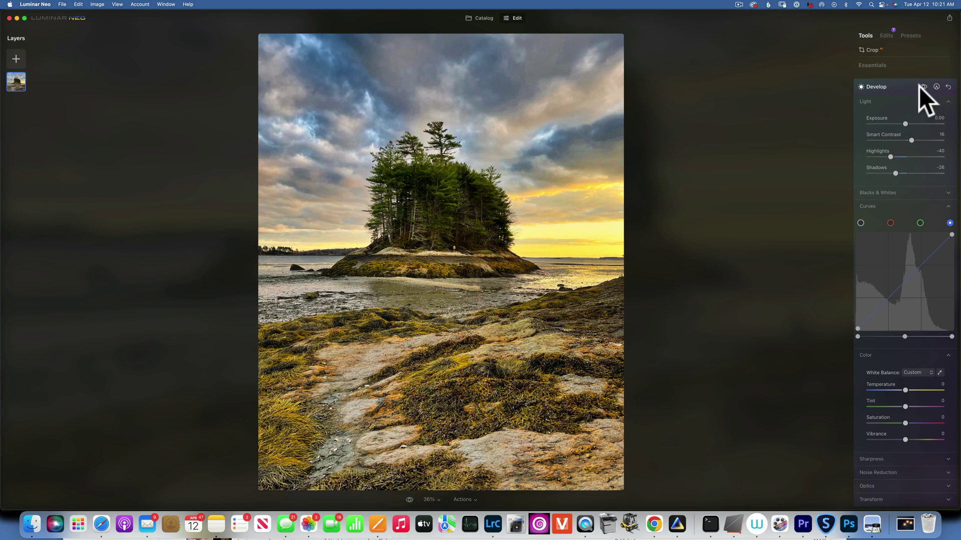
click(896, 86)
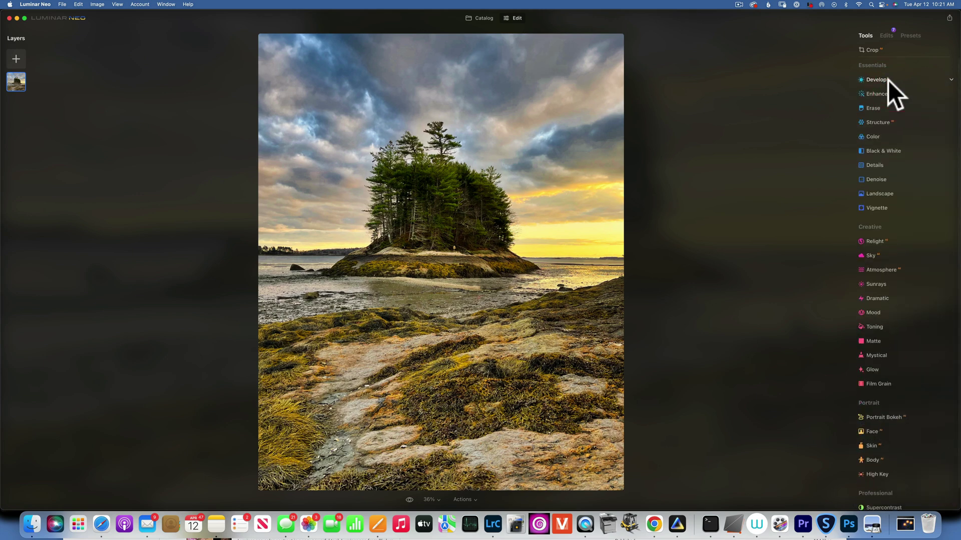
Add another Develop adjustment with Exposure at -0.62, masked with a size 400 brush to the photo's left side, and compare it on and off.
click(888, 80)
drag(903, 123, 900, 122)
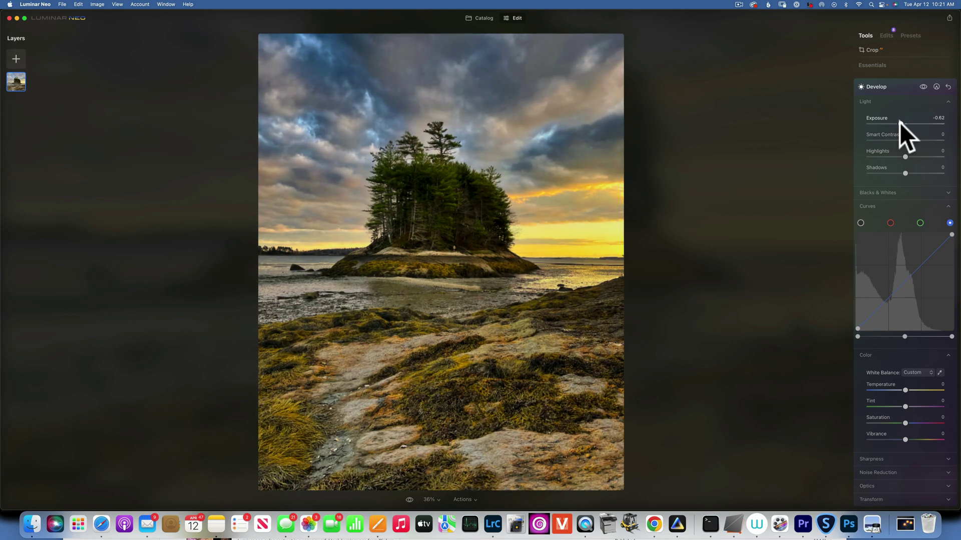
click(936, 87)
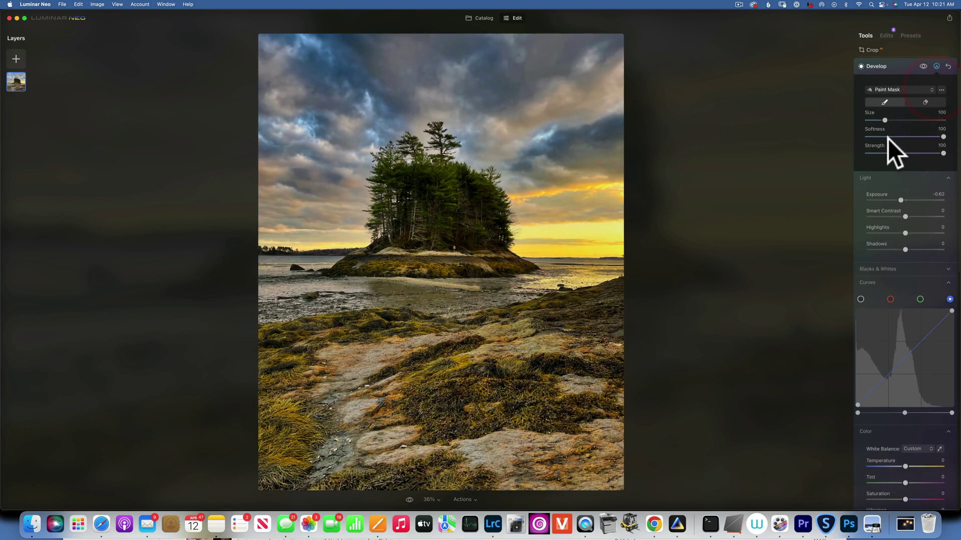
drag(884, 120, 951, 120)
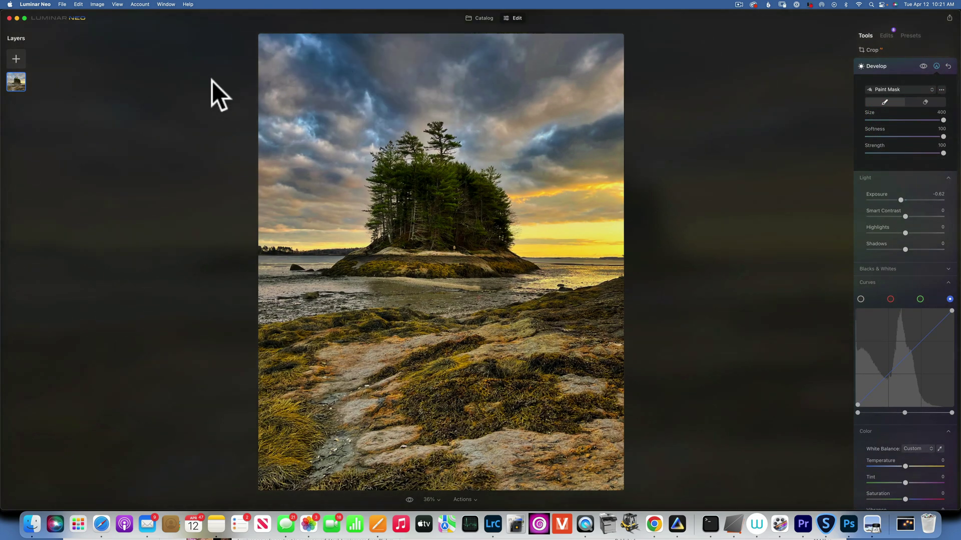
mouse_move(363, 92)
mouse_down()
mouse_move(348, 113)
mouse_move(324, 180)
mouse_move(282, 209)
mouse_move(281, 229)
mouse_up()
drag(288, 286, 271, 428)
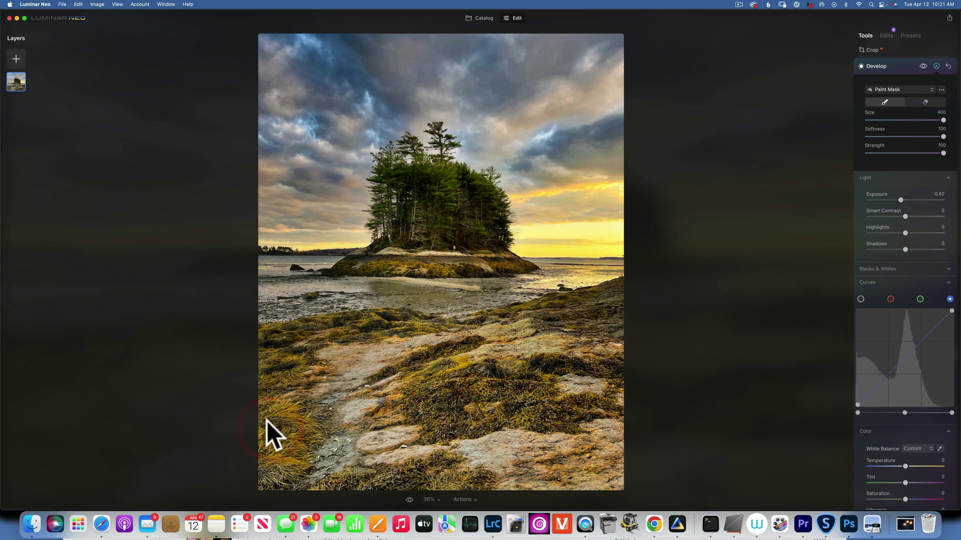
click(259, 454)
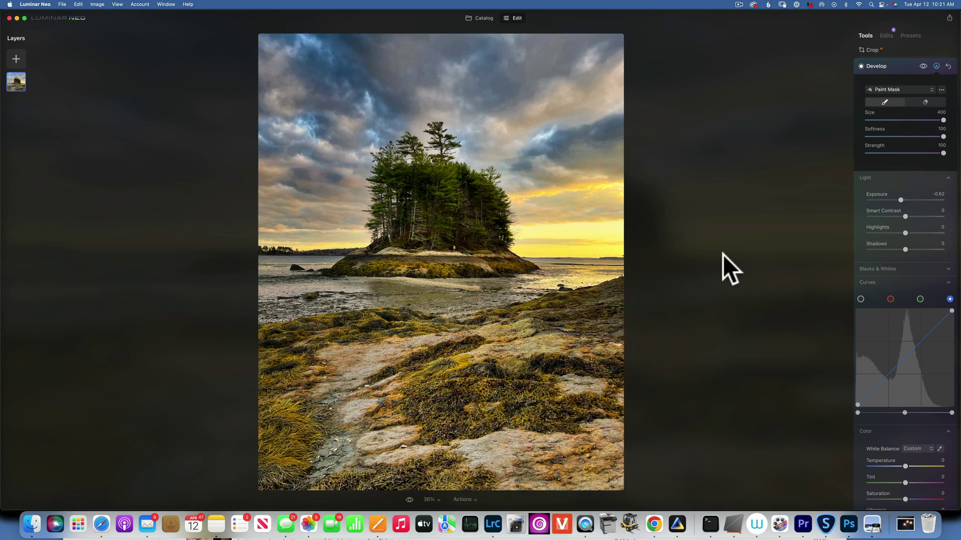
click(923, 65)
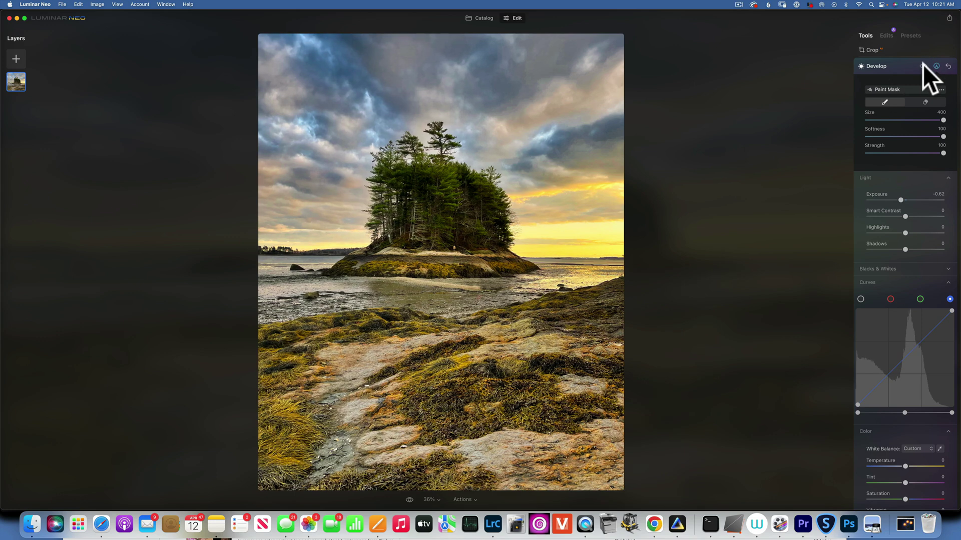
click(922, 66)
click(923, 65)
click(923, 65)
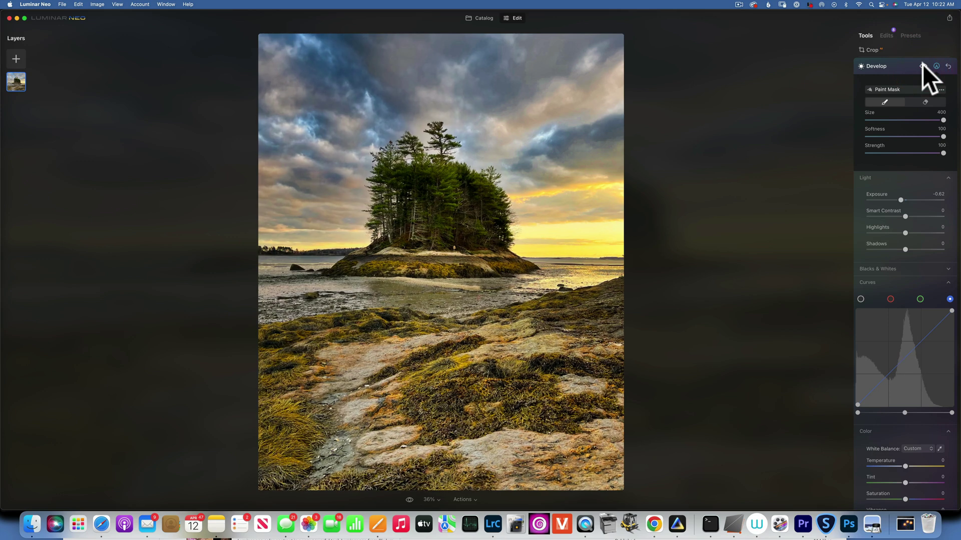
click(879, 66)
Add a vignette with the island as its subject, using Amount -100 and Size 0.
scroll(899, 313, down, 1)
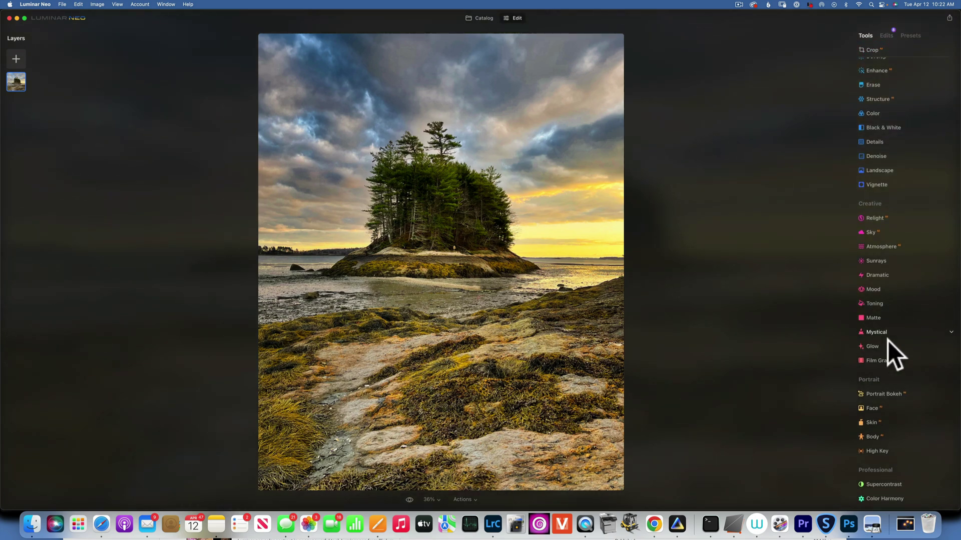
click(883, 183)
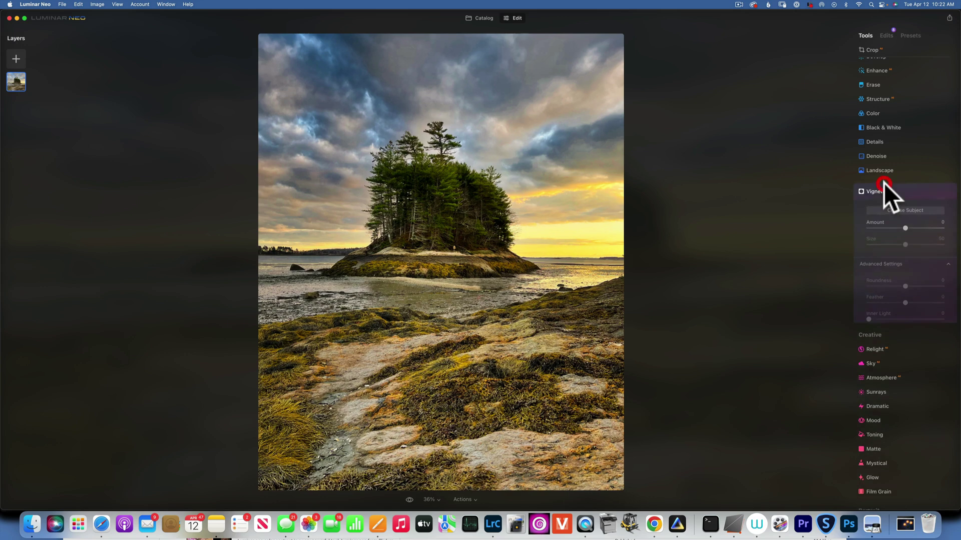
click(439, 210)
drag(910, 226, 847, 223)
drag(905, 245, 859, 242)
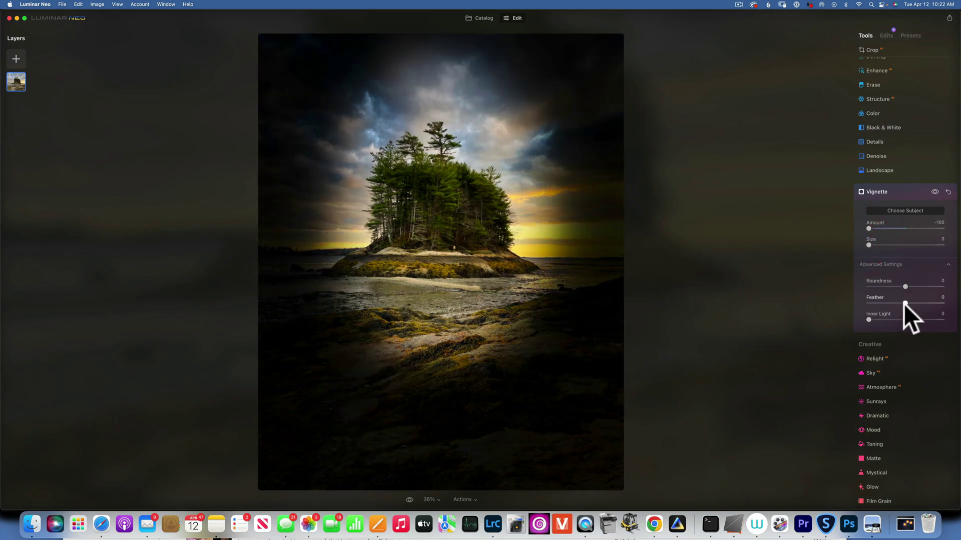
Set the vignette's Feather to 100, Inner Light to 30 and Amount to -46, and compare the photo with and without it.
drag(905, 303, 950, 307)
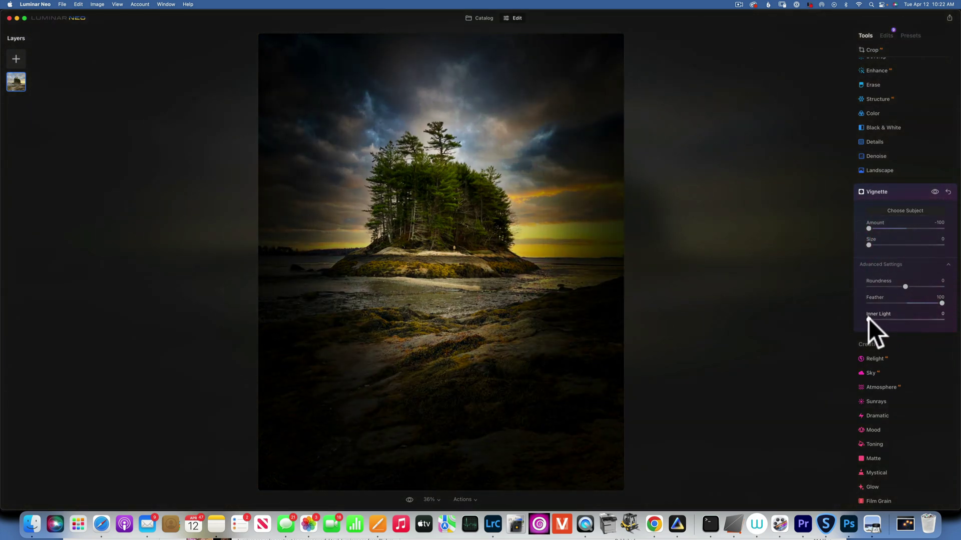
drag(877, 320, 896, 322)
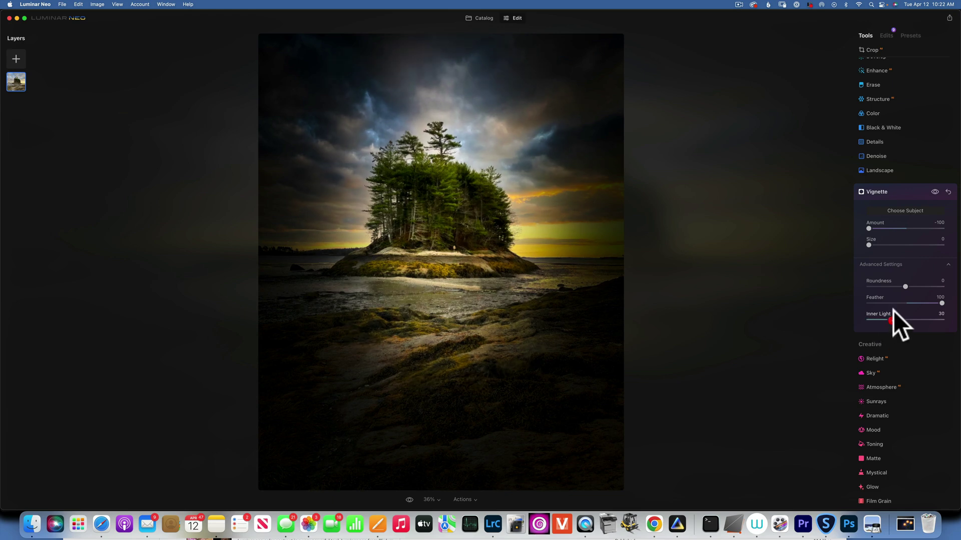
mouse_move(868, 229)
mouse_down()
mouse_move(908, 228)
mouse_move(886, 229)
mouse_up()
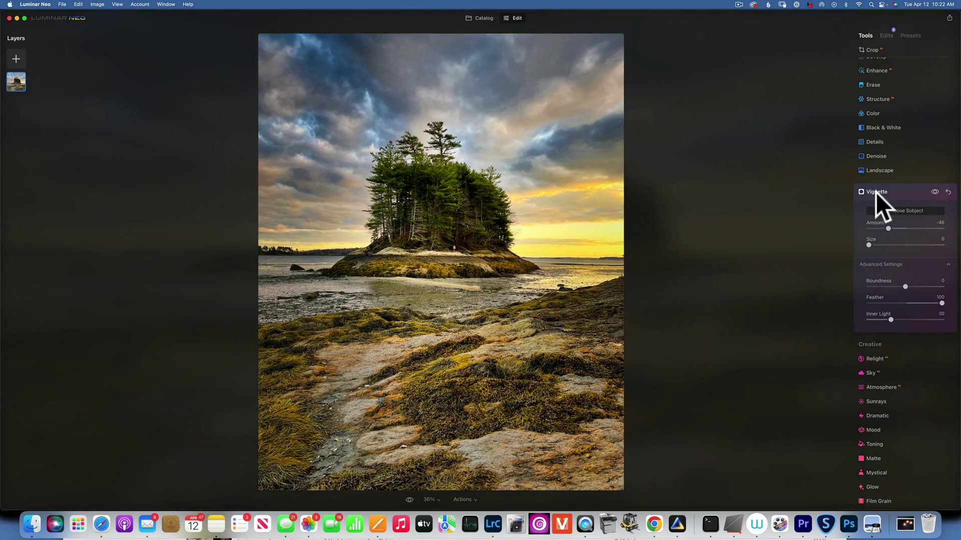
click(934, 192)
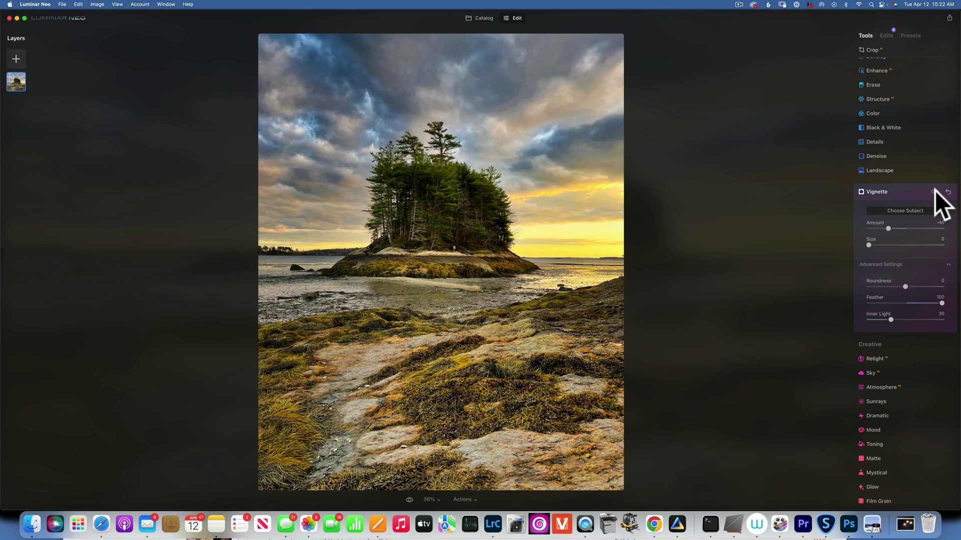
click(935, 192)
click(935, 192)
click(934, 192)
click(889, 191)
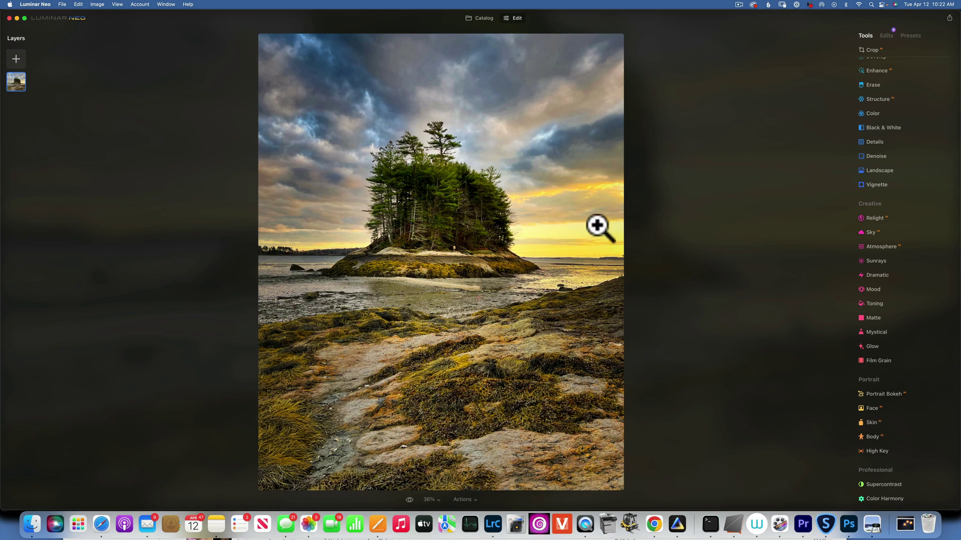
Add the sun glow picture from My Images as a new layer and stretch it sideways well past the photo's right edge.
click(17, 58)
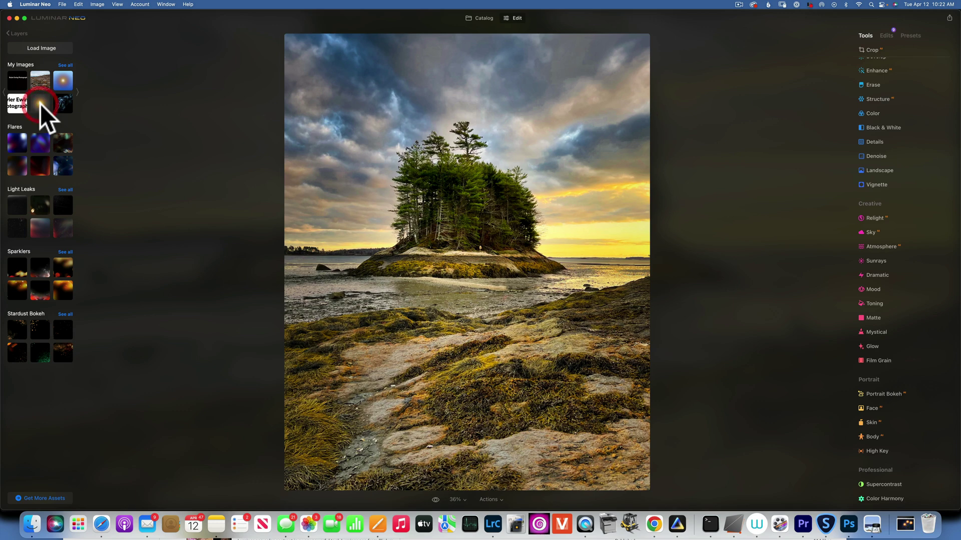
click(40, 104)
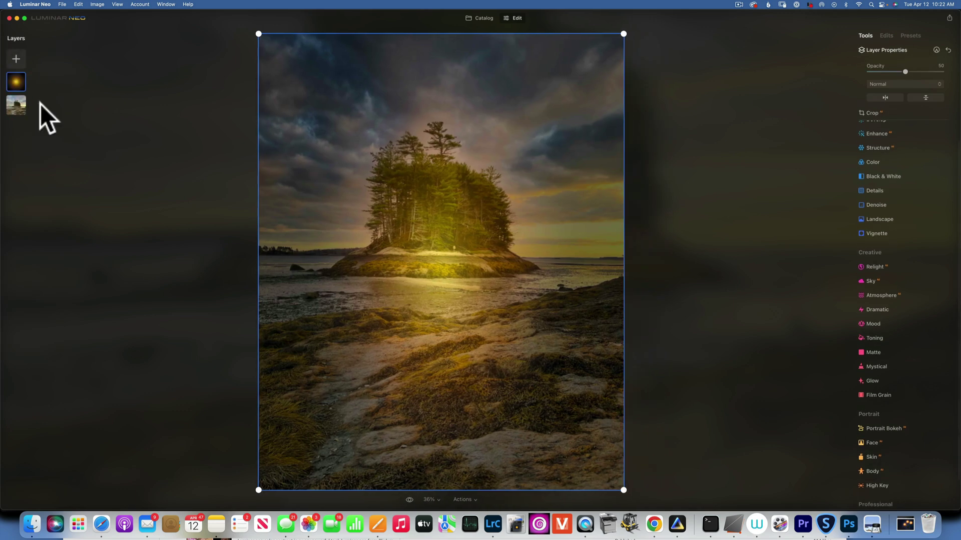
drag(625, 240, 839, 227)
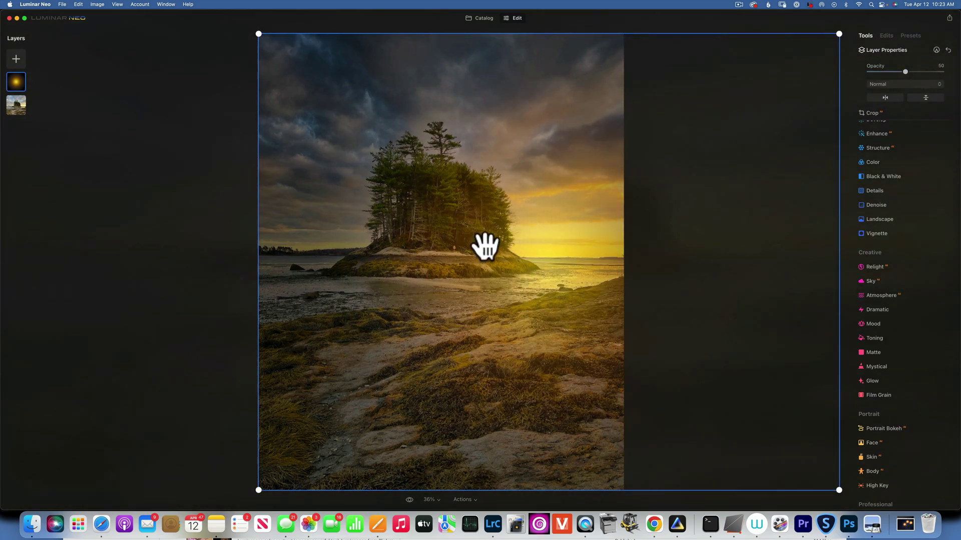
Set the sun glow layer's opacity to 100 and its blend mode to Screen.
drag(905, 70, 957, 73)
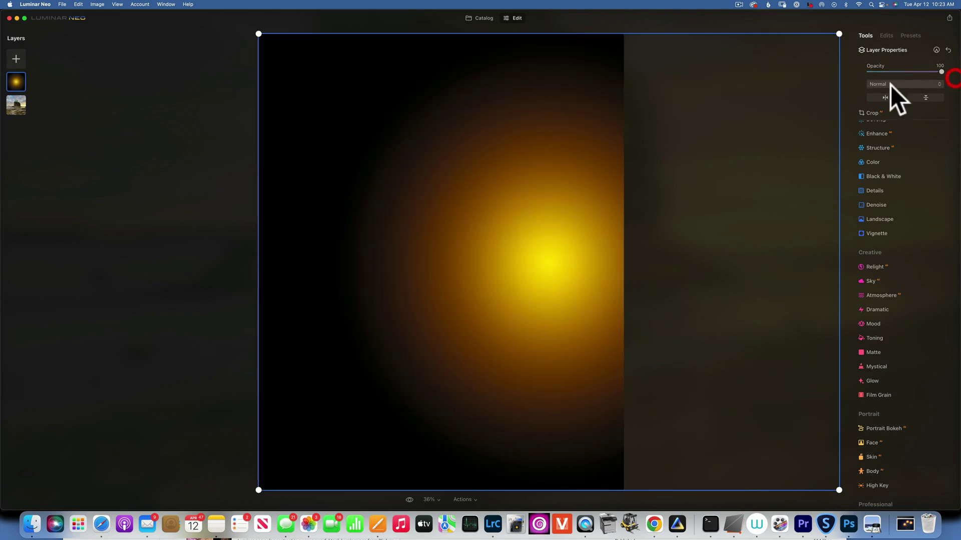
click(893, 83)
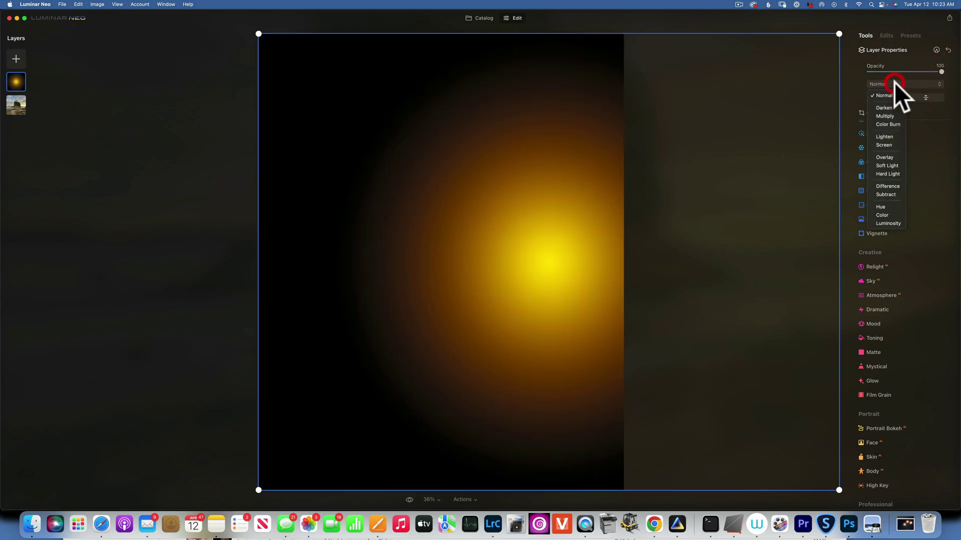
click(891, 145)
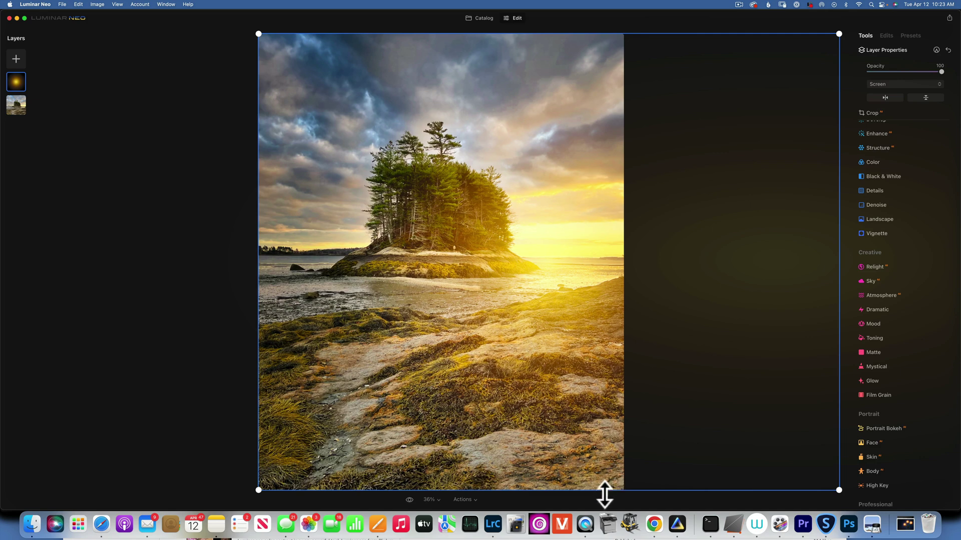
Reduce the glow layer's height, position it over the bright horizon right of the island, and compare the photo with and without the layer.
drag(605, 493, 607, 350)
drag(569, 233, 650, 256)
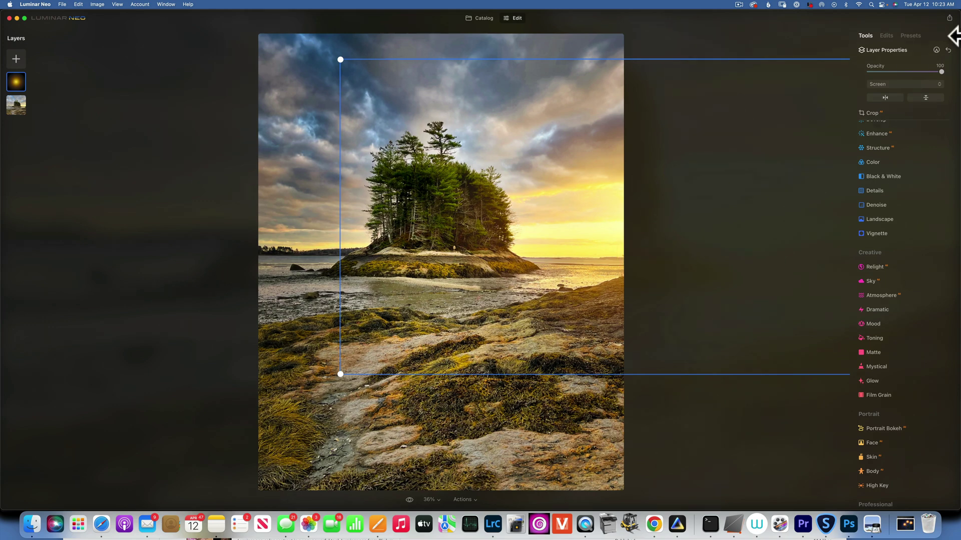
click(891, 49)
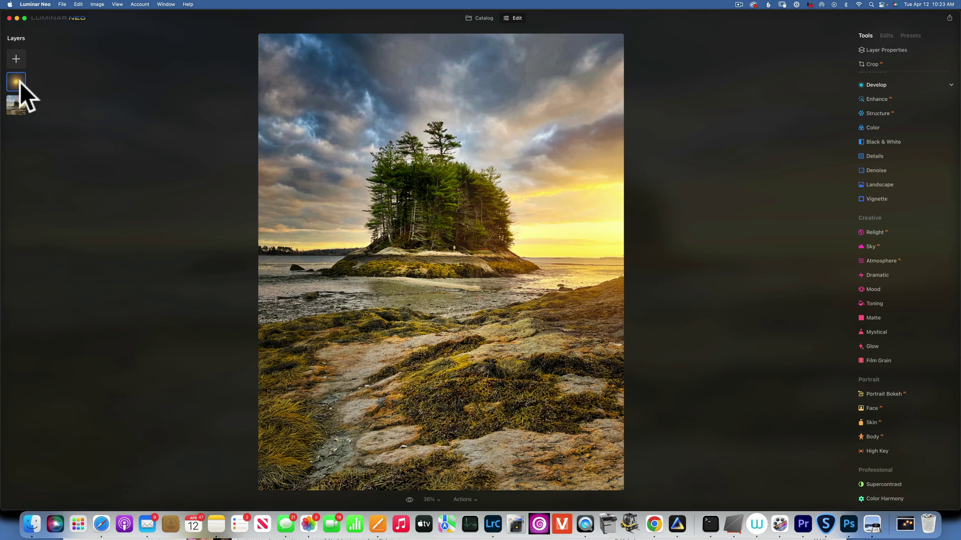
click(37, 86)
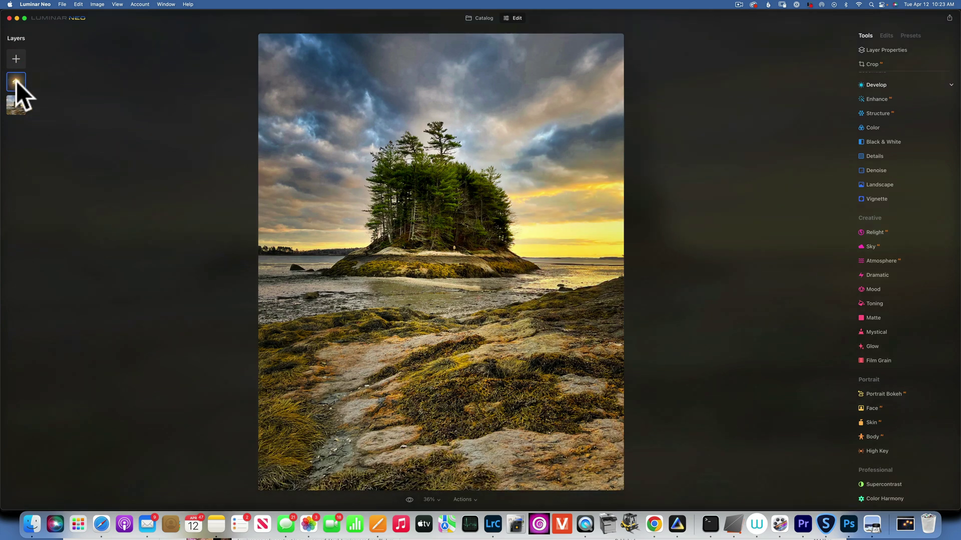
right_click(16, 80)
click(41, 86)
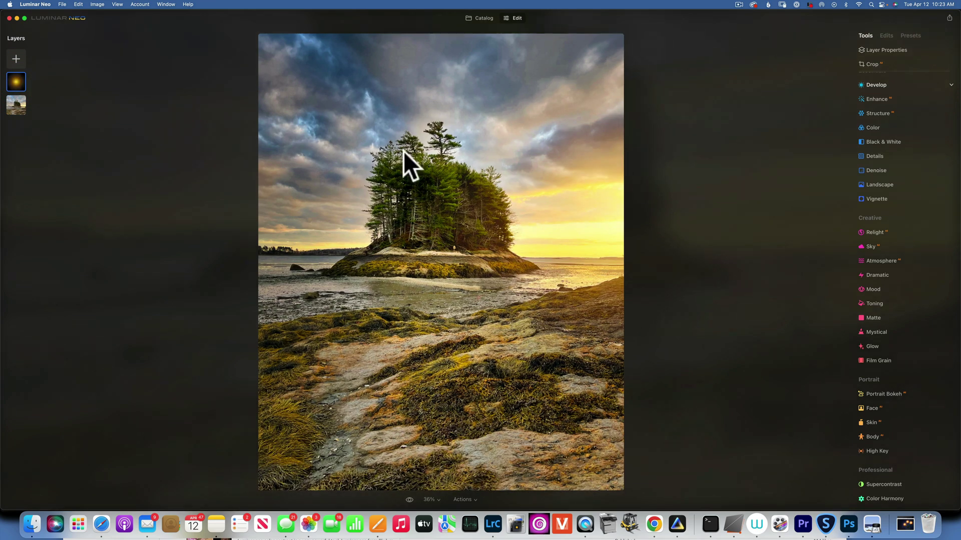
Set the glow layer's Opacity to 66 and compare the edited photo with the original.
click(890, 50)
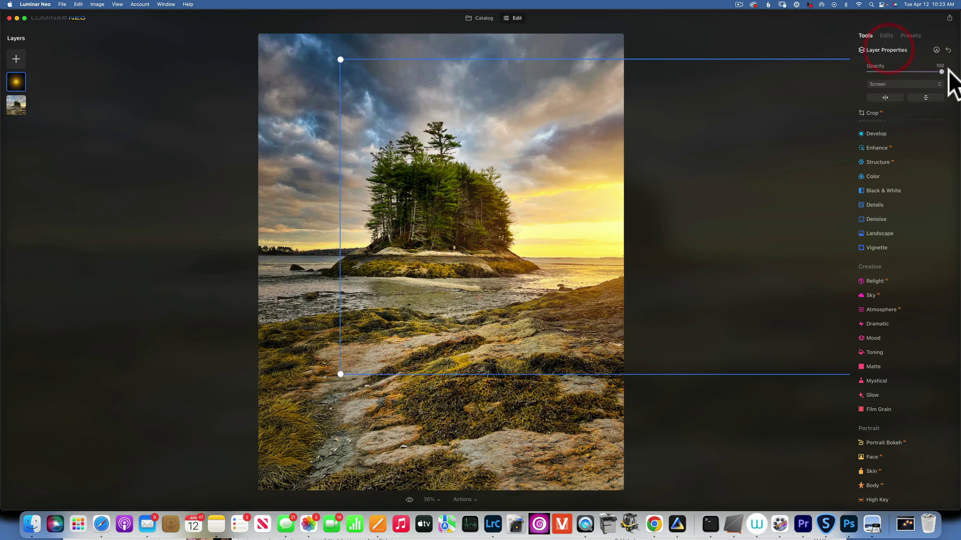
drag(943, 71, 905, 70)
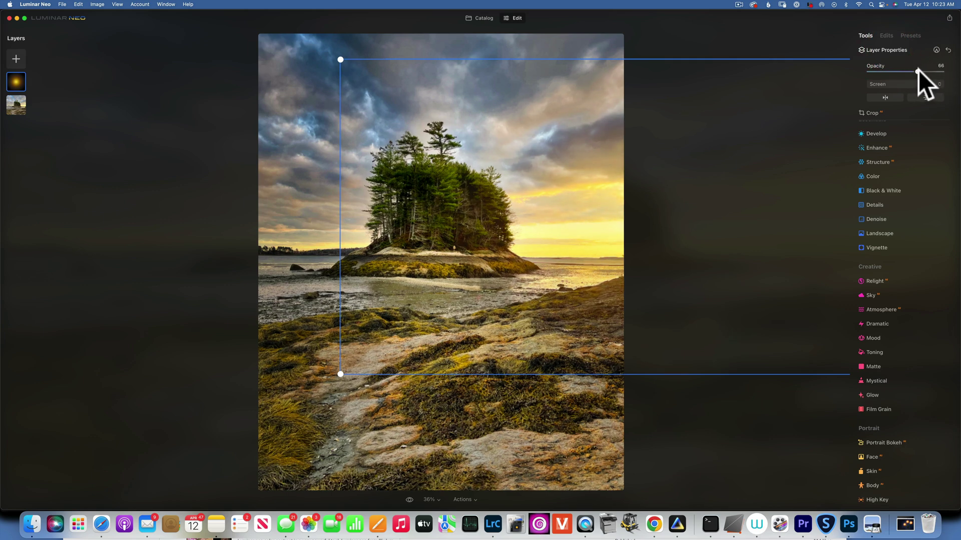
click(893, 49)
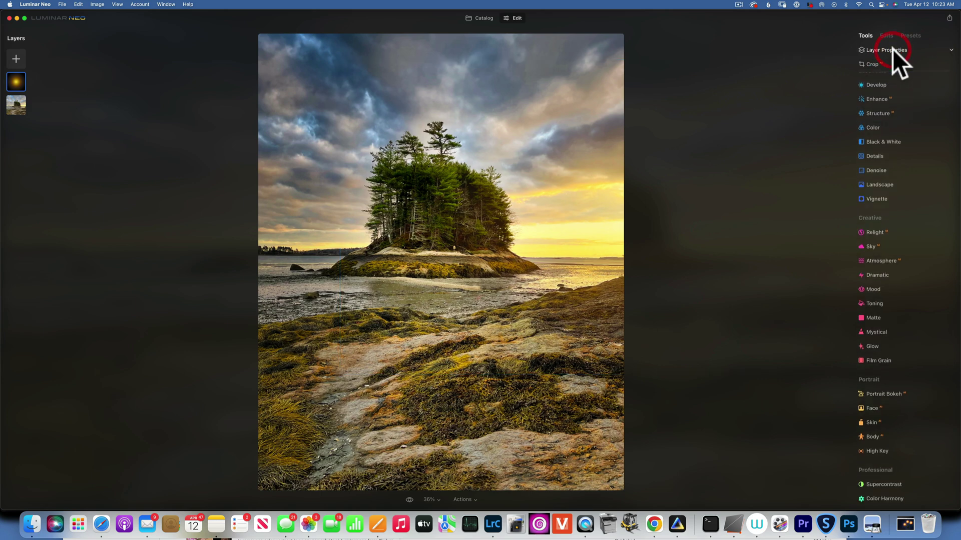
click(409, 500)
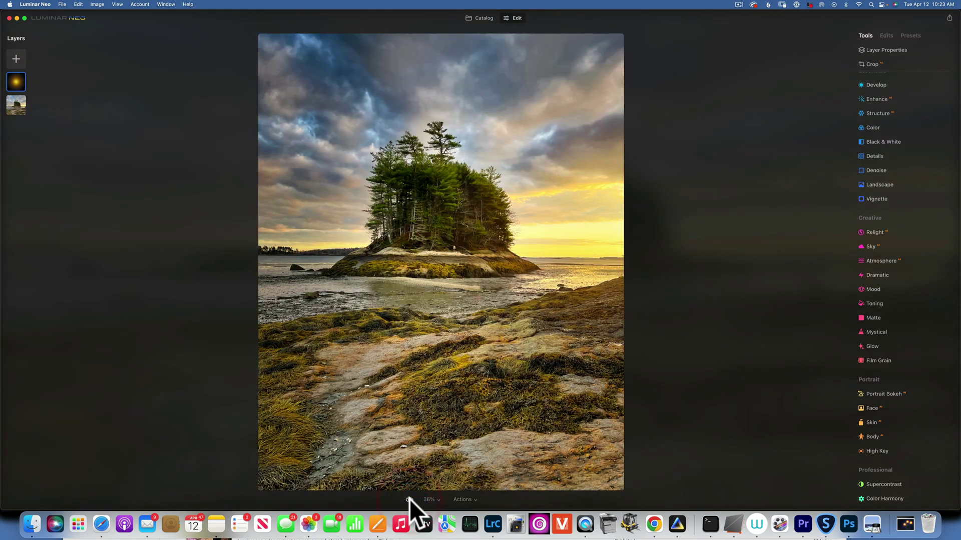
click(409, 499)
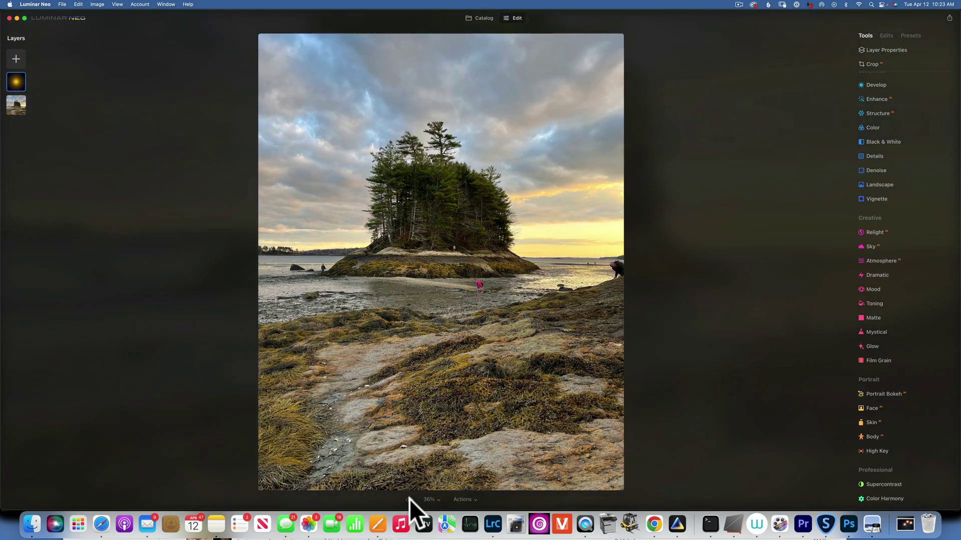
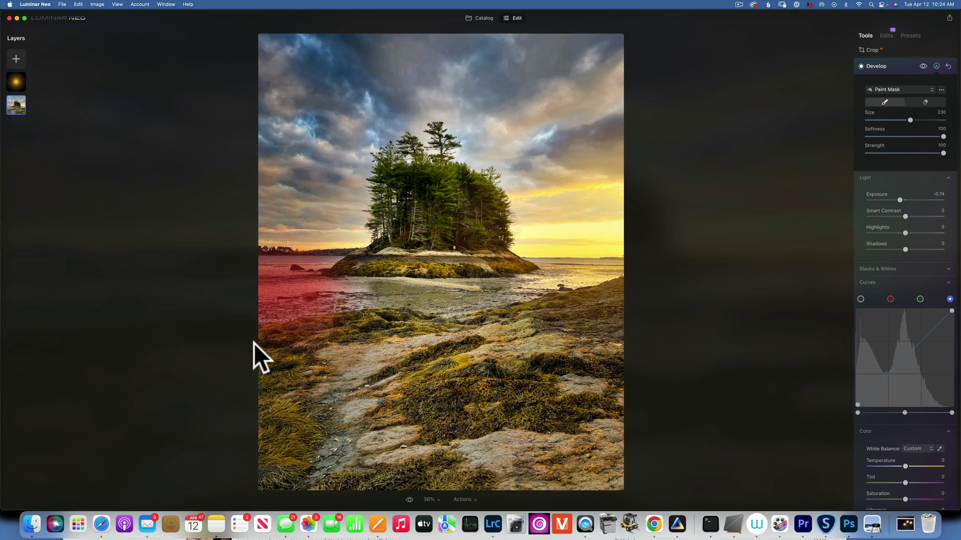
Brush the Develop Exposure -0.74 mask along the left and lower-right foreground at size 230, erase it from the central rocks, and compare it on and off.
mouse_move(254, 343)
mouse_down()
mouse_move(265, 383)
mouse_move(310, 384)
mouse_move(280, 457)
mouse_move(274, 504)
mouse_move(268, 444)
mouse_up()
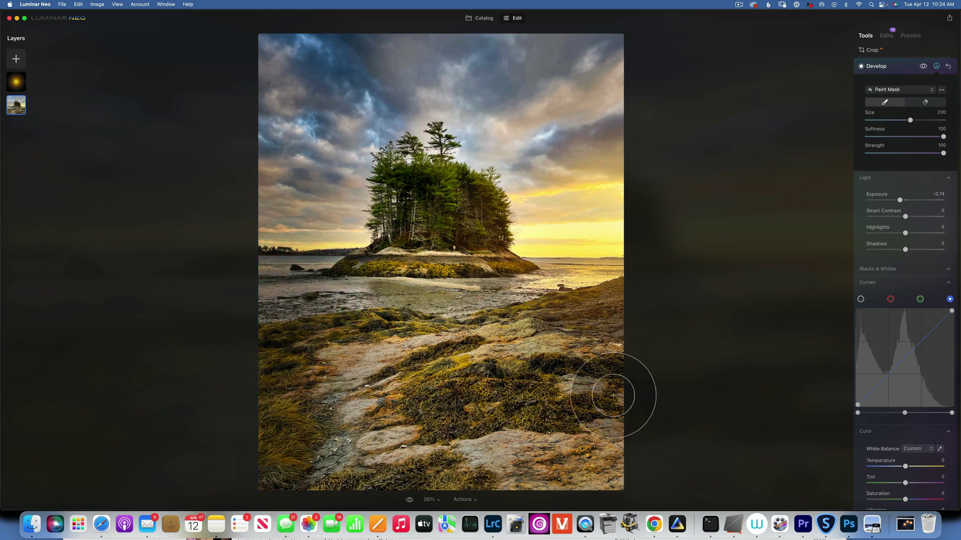
mouse_move(514, 407)
mouse_down()
mouse_move(474, 397)
mouse_move(515, 405)
mouse_move(501, 442)
mouse_move(547, 478)
mouse_move(601, 493)
mouse_up()
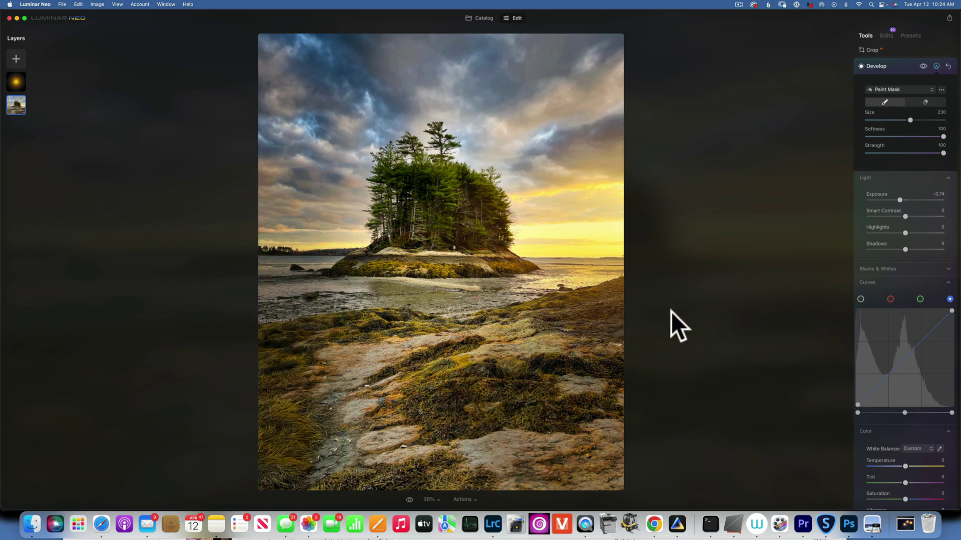
click(925, 102)
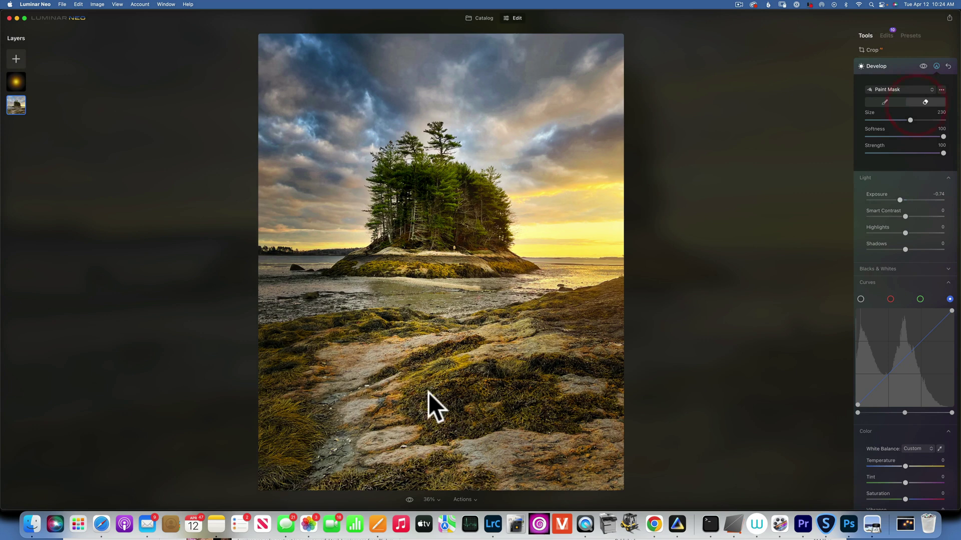
drag(428, 392, 448, 392)
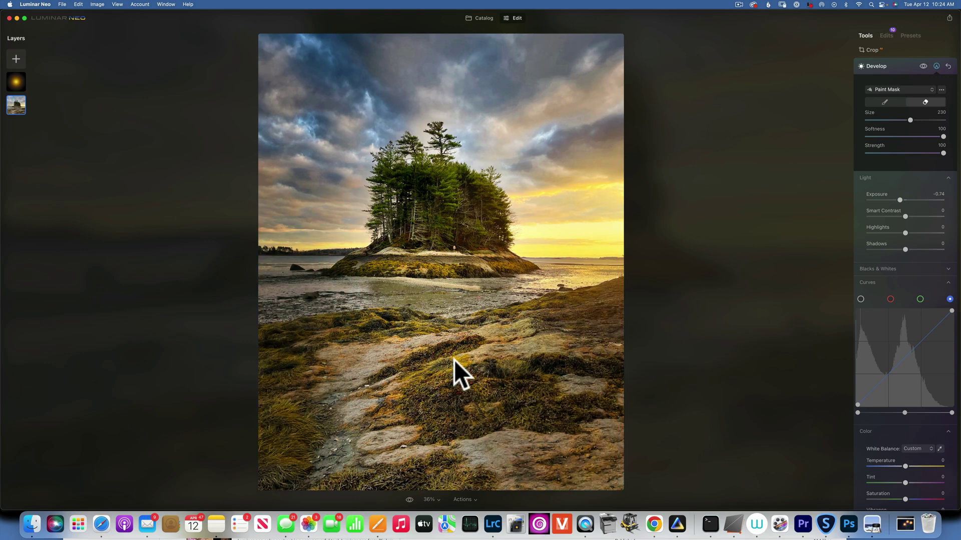
click(925, 65)
click(924, 65)
click(888, 66)
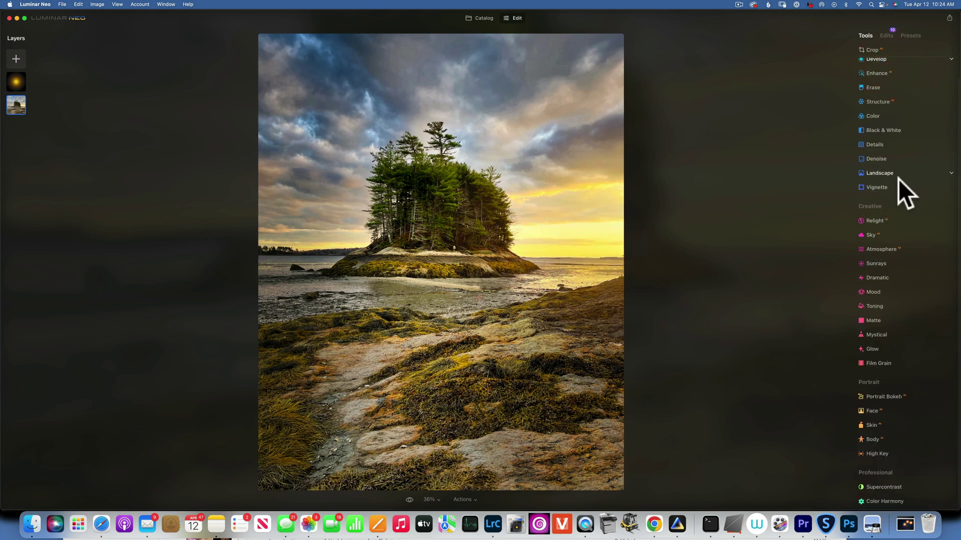
In the Color tool's HSL Hue settings, set Yellow to -9 and Orange to -5.
click(874, 116)
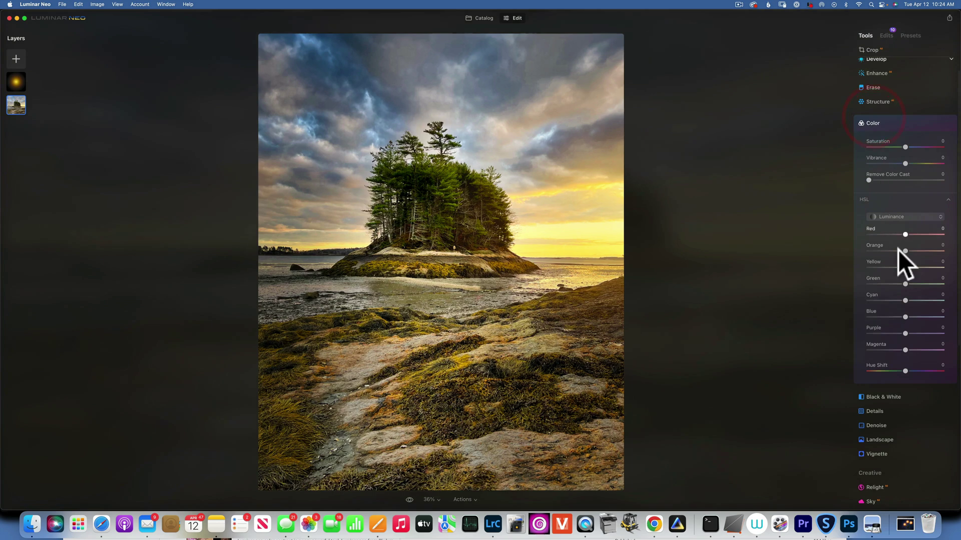
click(902, 216)
click(890, 229)
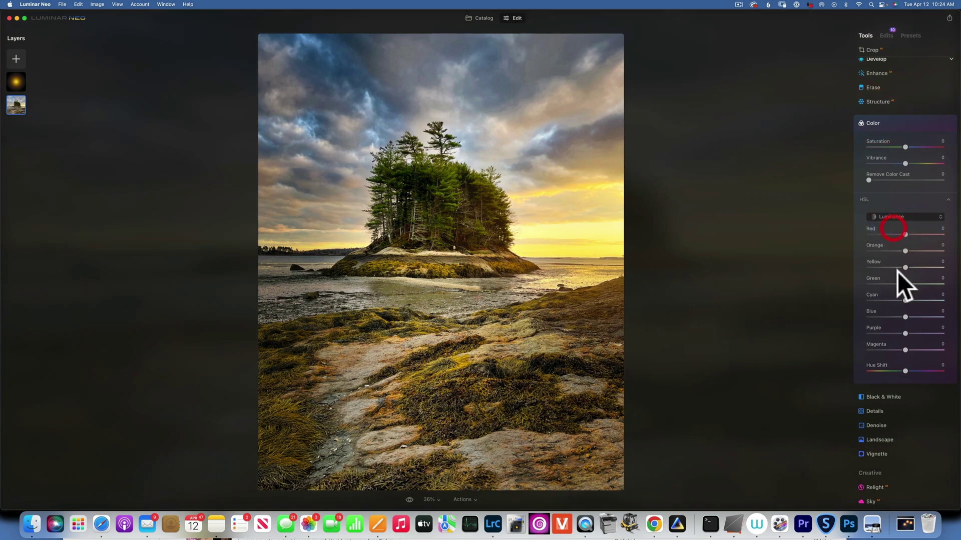
drag(905, 267, 899, 268)
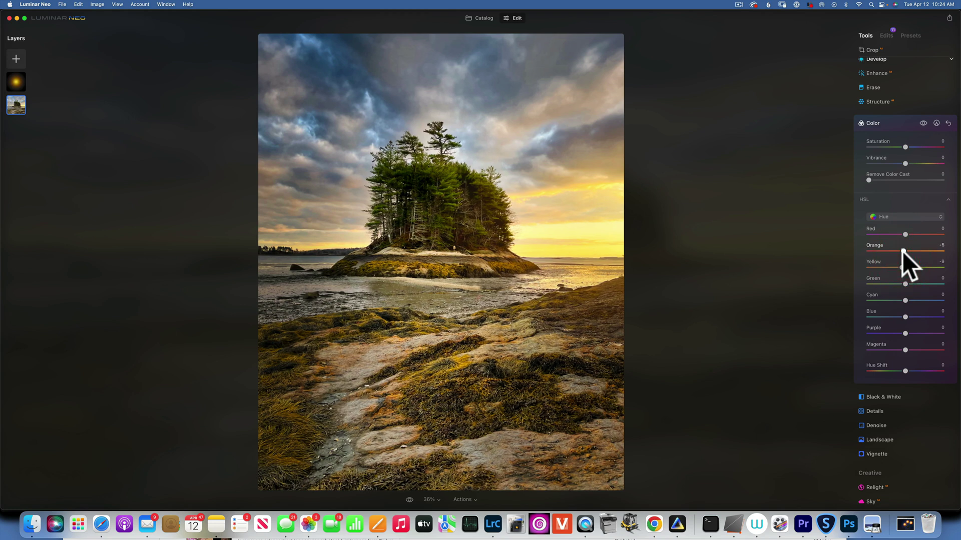
click(881, 122)
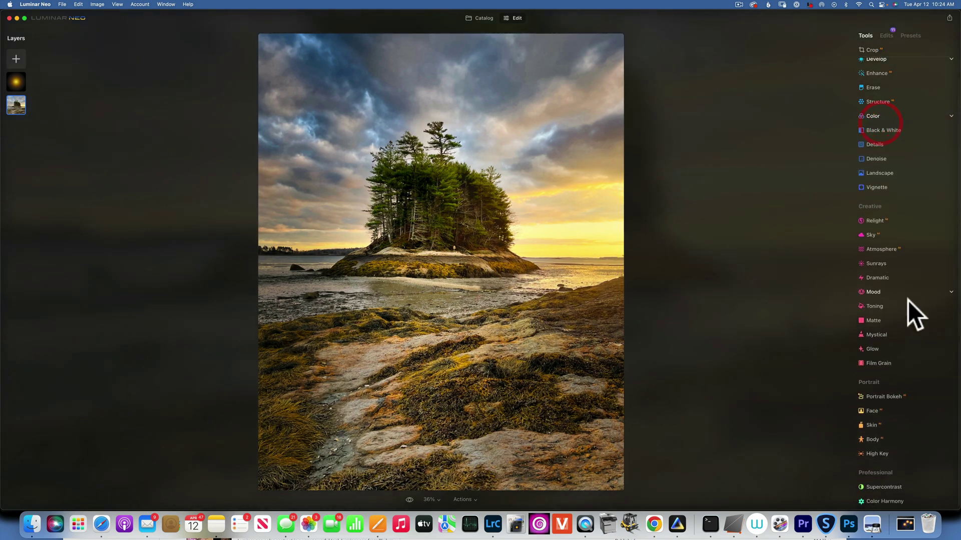
Apply the Mystical effect with Amount 4 and compare the finished edit with the original photo.
click(884, 334)
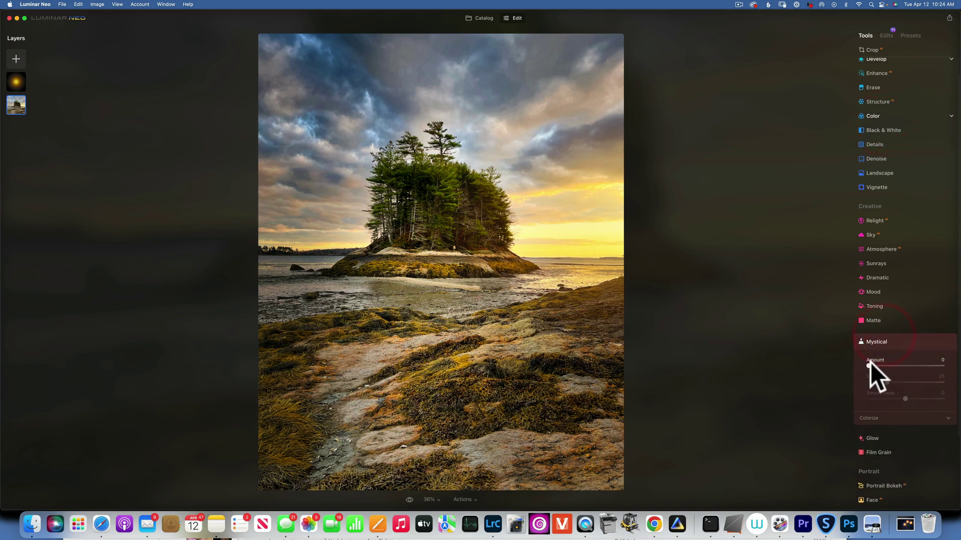
drag(870, 364, 873, 364)
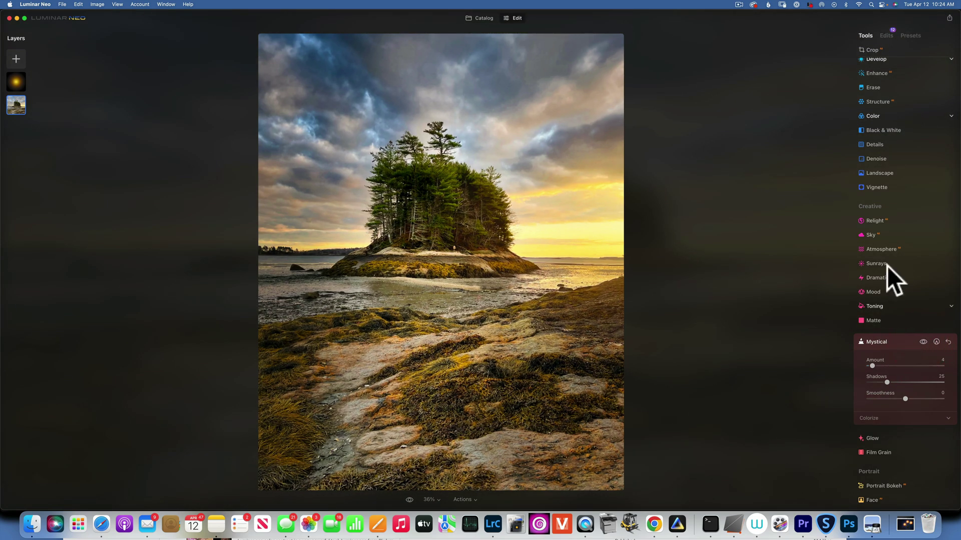
click(887, 341)
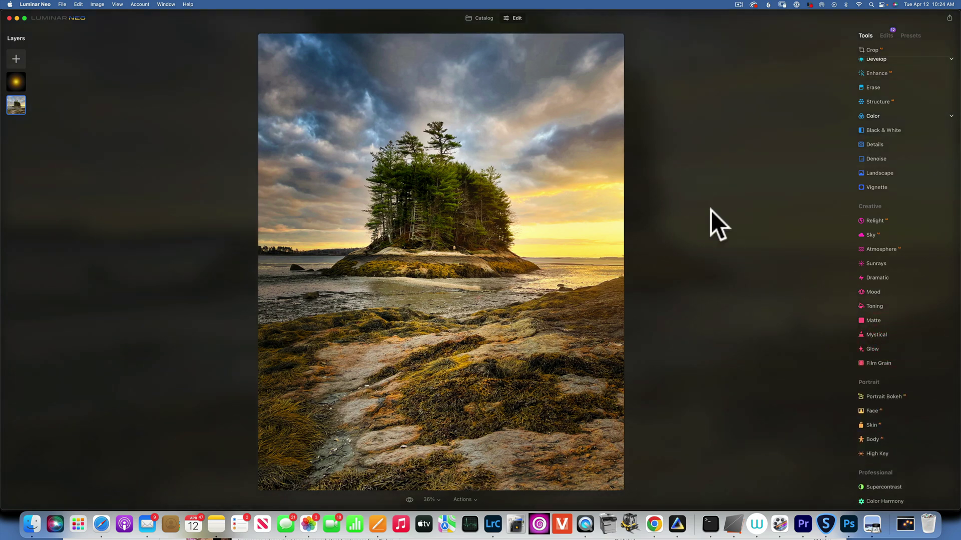
click(409, 500)
click(409, 500)
click(409, 500)
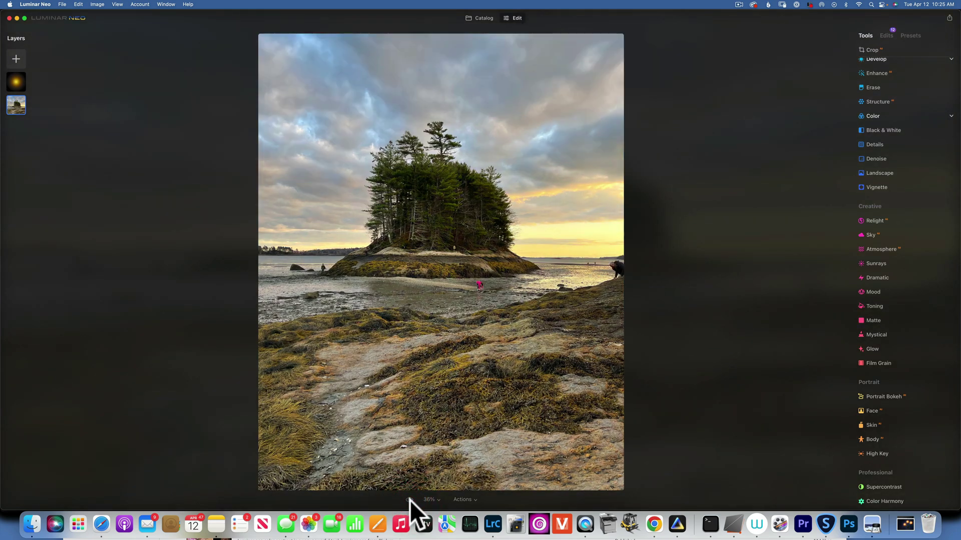
click(410, 500)
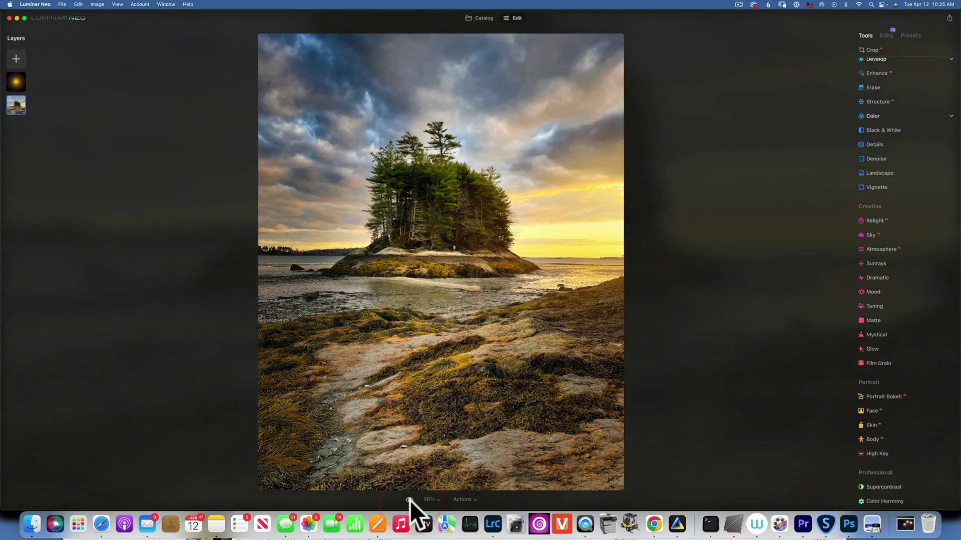
Switch to Lightroom Classic and open the island photo IMG_0104.heic in the Develop module.
click(493, 524)
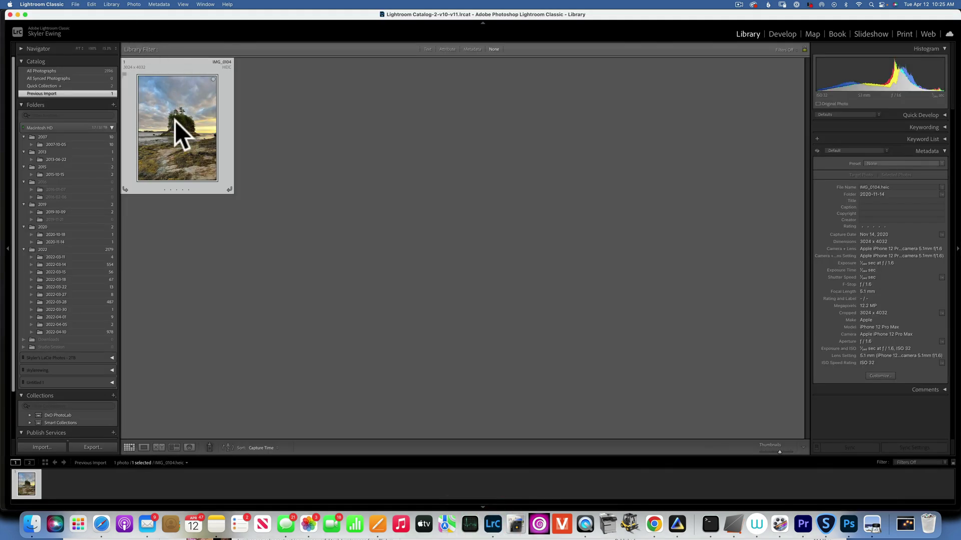
click(176, 120)
click(782, 34)
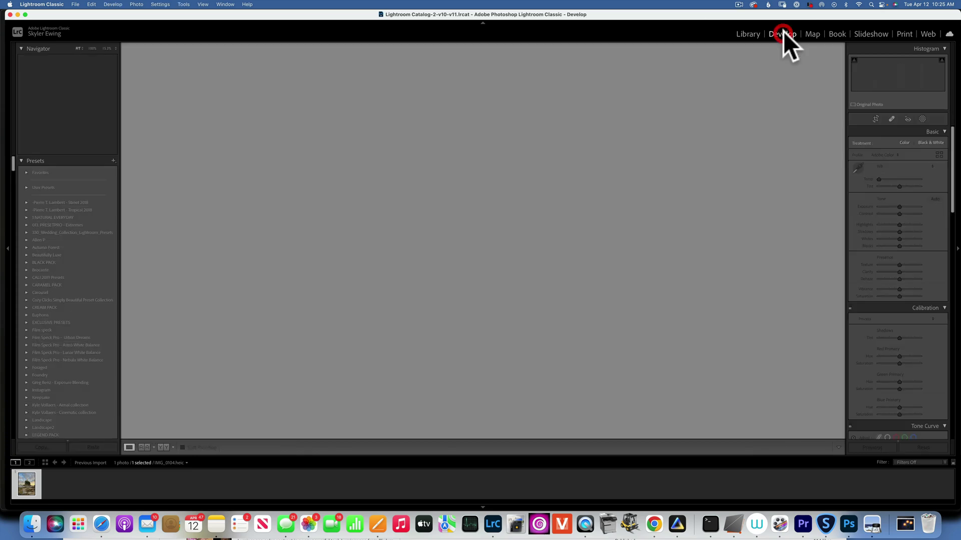
Crop the photo at a 4 x 5 / 8 x 10 ratio to 2596 x 3245, placing the island near the middle of the frame.
click(876, 119)
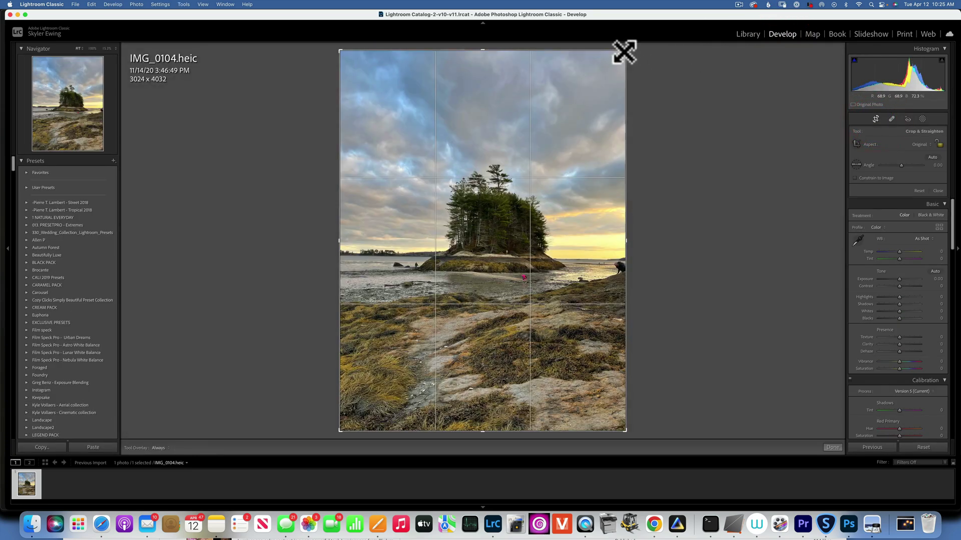
click(919, 144)
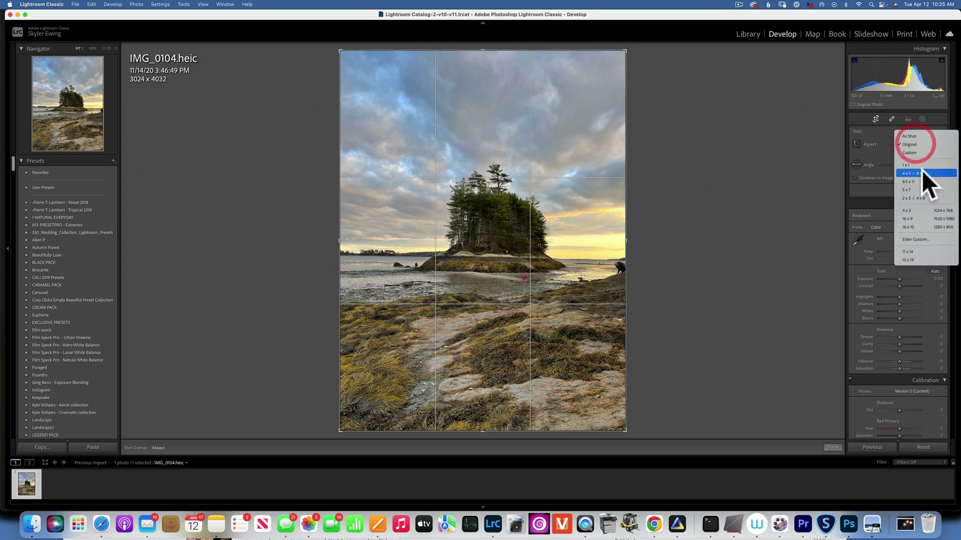
drag(626, 62, 632, 88)
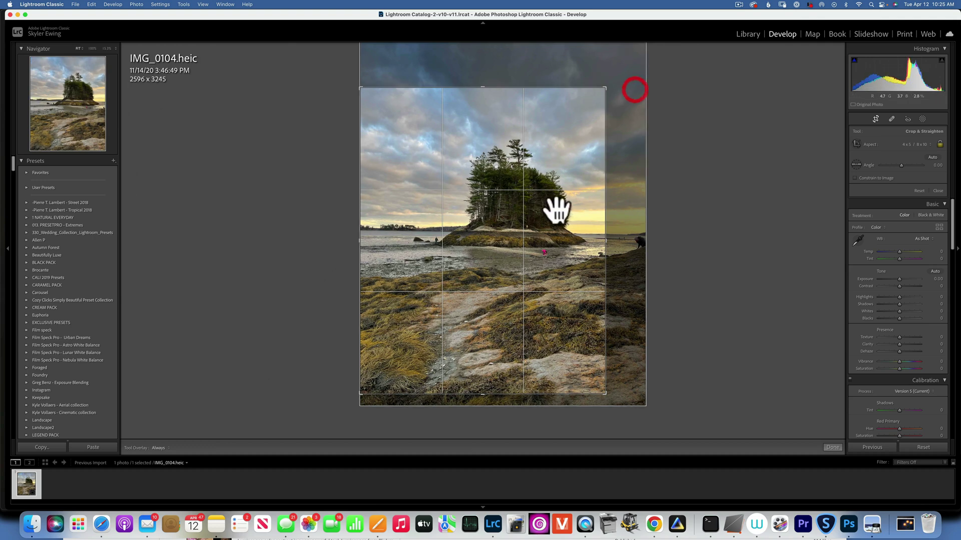
drag(554, 209, 495, 200)
key(Return)
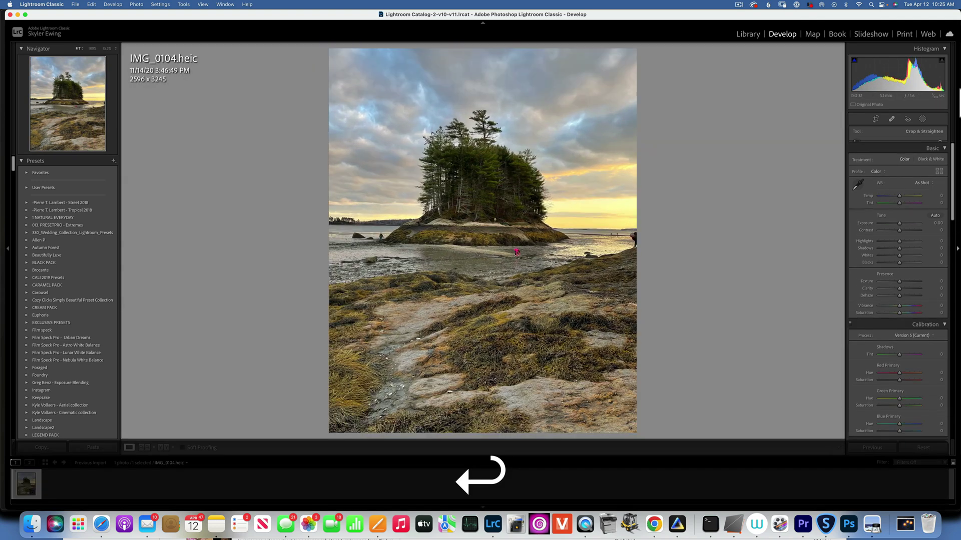
Try to heal the dark figure at the photo's right edge with a Heal spot at size 86 and feather 75.
click(890, 119)
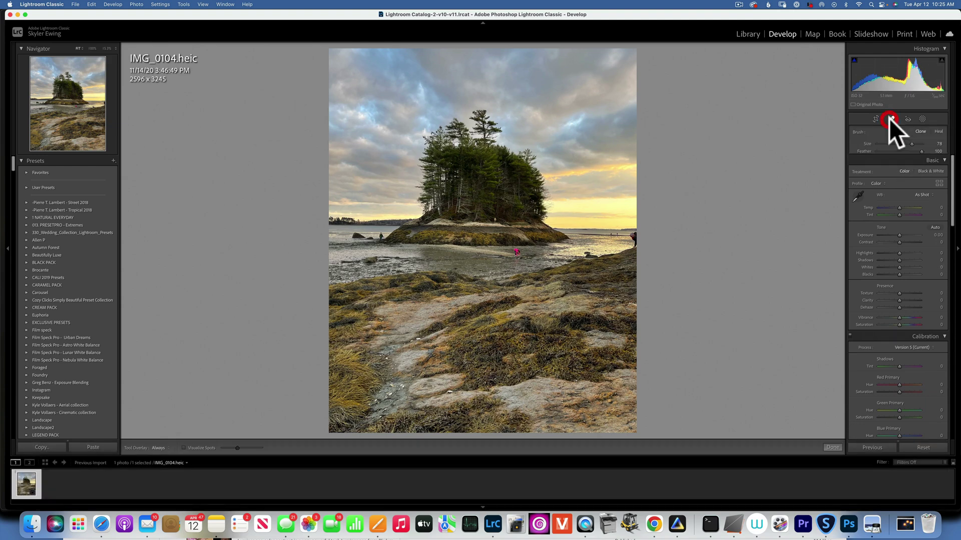
click(939, 130)
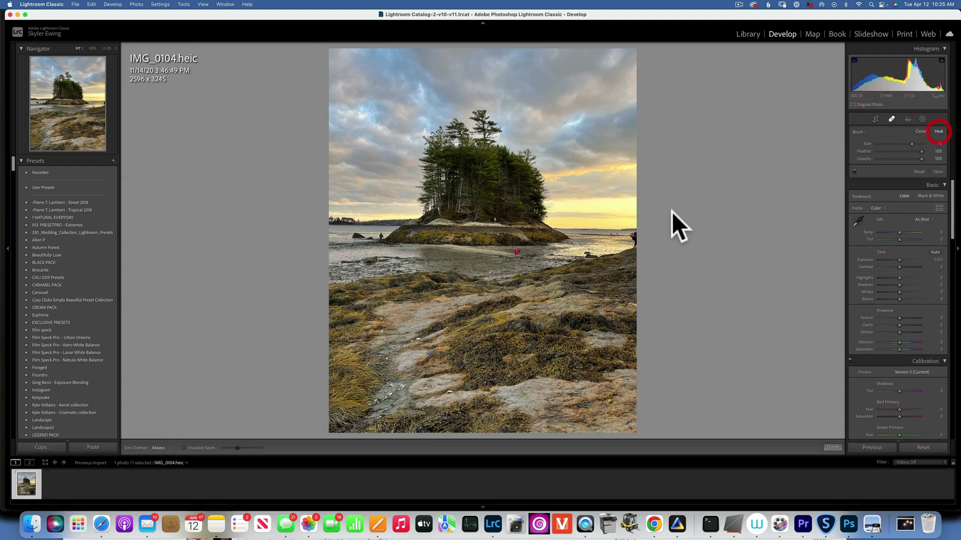
click(633, 238)
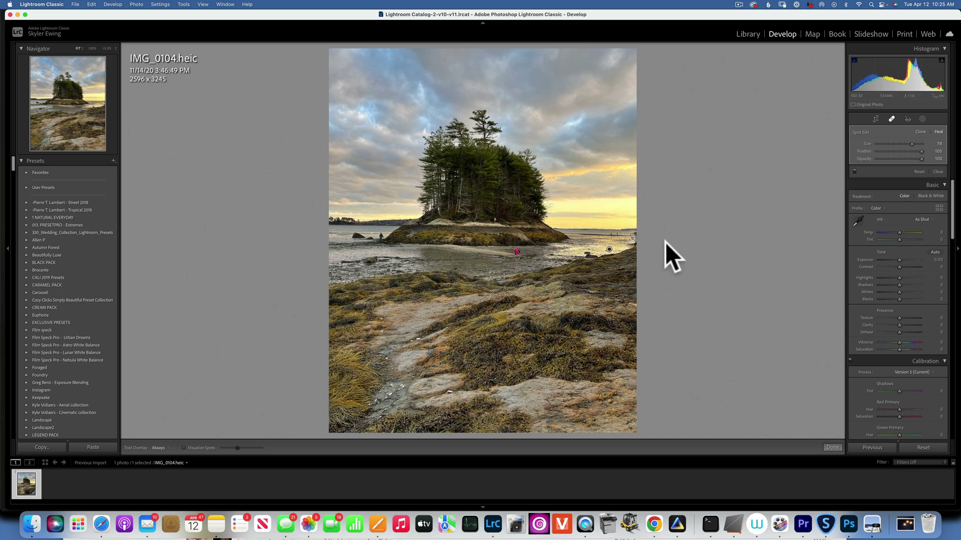
drag(632, 239, 629, 236)
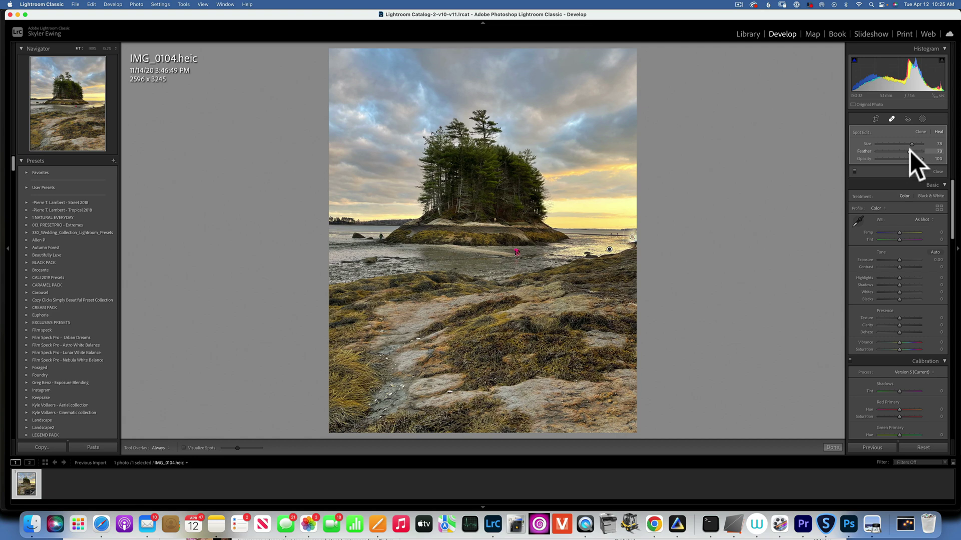
drag(910, 151, 915, 144)
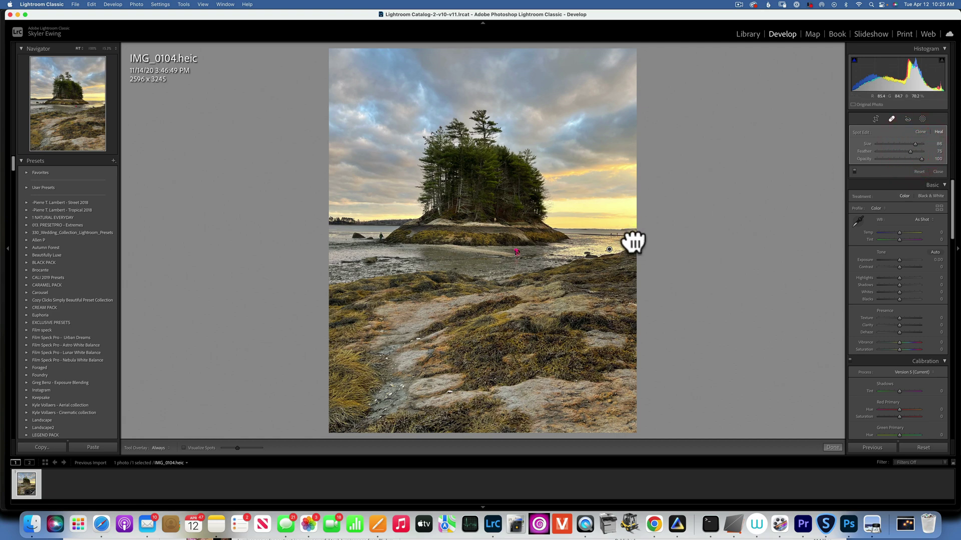
key(BackSpace)
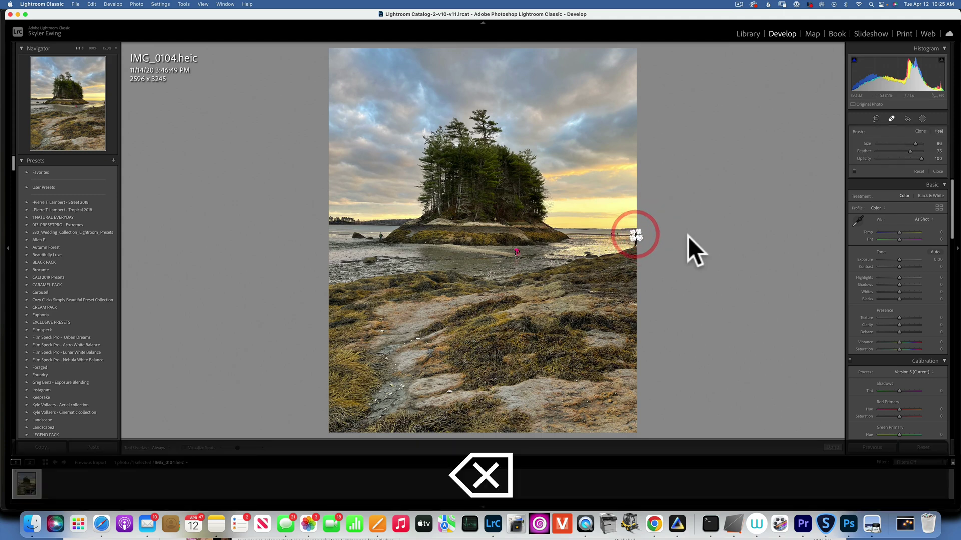
Clone out the dark figure at the photo's right edge with a Clone spot at size 78 and feather 100.
click(919, 131)
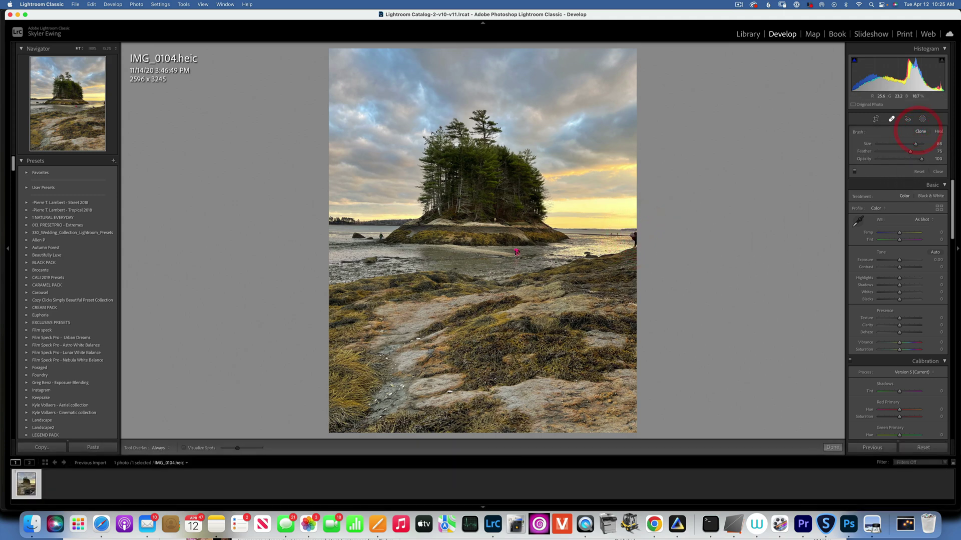
key(bracketleft)
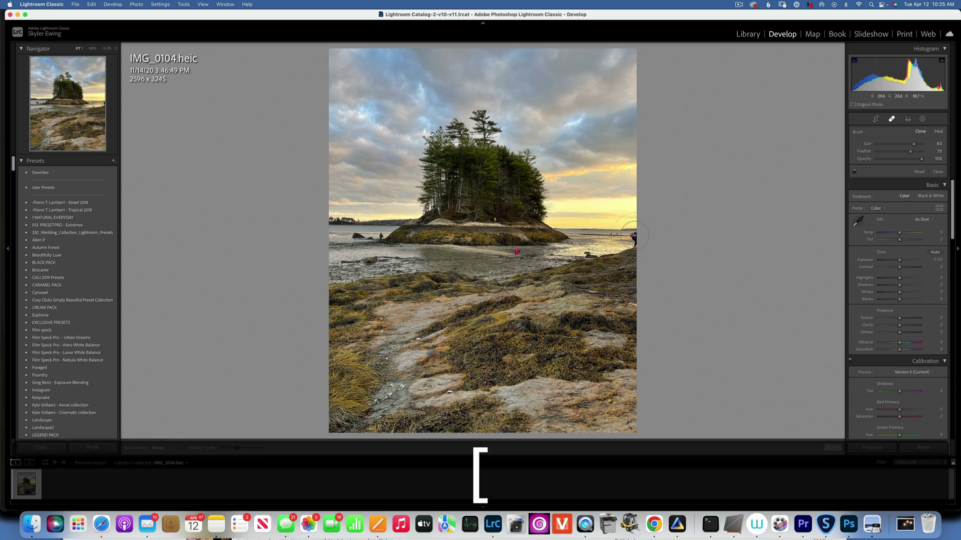
click(633, 238)
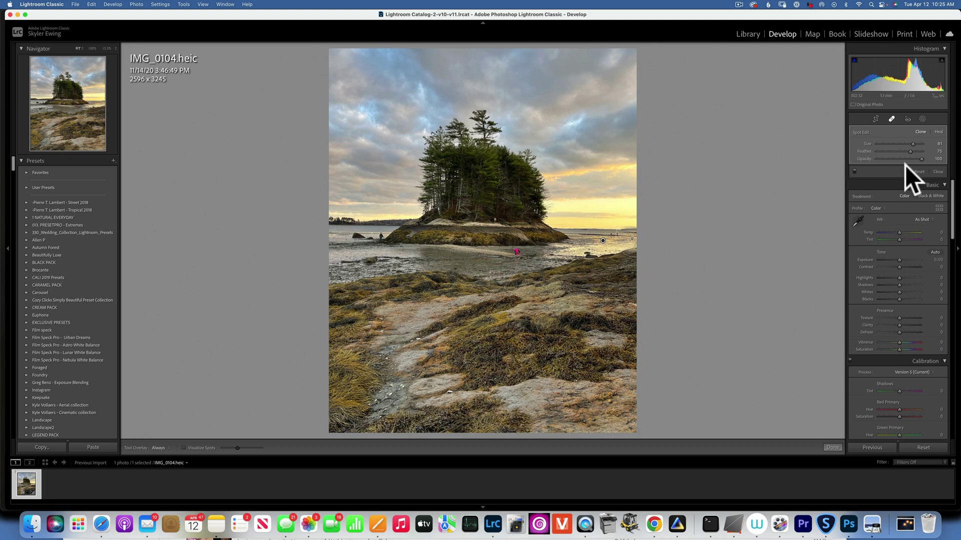
mouse_move(912, 152)
mouse_down()
mouse_move(922, 151)
mouse_move(912, 157)
mouse_up()
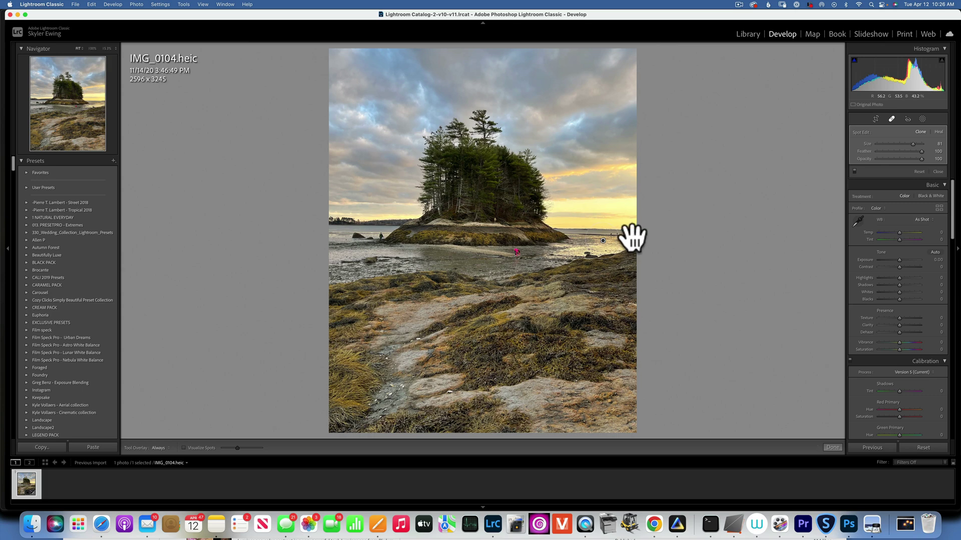
click(632, 238)
key(BackSpace)
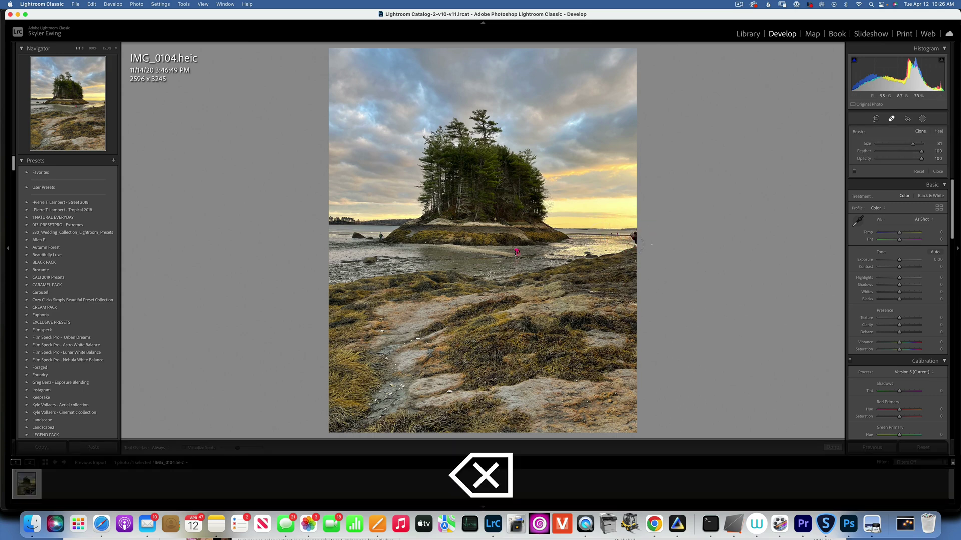
key(bracketleft)
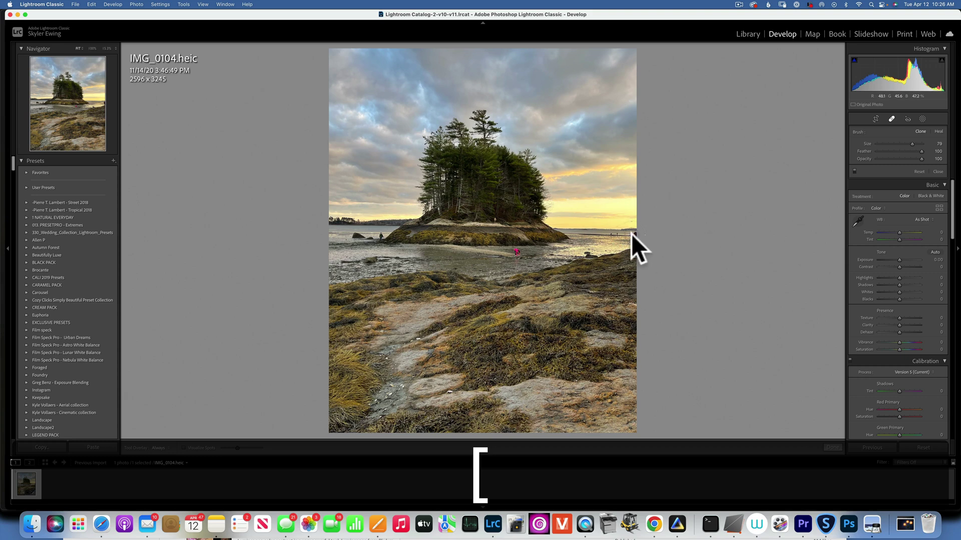
key(super+z)
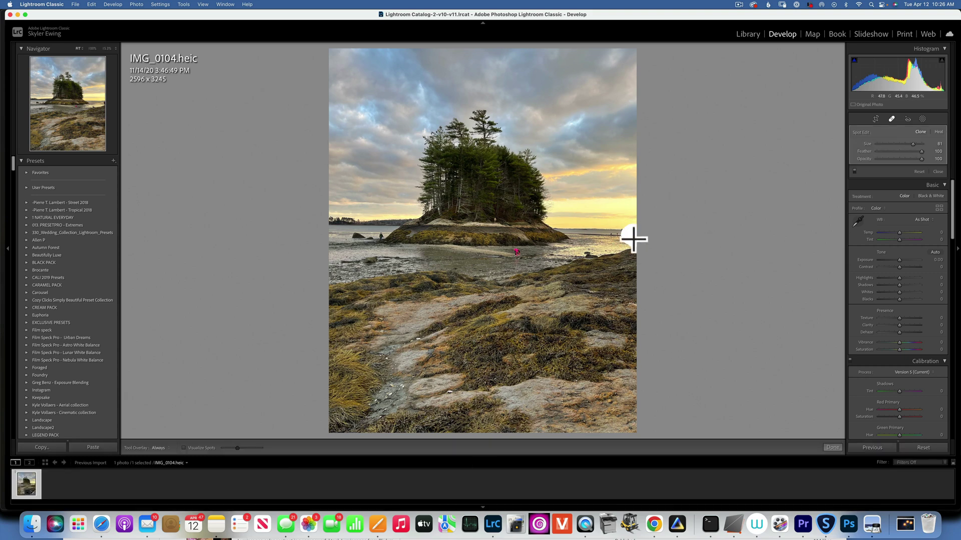
click(673, 249)
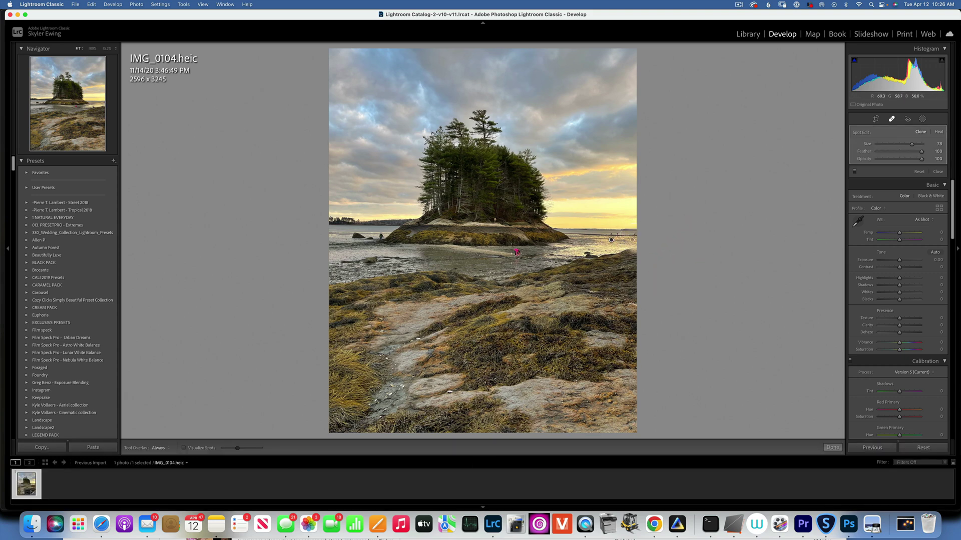
Clone out the red figure below the island and the small figure left of it, sampling the latter from water farther left.
click(516, 252)
mouse_move(432, 252)
mouse_down()
mouse_move(388, 245)
mouse_move(375, 226)
mouse_move(380, 211)
mouse_move(358, 239)
mouse_move(403, 245)
mouse_move(351, 247)
mouse_move(377, 262)
mouse_move(411, 261)
mouse_move(329, 231)
mouse_move(340, 233)
mouse_up()
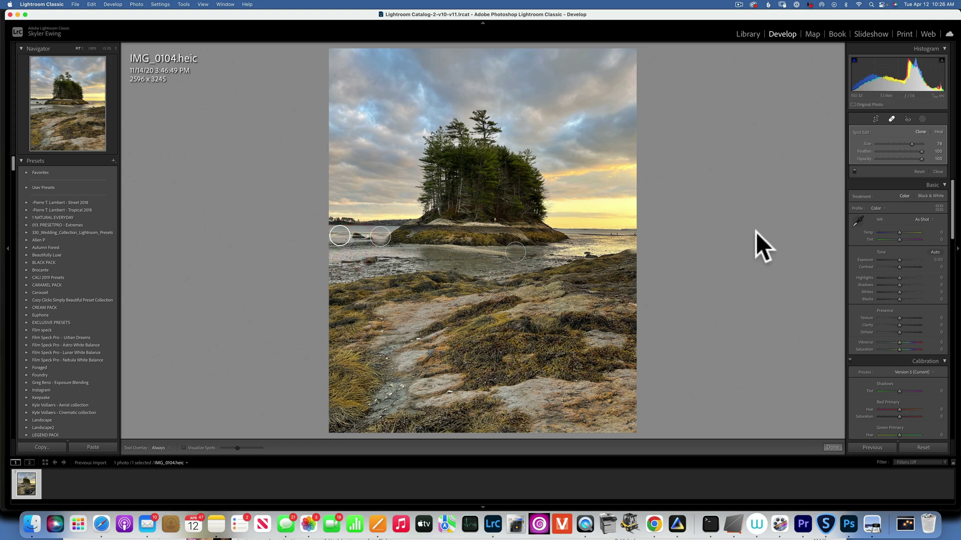
click(893, 116)
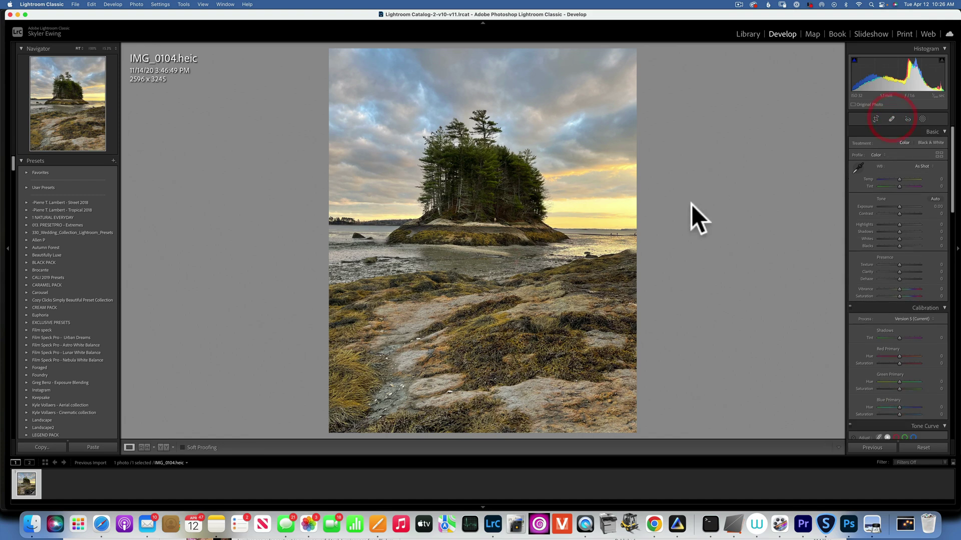
Clone over the leftover marks in the water near the right edge with a size 76 spot and check the retouched area.
key(bracketleft)
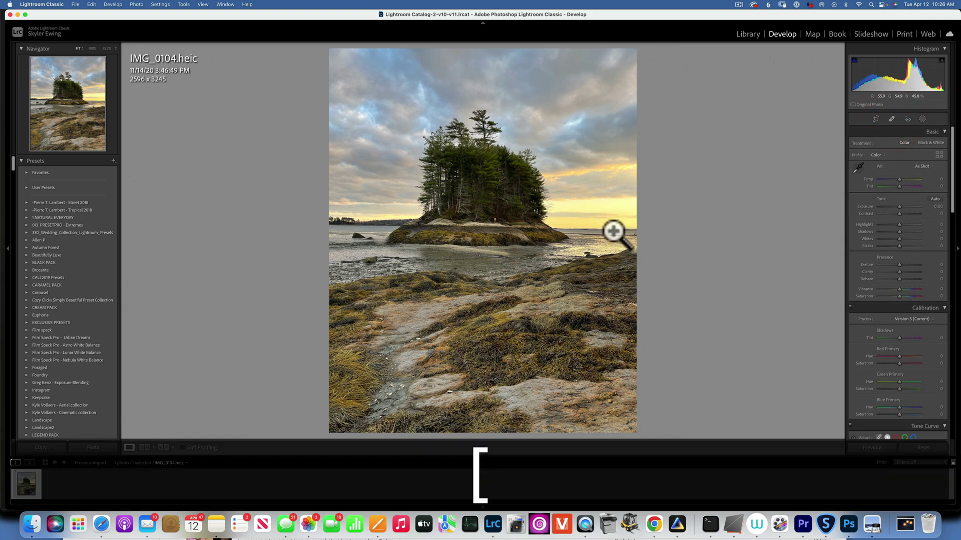
click(890, 118)
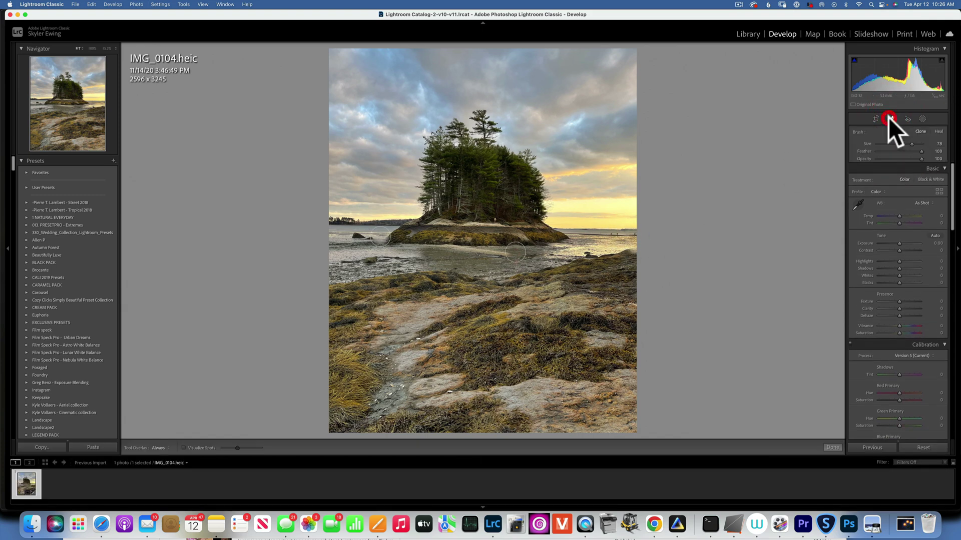
key(bracketleft)
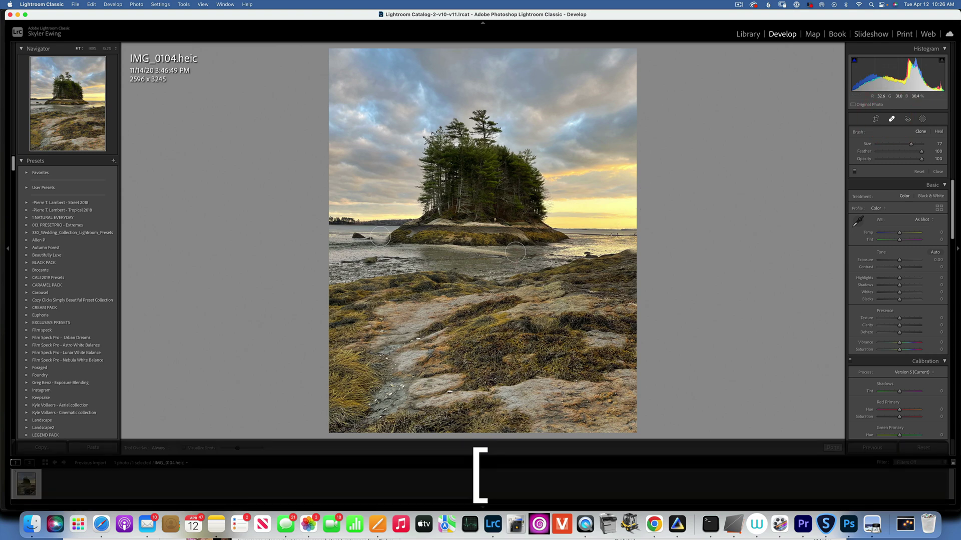
click(612, 235)
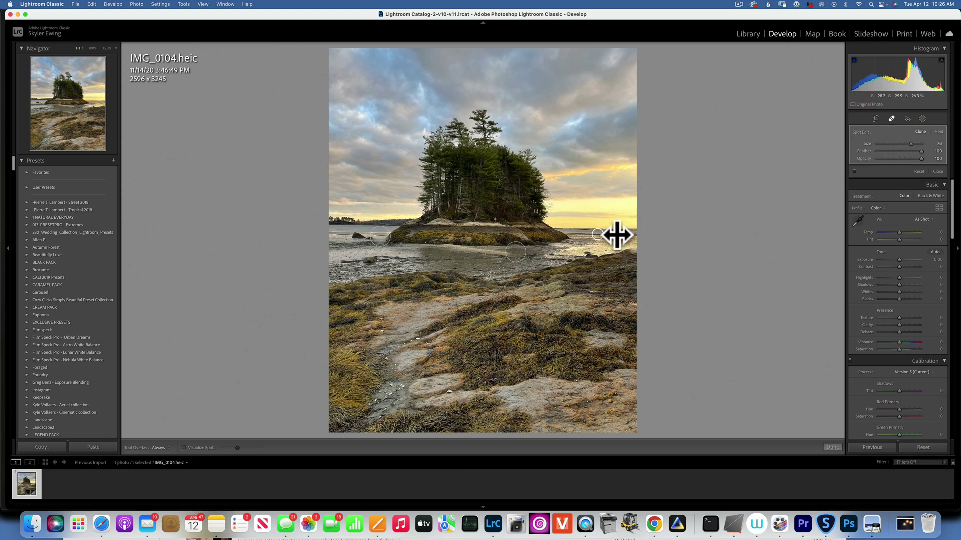
click(633, 232)
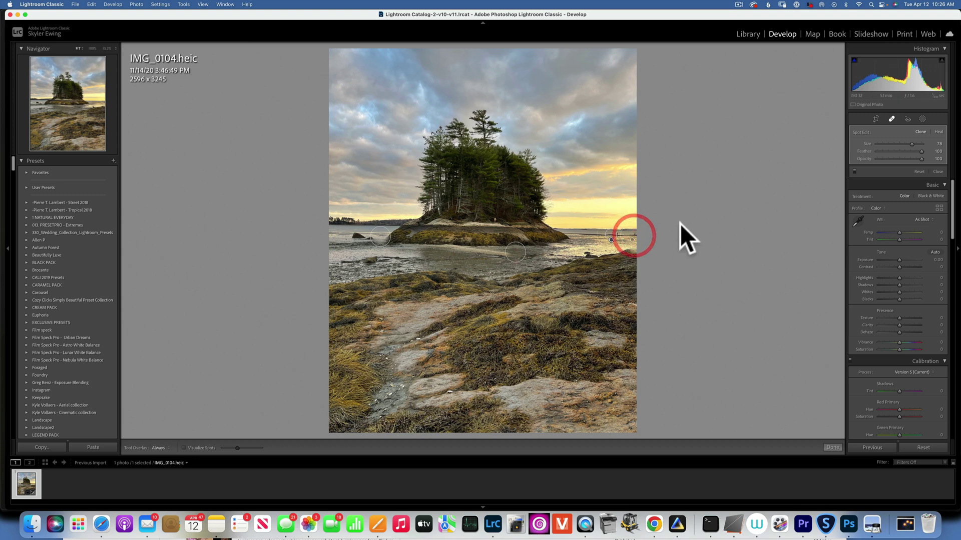
click(633, 232)
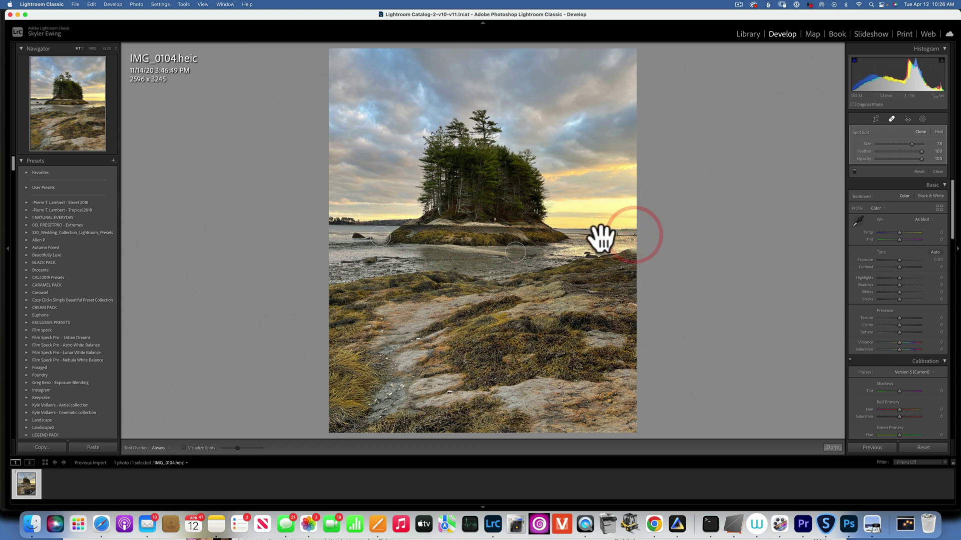
click(892, 119)
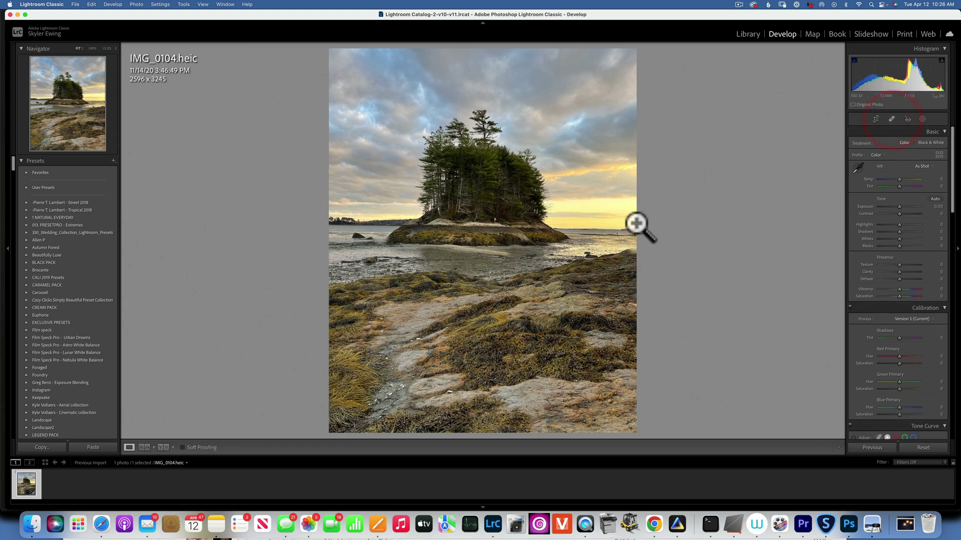
click(890, 119)
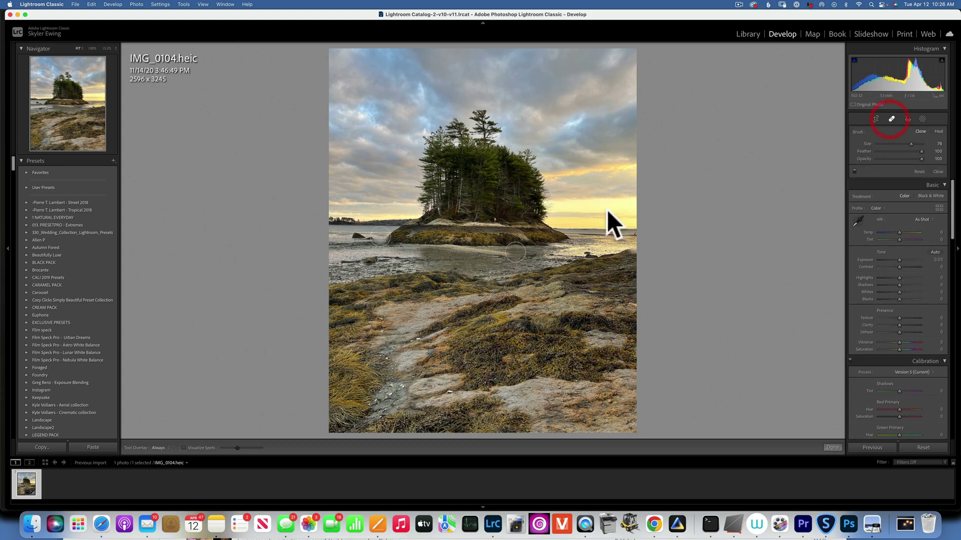
click(617, 235)
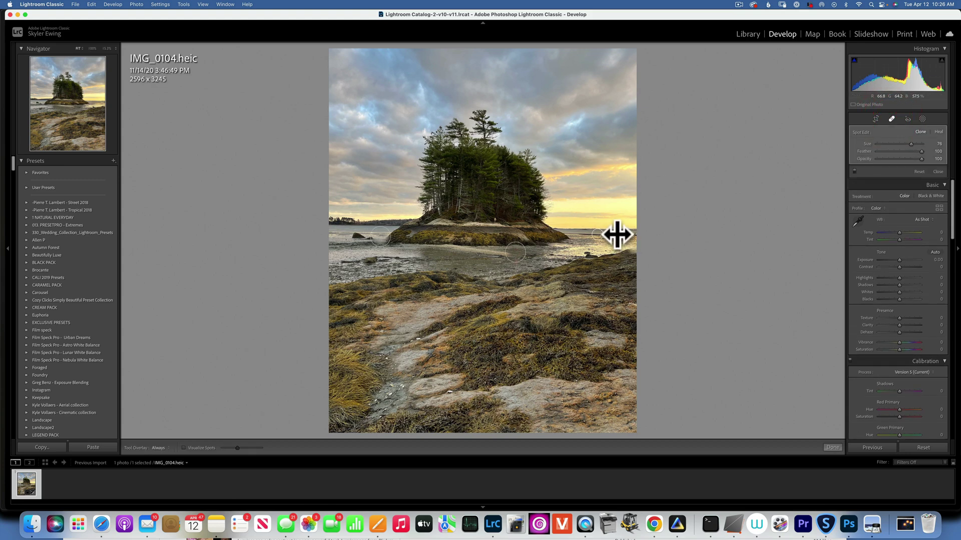
click(892, 118)
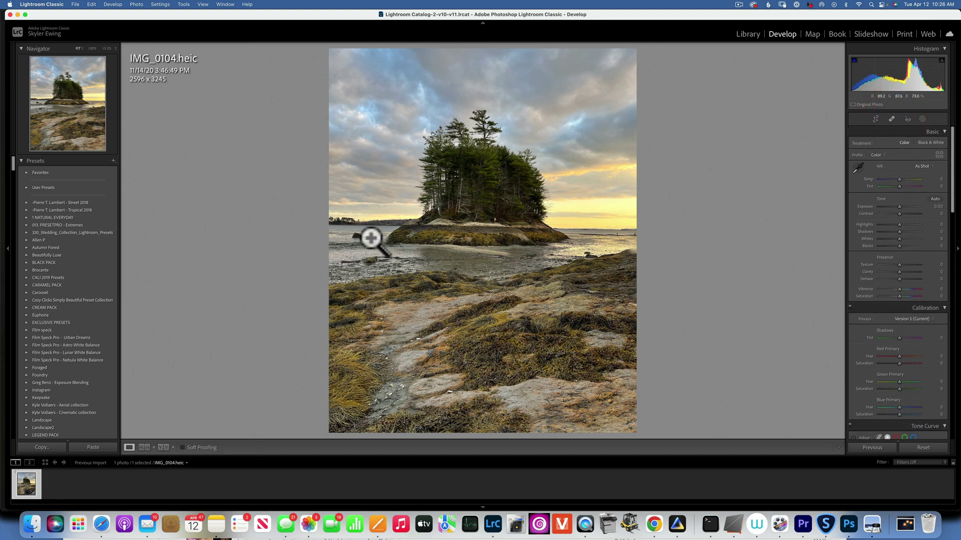
Delete the clone spot covering the small figure left of the island.
click(891, 119)
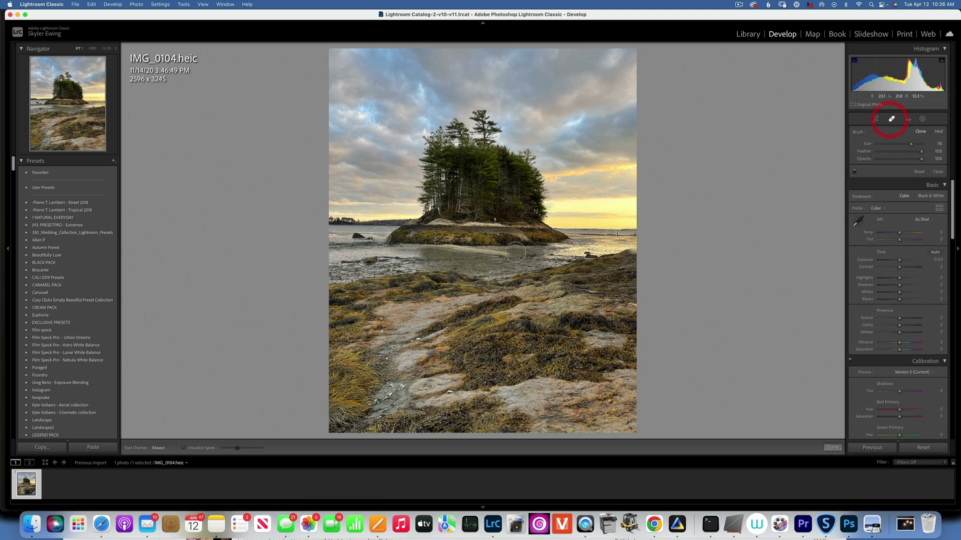
drag(376, 236, 379, 240)
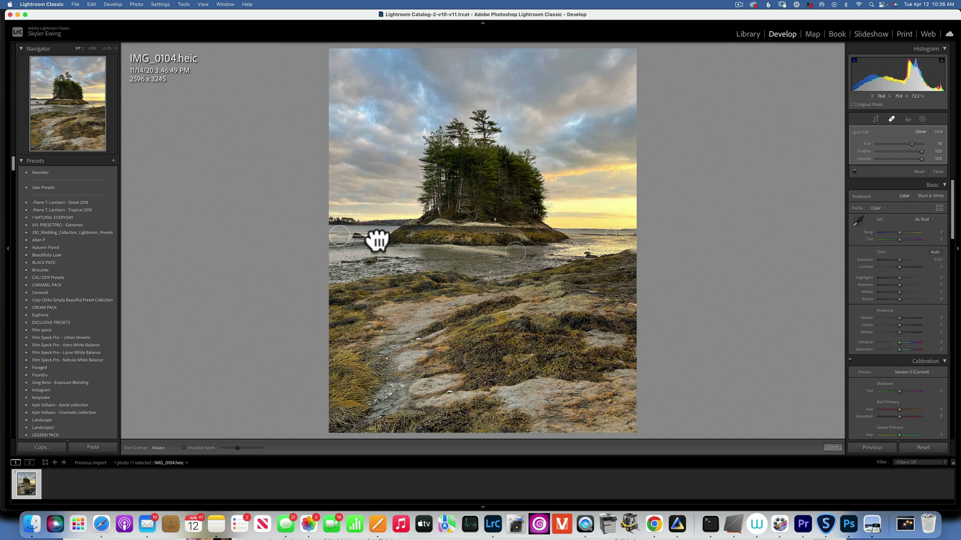
key(BackSpace)
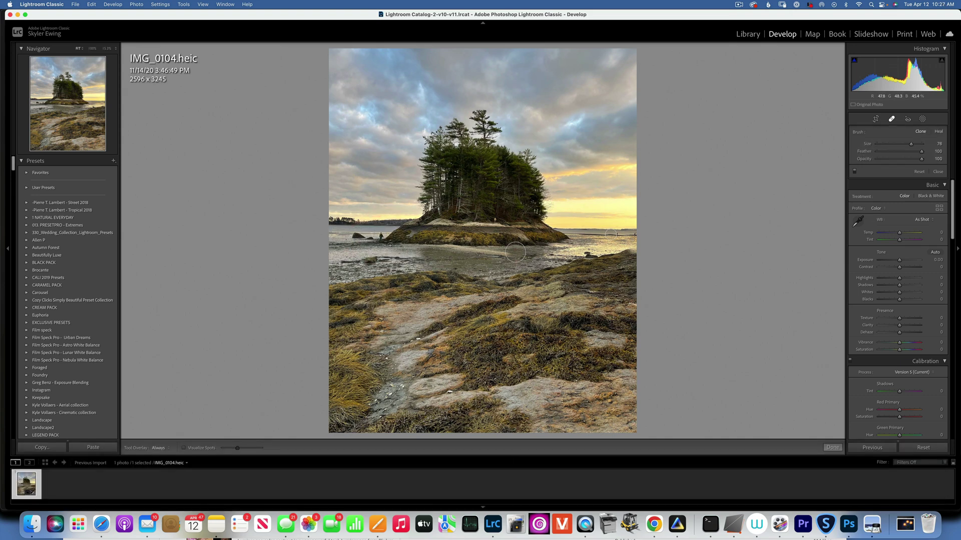
key(bracketleft)
click(379, 239)
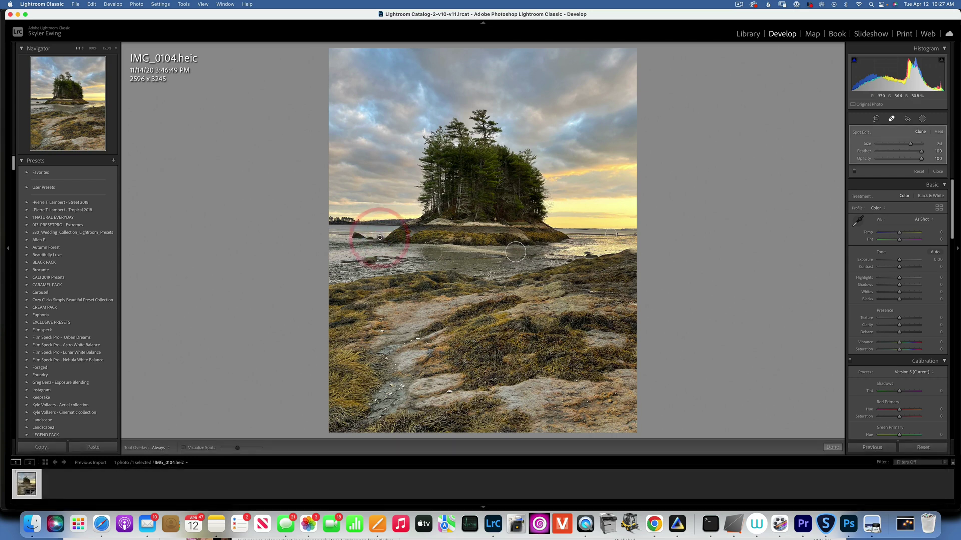
mouse_move(372, 257)
mouse_down()
mouse_move(332, 232)
mouse_move(341, 243)
mouse_move(379, 237)
mouse_up()
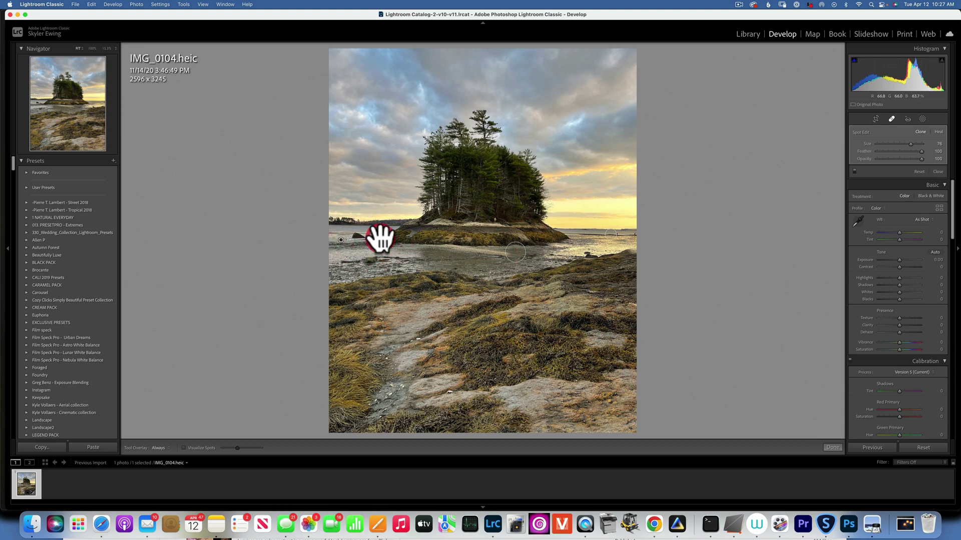
key(bracketright)
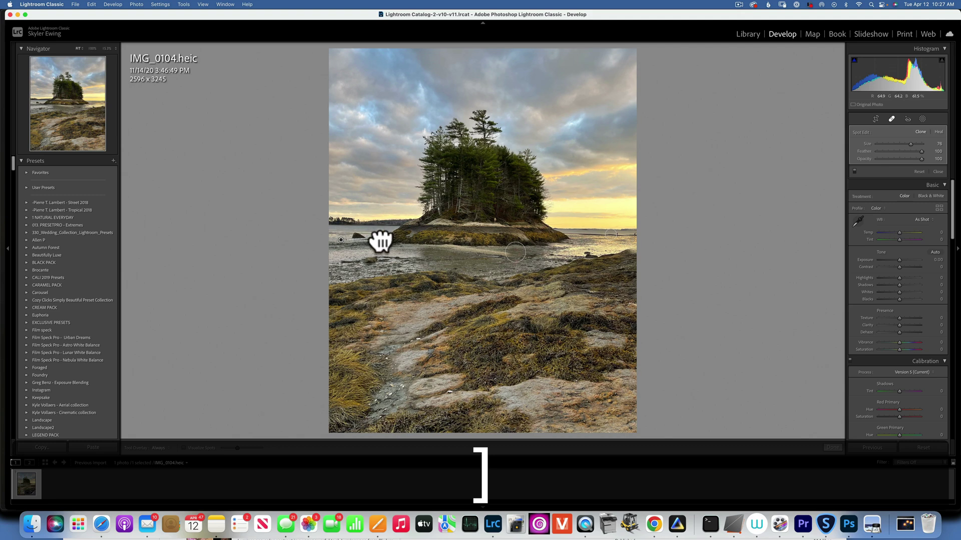
key(BackSpace)
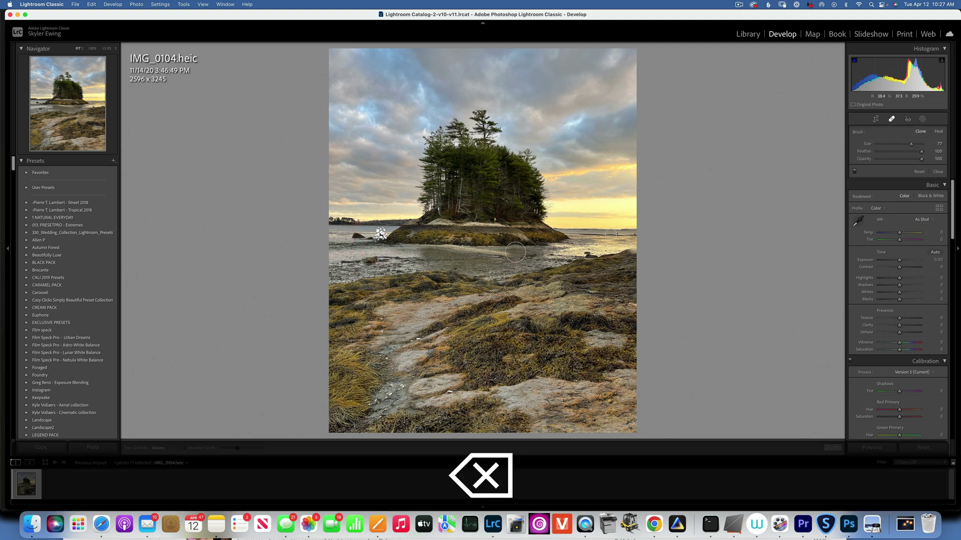
Clone out the small figure left of the island with a size 77 spot, sampling the water farther left.
click(379, 240)
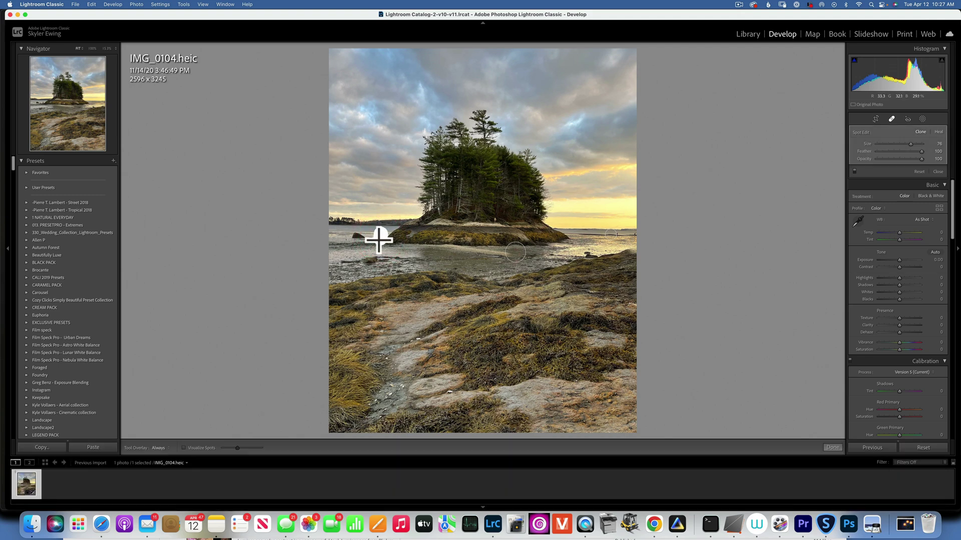
click(385, 241)
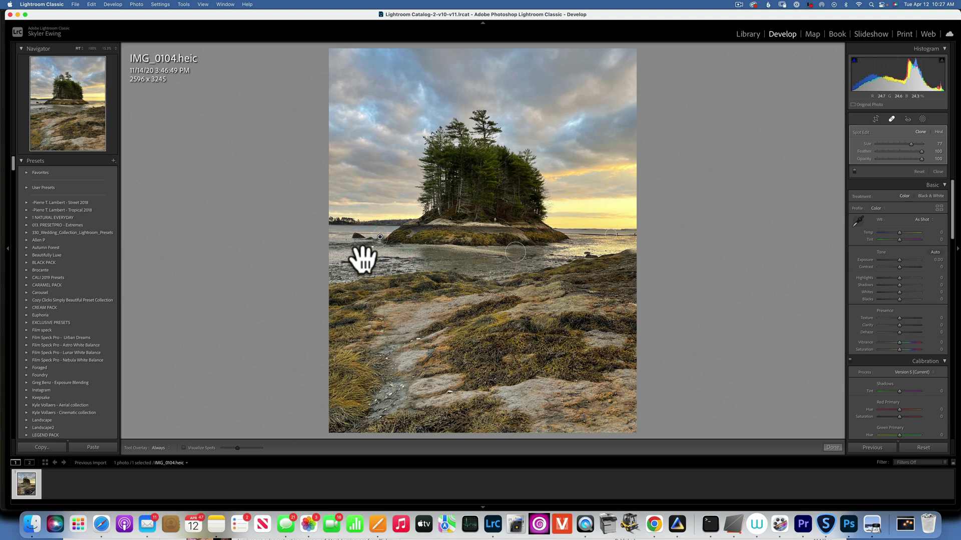
drag(342, 239, 342, 241)
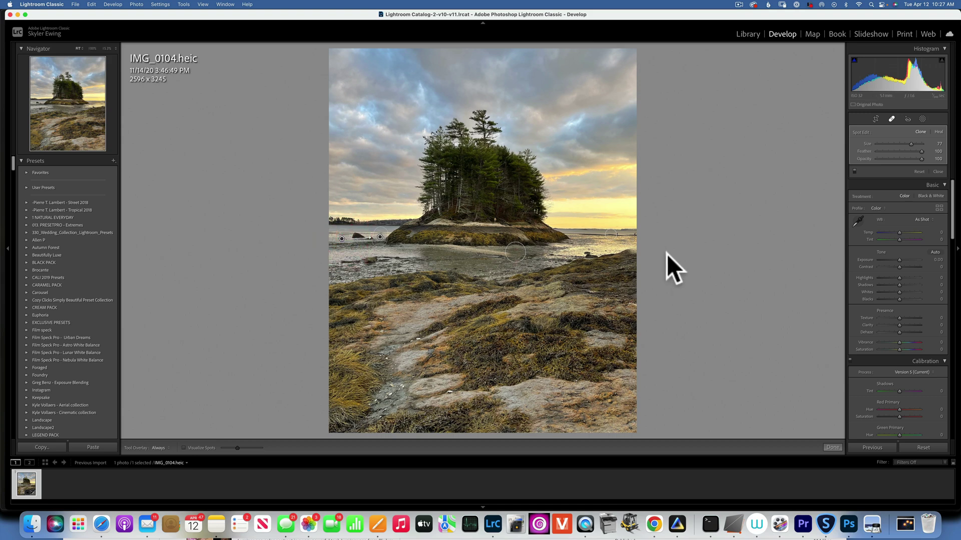
click(892, 118)
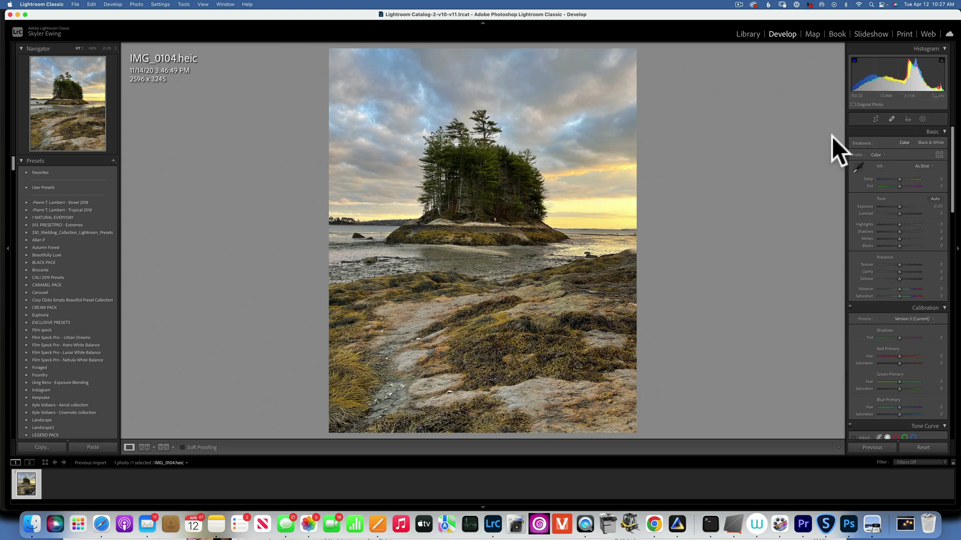
Delete the clone spot at the photo's right edge and clone out the dark figure there again with a size 77 spot.
click(891, 119)
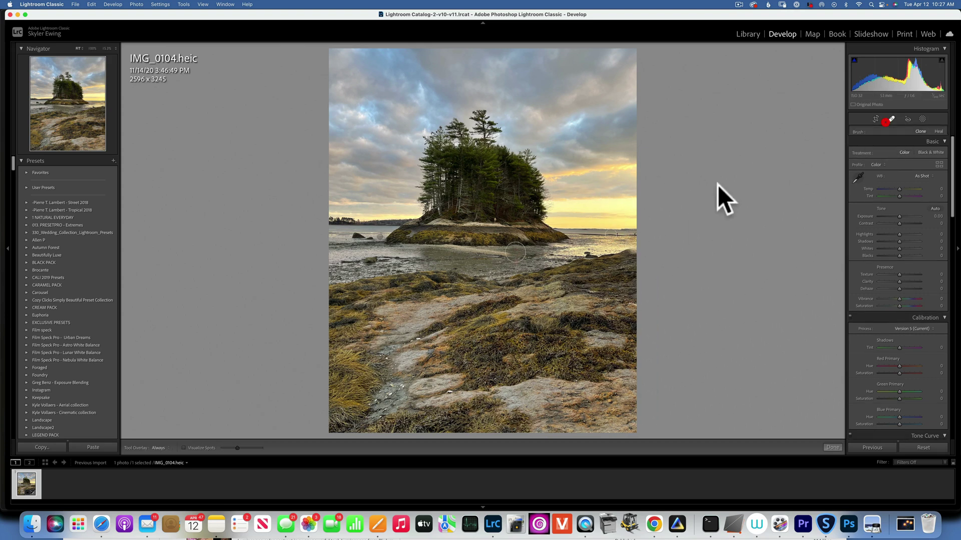
click(630, 236)
key(BackSpace)
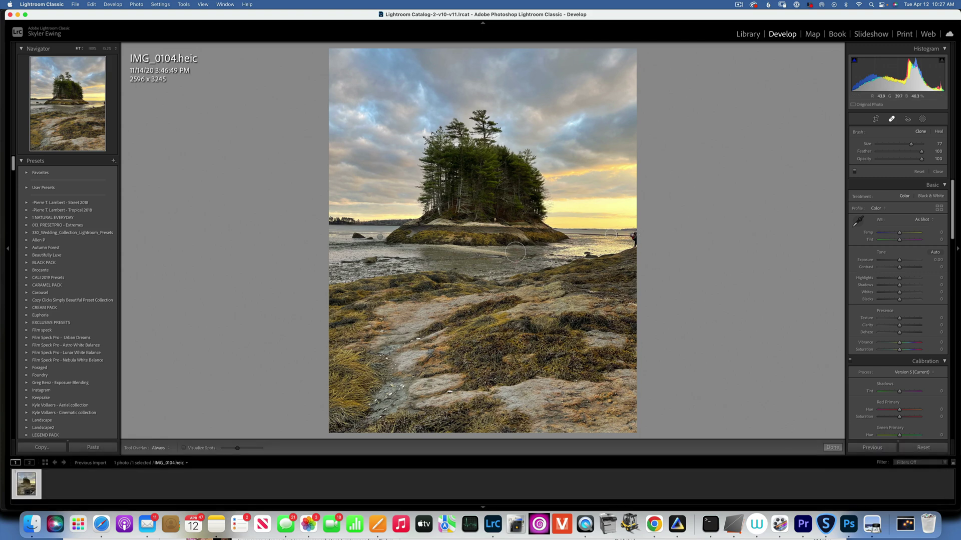
drag(629, 235, 661, 240)
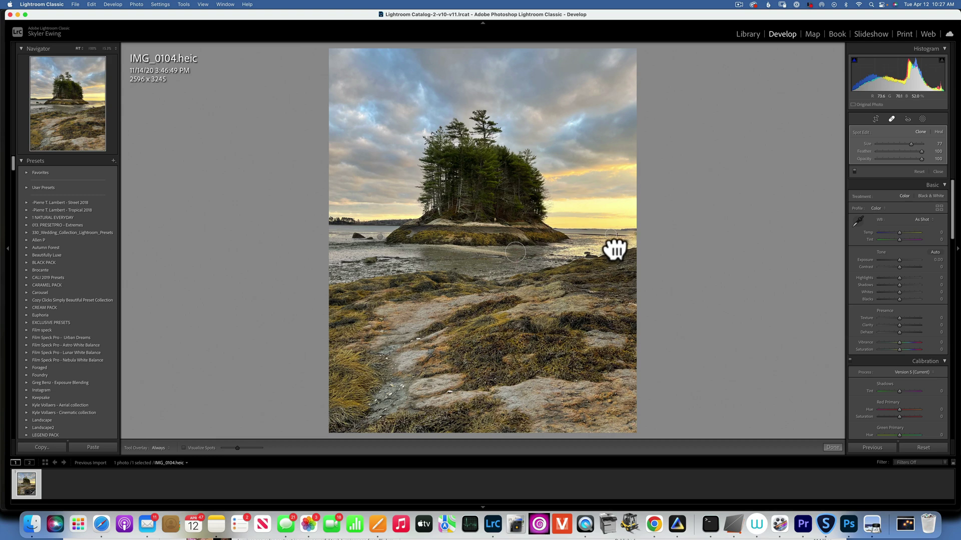
click(891, 119)
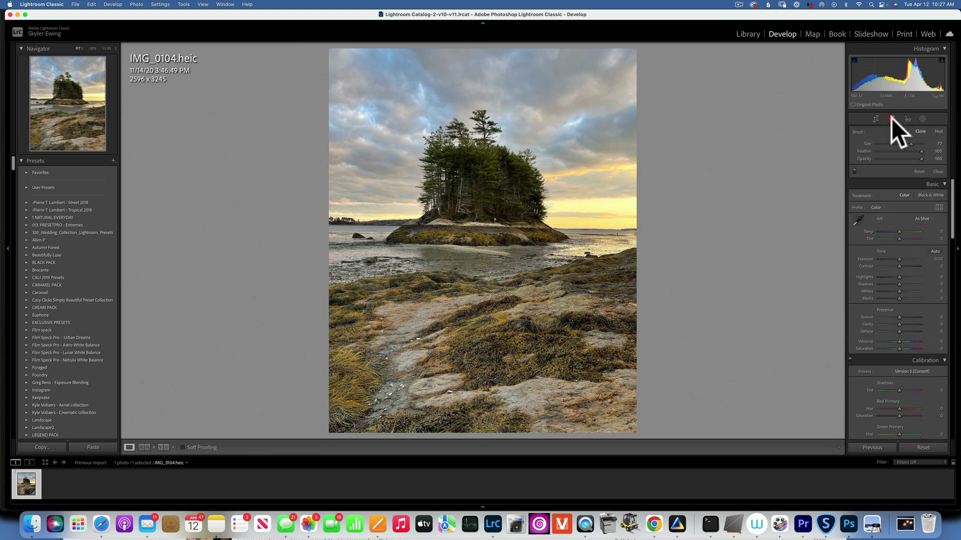
click(891, 118)
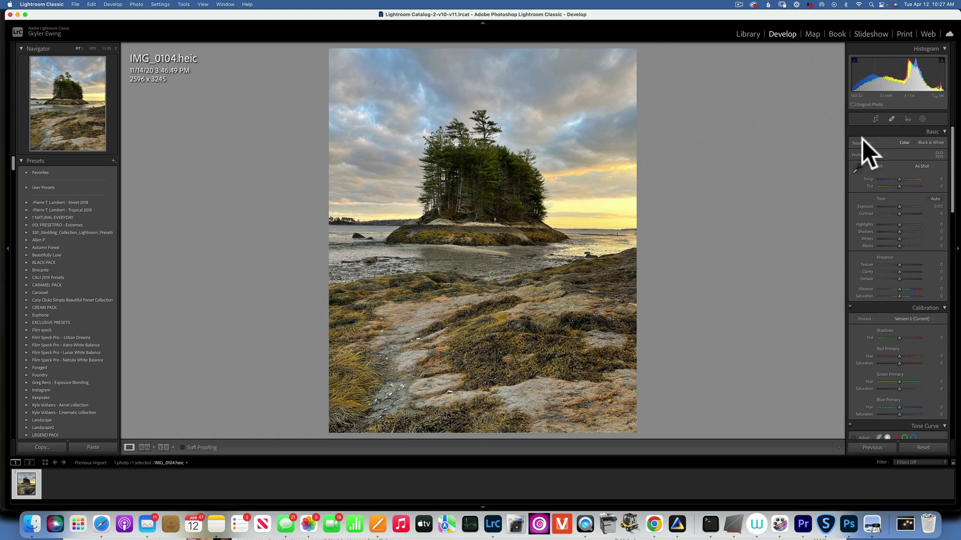
Mask the sky with Select Sky and set its contrast to about 58, highlights to about -40 and exposure to about -0.38.
click(922, 118)
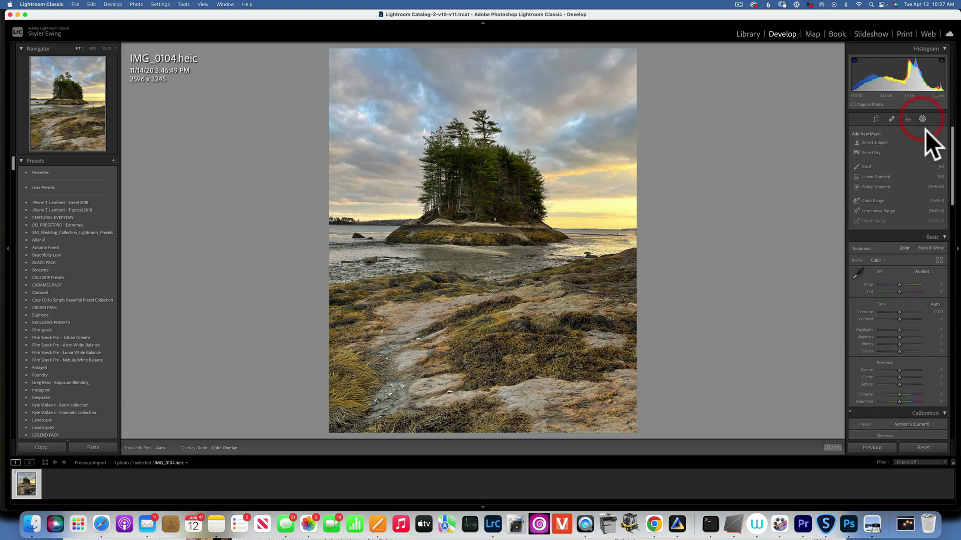
click(873, 153)
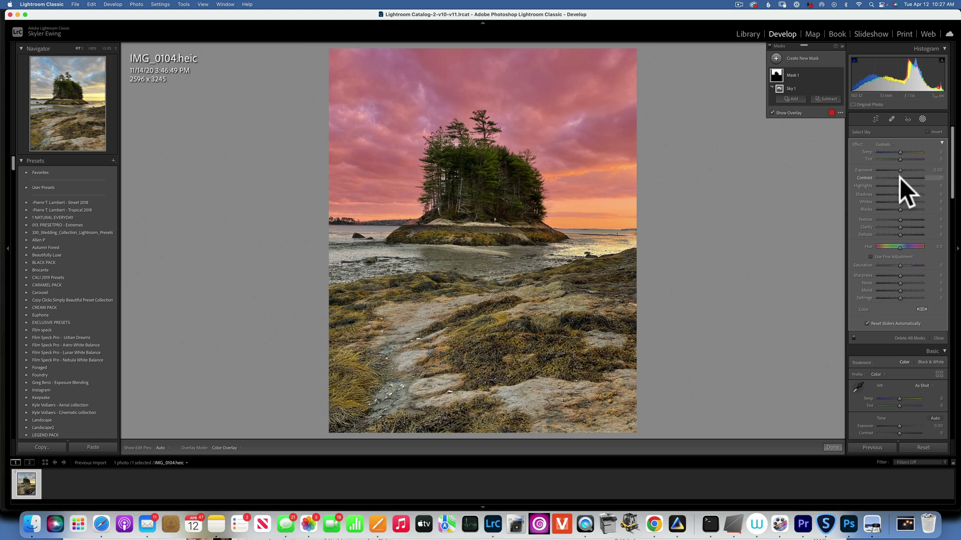
mouse_move(899, 178)
mouse_down()
mouse_move(913, 179)
mouse_move(896, 170)
mouse_move(890, 185)
mouse_up()
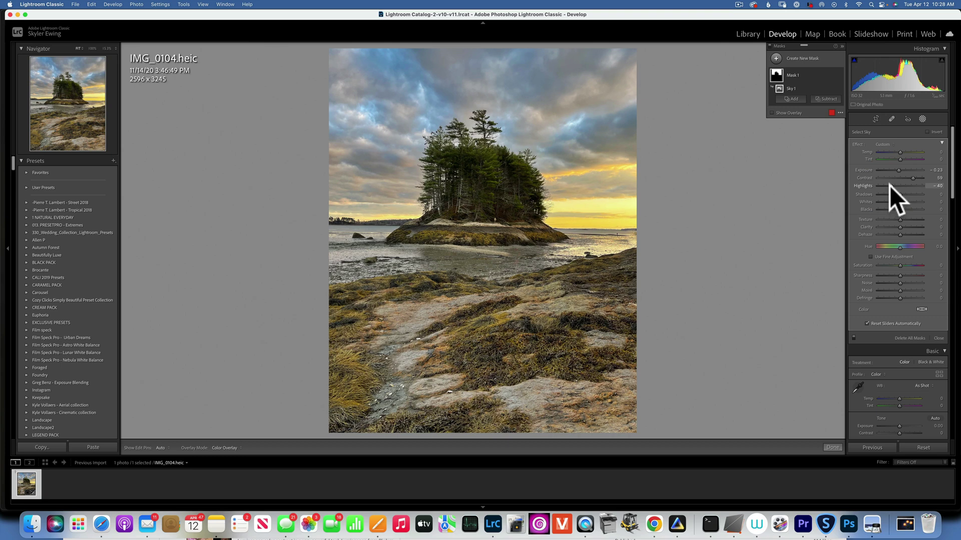
drag(899, 170, 899, 170)
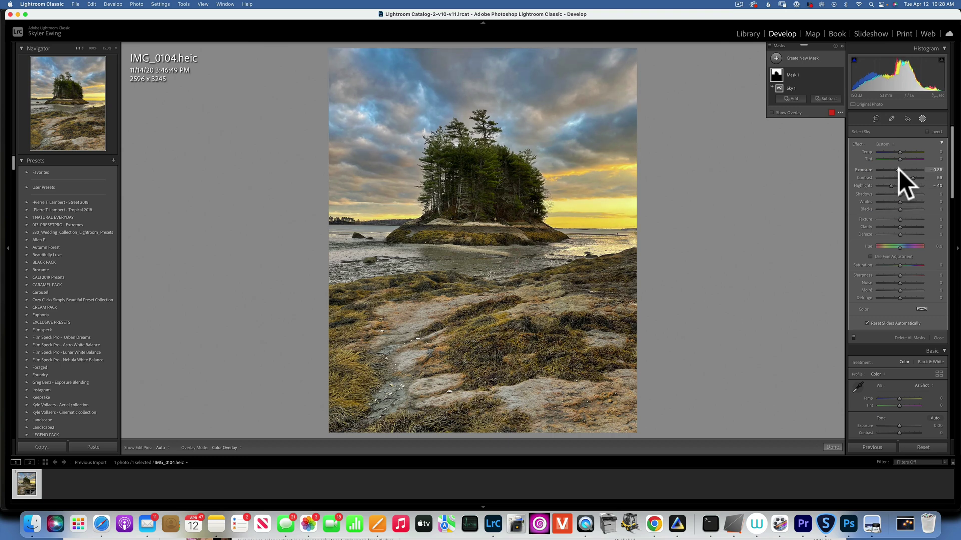
click(899, 170)
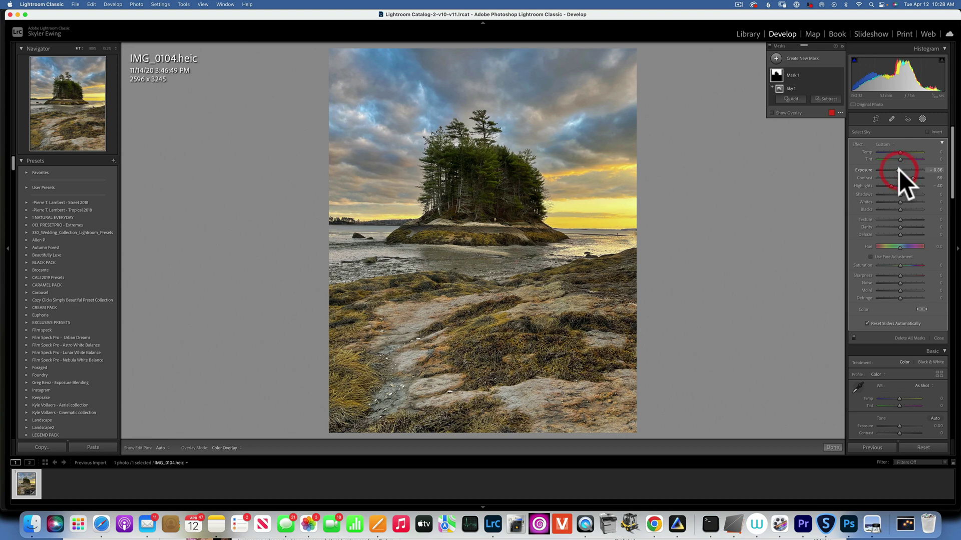
click(923, 119)
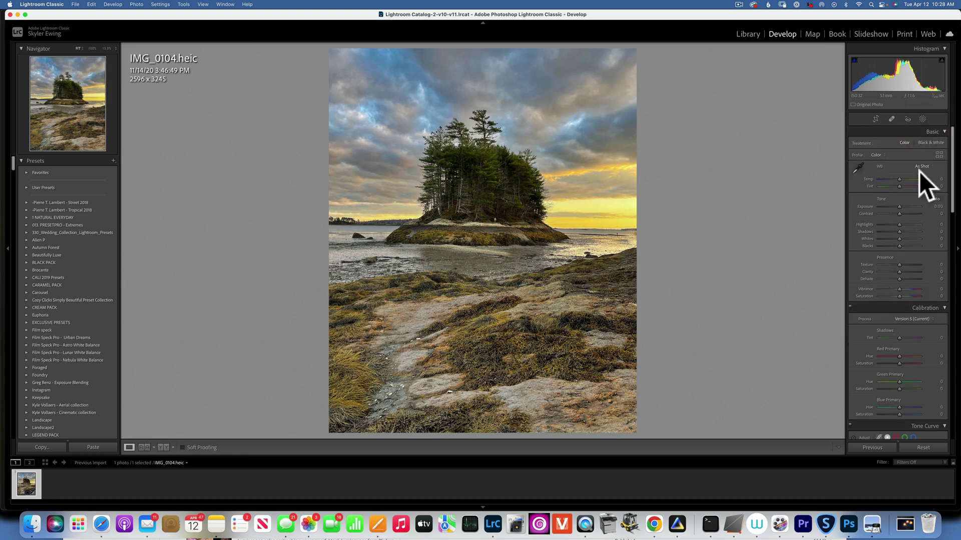
Set the photo's basic tone to contrast +17, highlights -10, shadows +39, whites +26 and blacks -30.
scroll(900, 238, down, 1)
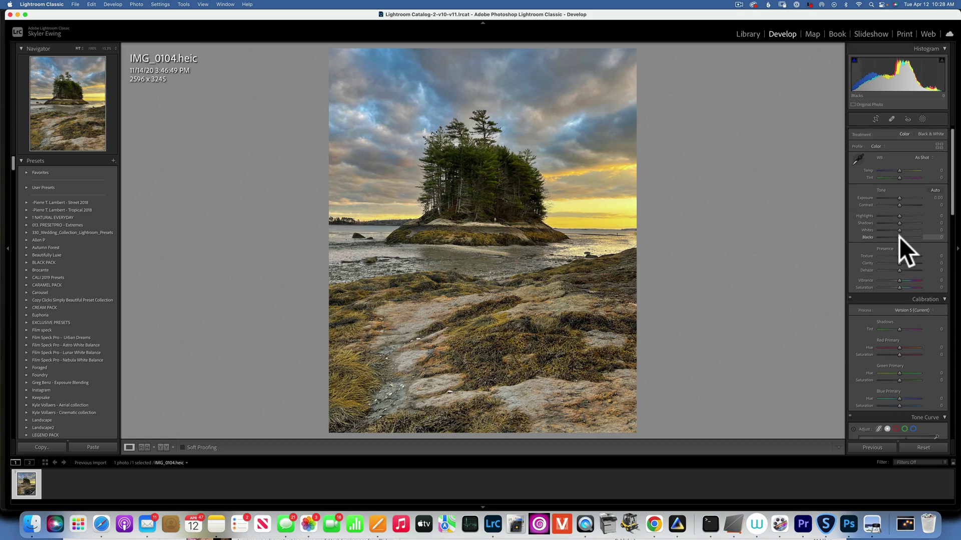
drag(901, 204, 891, 237)
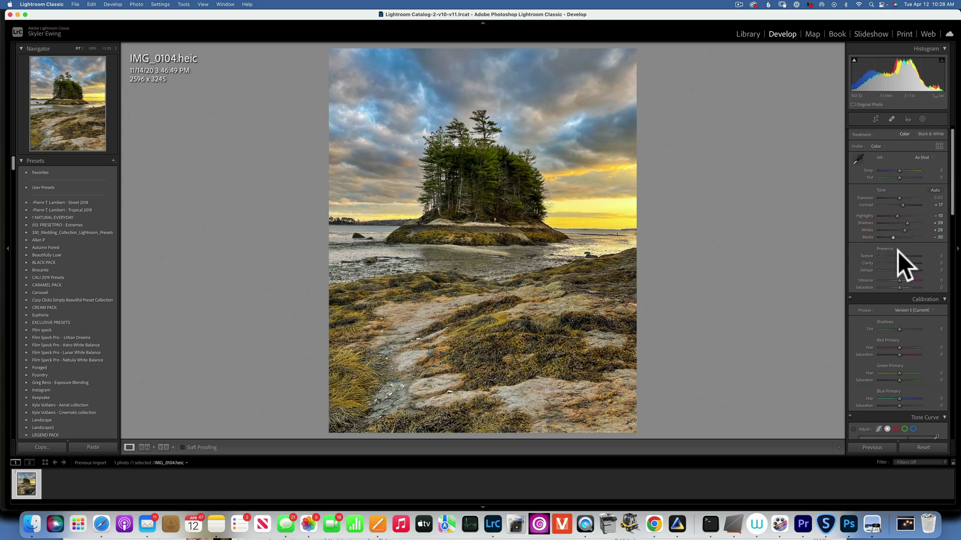
Set the photo's texture to +20, clarity to +15, vibrance to +28 and saturation to -7.
click(902, 256)
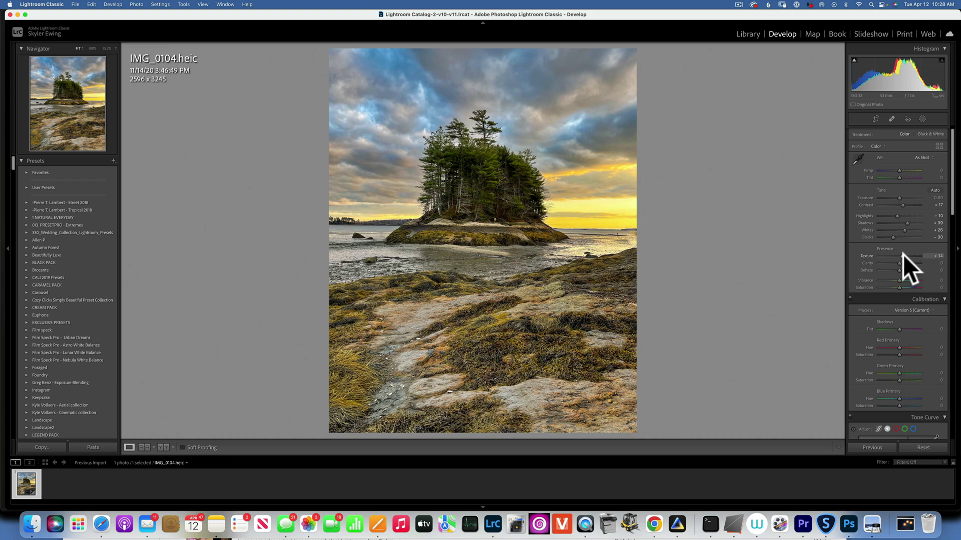
click(902, 256)
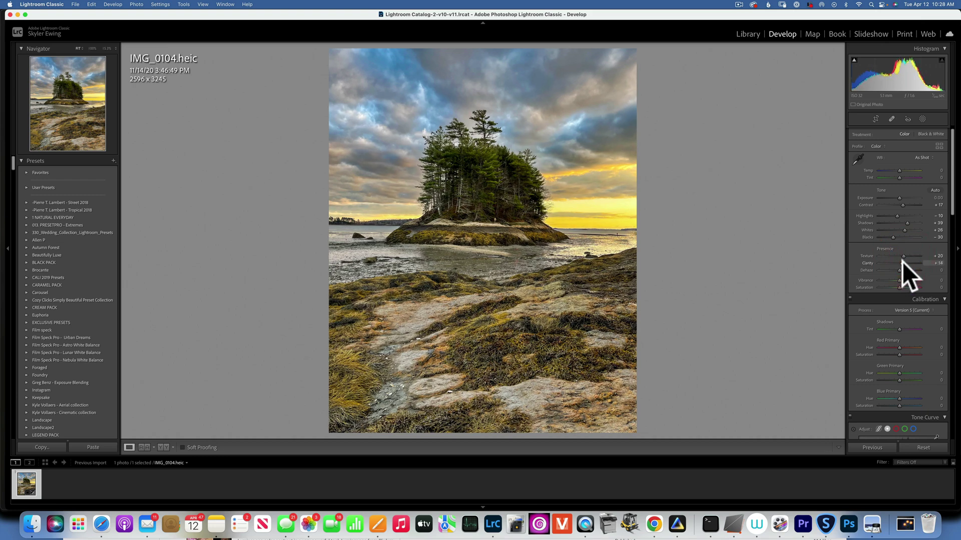
click(903, 262)
click(905, 281)
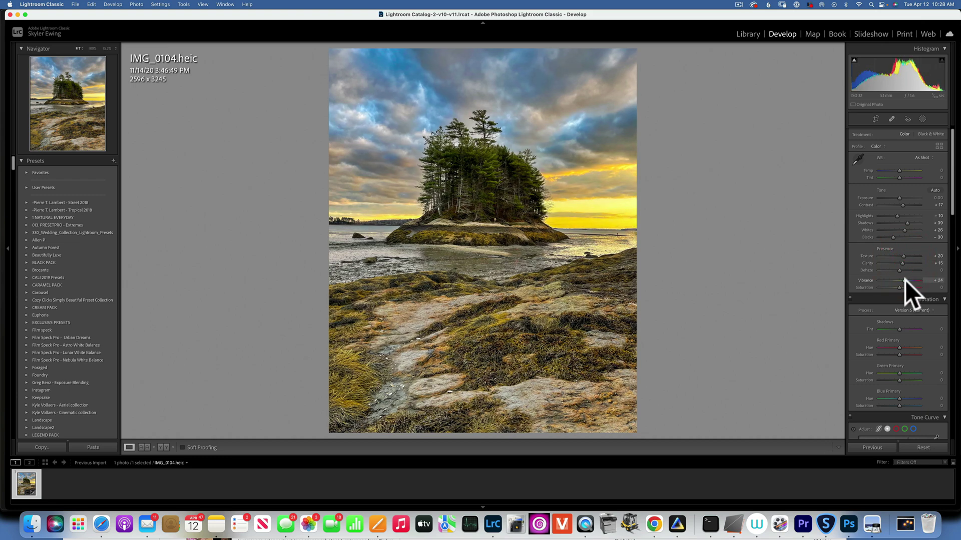
click(905, 281)
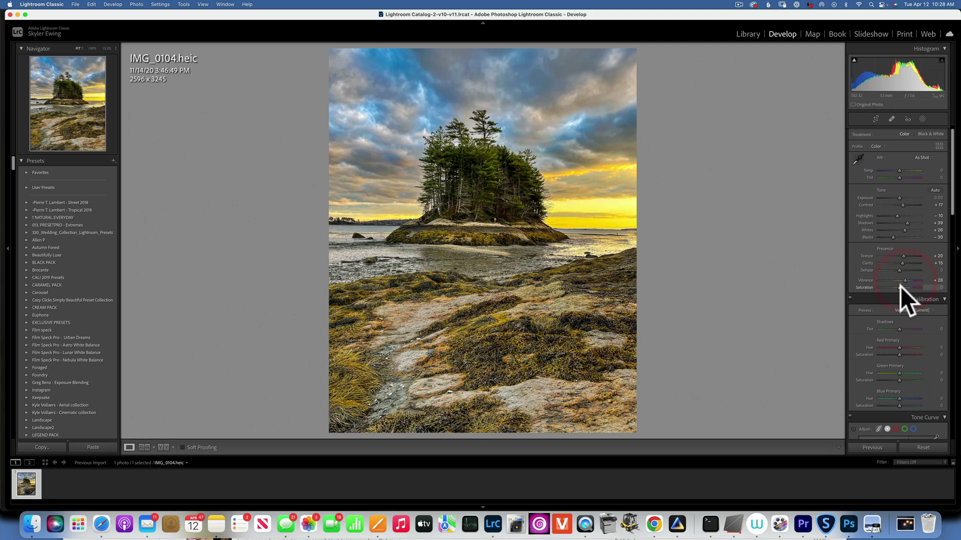
click(899, 288)
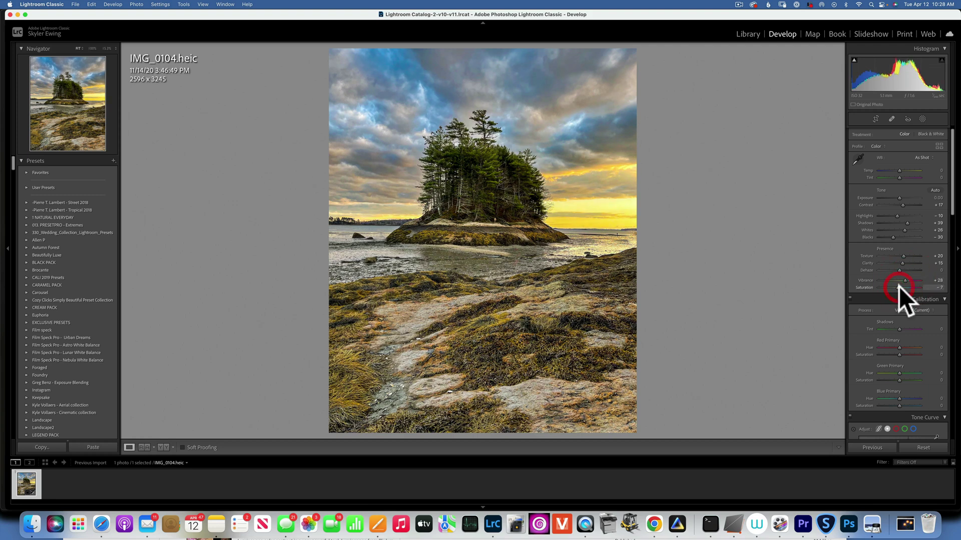
Raise the Blue Primary saturation in Calibration to about +54.
scroll(899, 286, down, 5)
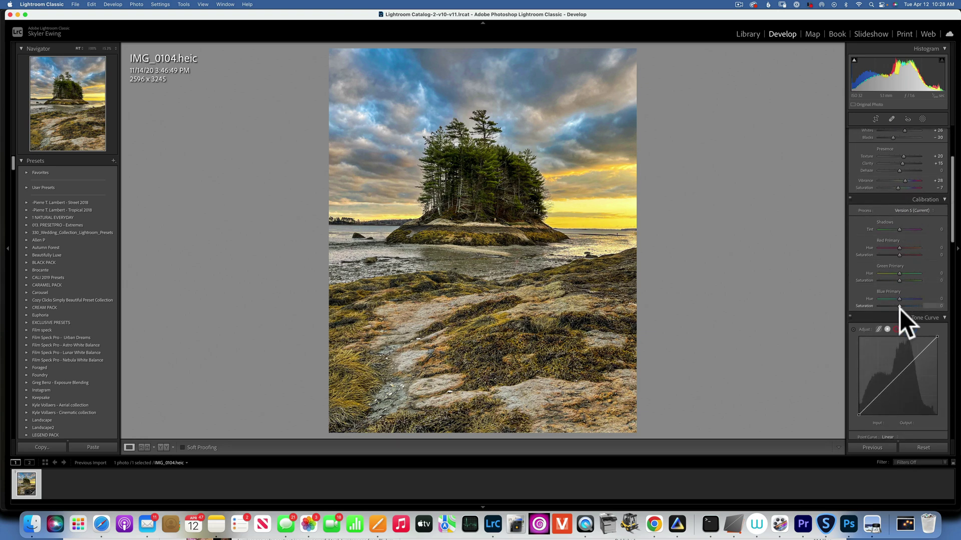
mouse_move(900, 307)
mouse_down()
mouse_move(925, 311)
mouse_move(889, 306)
mouse_move(912, 309)
mouse_up()
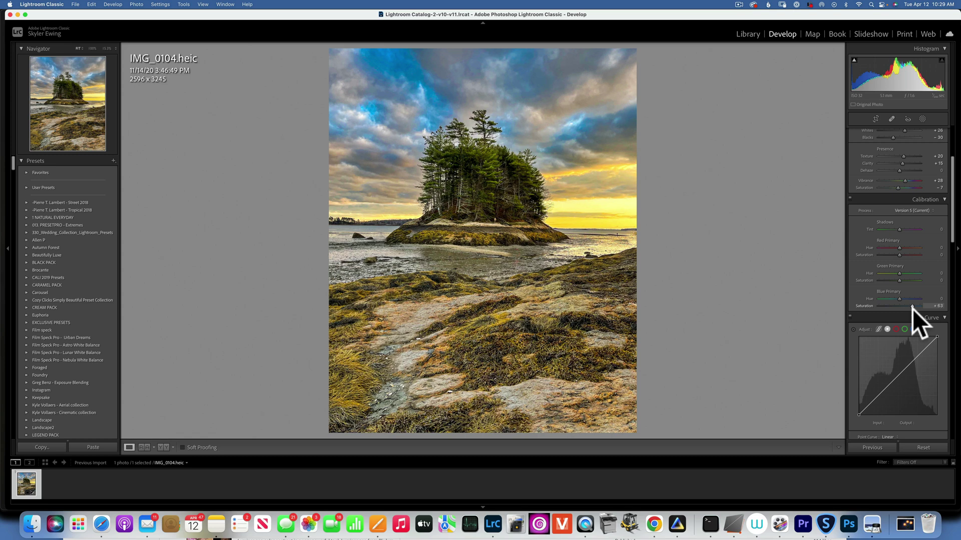
drag(911, 308, 911, 308)
Reduce the blues in HSL to a saturation of about -61 and a luminance of about -35.
scroll(903, 230, down, 10)
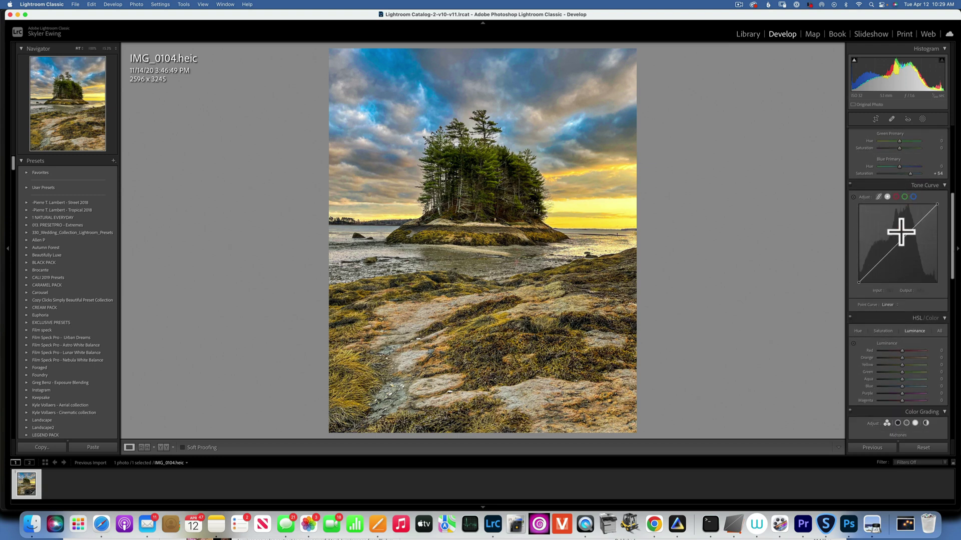
click(886, 231)
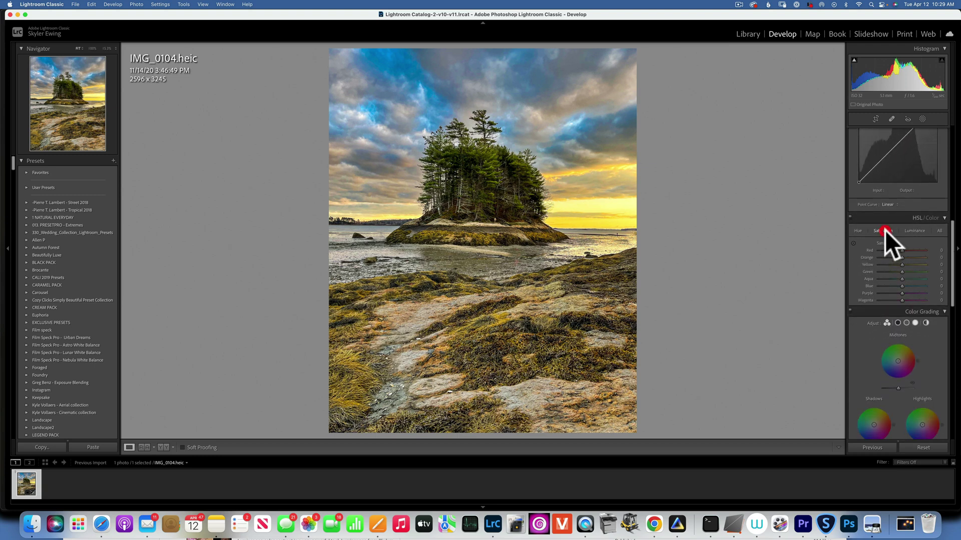
drag(901, 286, 887, 284)
click(886, 285)
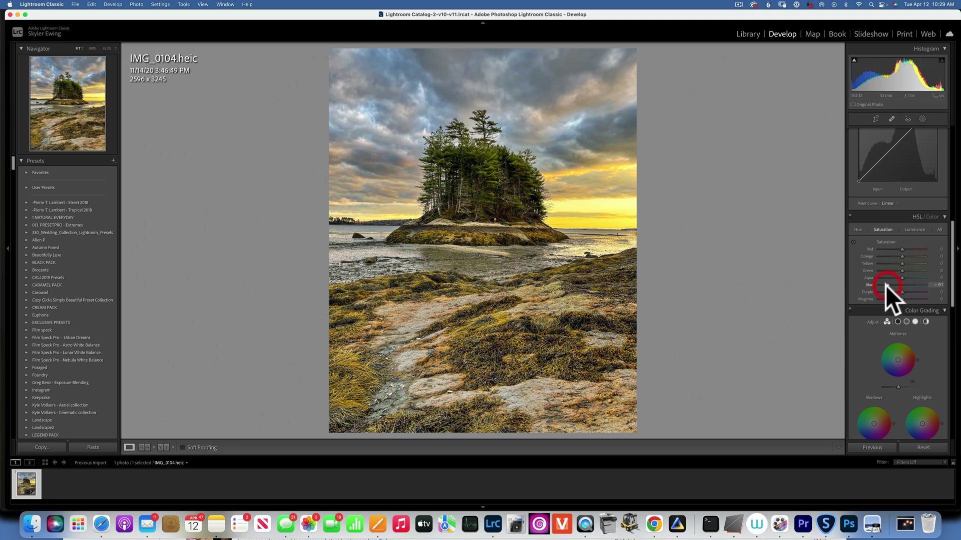
click(916, 229)
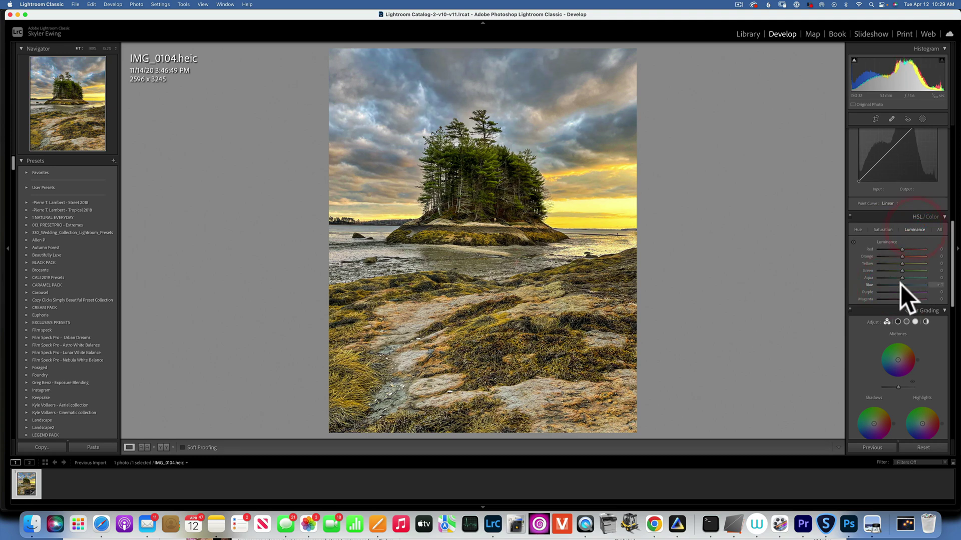
drag(900, 285, 893, 284)
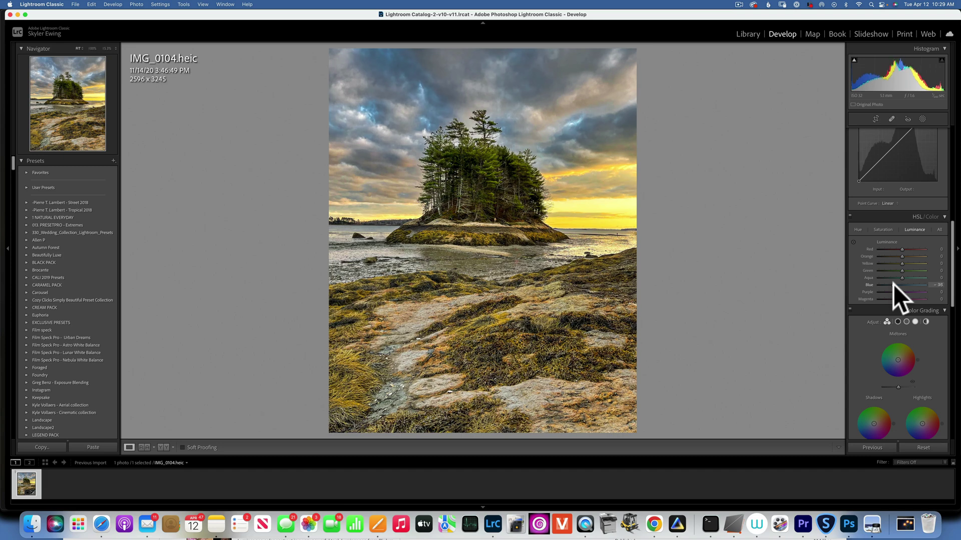
click(893, 284)
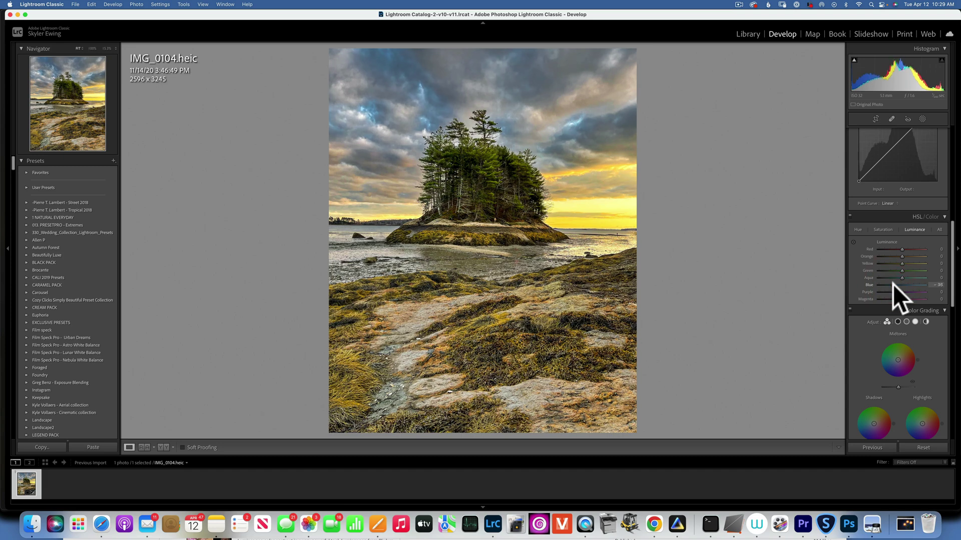
Shift the HSL hue of the oranges to about -1 and of the yellows to about -14.
click(857, 230)
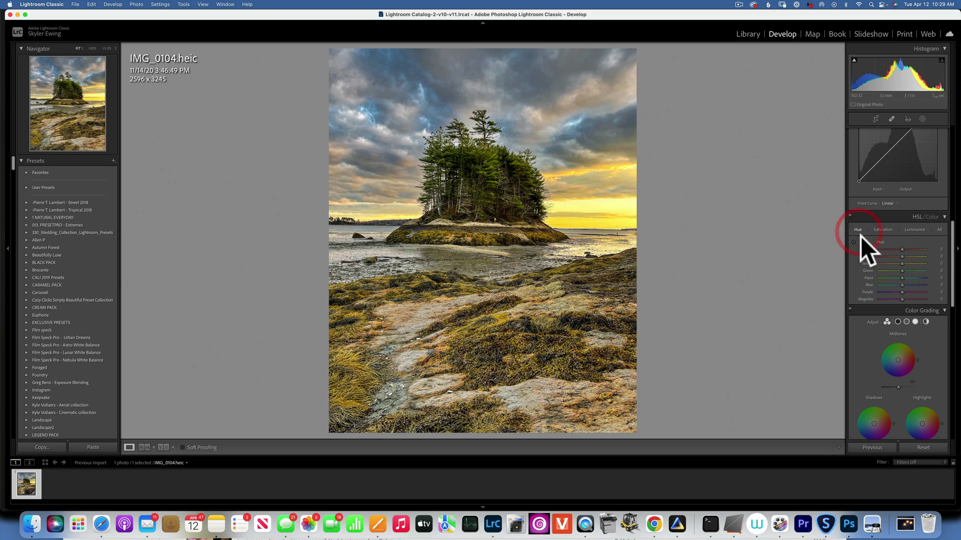
drag(902, 263, 899, 255)
click(898, 262)
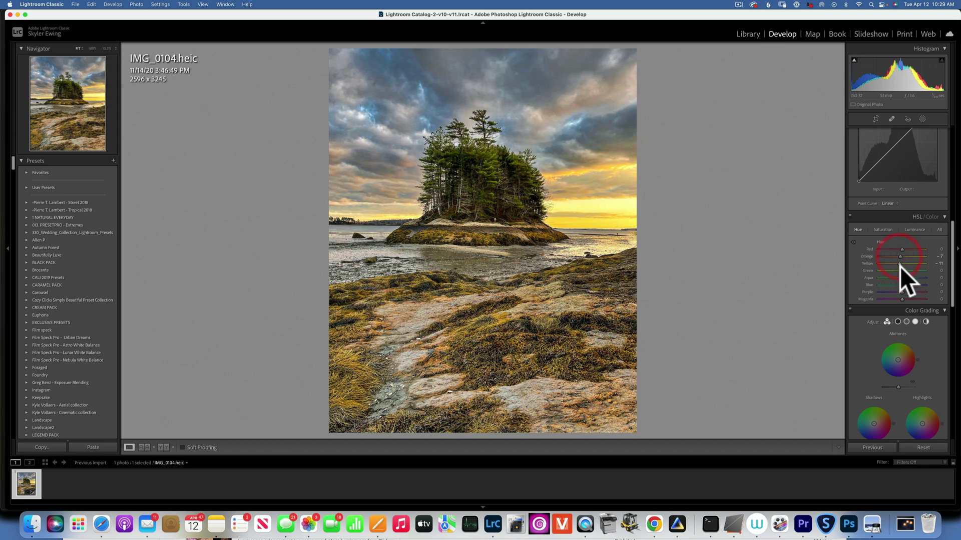
mouse_move(899, 264)
mouse_down()
mouse_move(903, 254)
mouse_move(899, 261)
mouse_up()
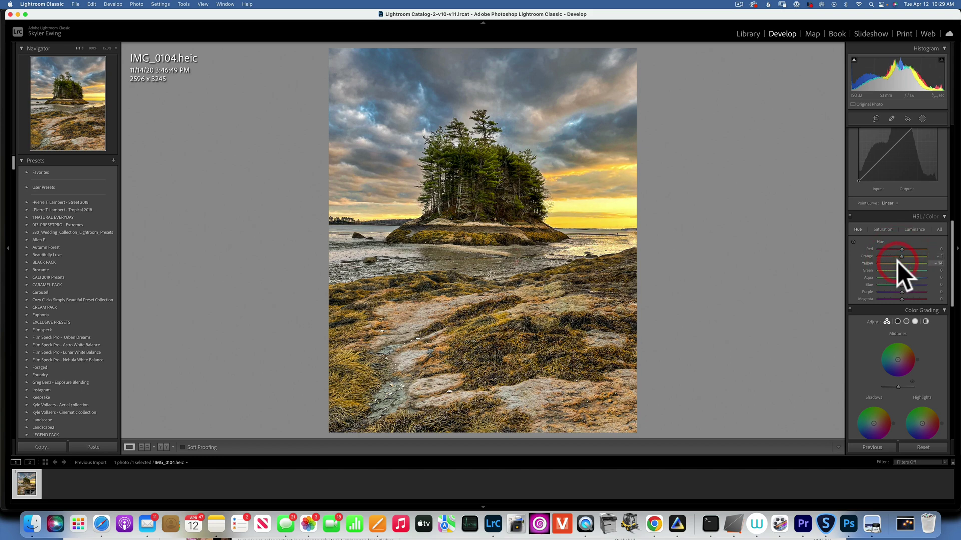
Tint the highlights yellow in Color Grading with a hue of 52 and a saturation of about 28.
scroll(911, 301, down, 5)
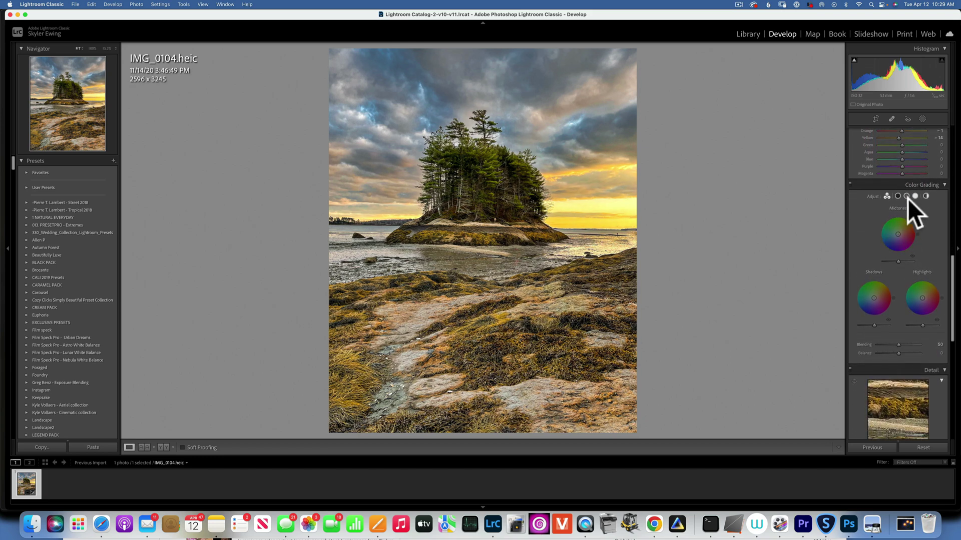
click(915, 196)
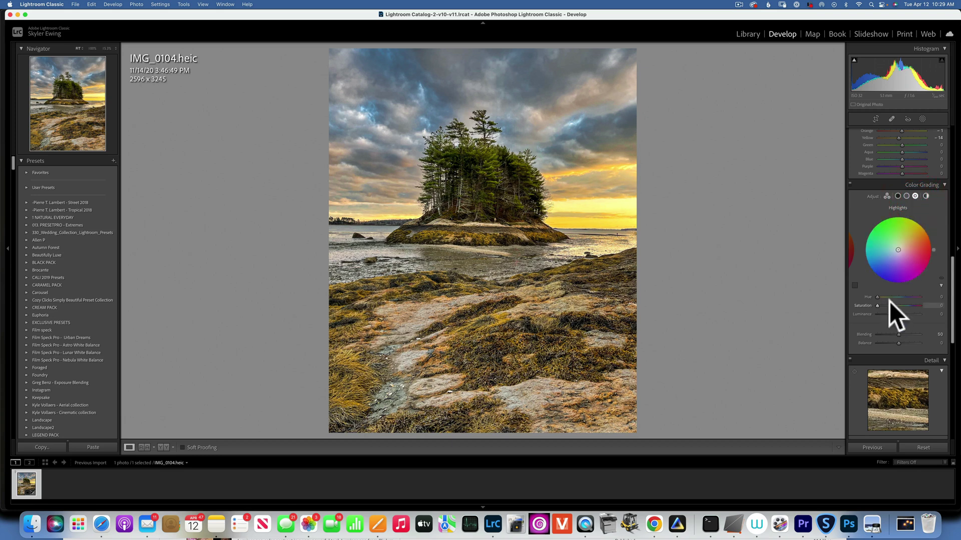
drag(855, 284, 800, 290)
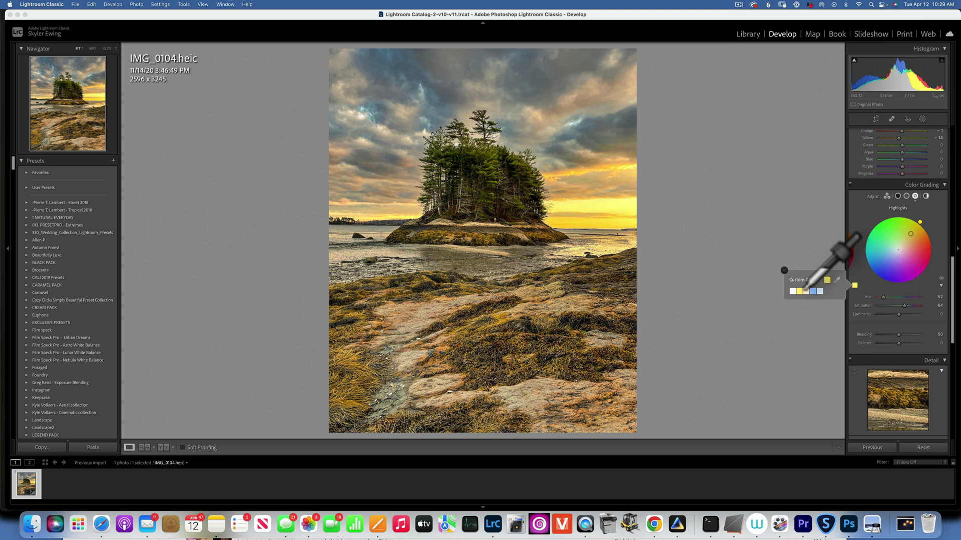
drag(904, 304, 890, 305)
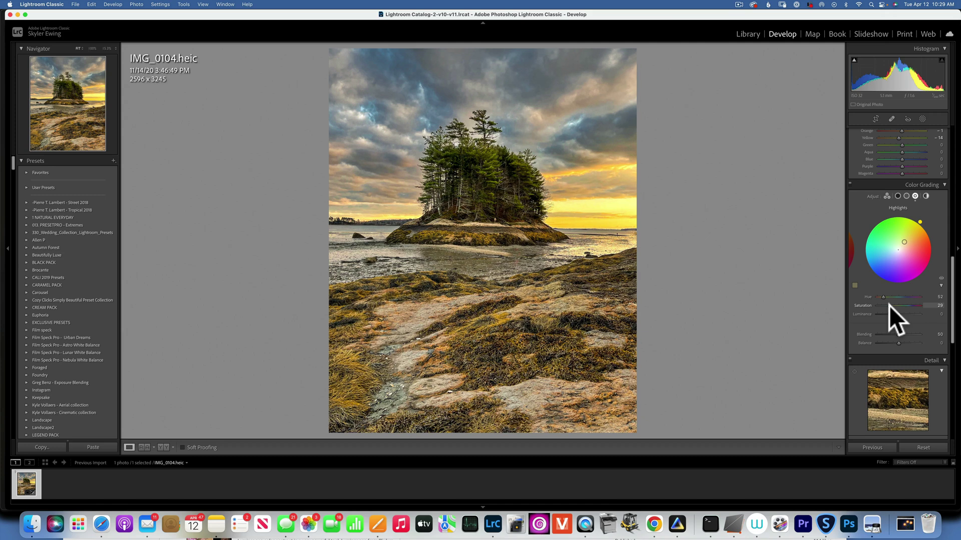
drag(890, 305, 889, 306)
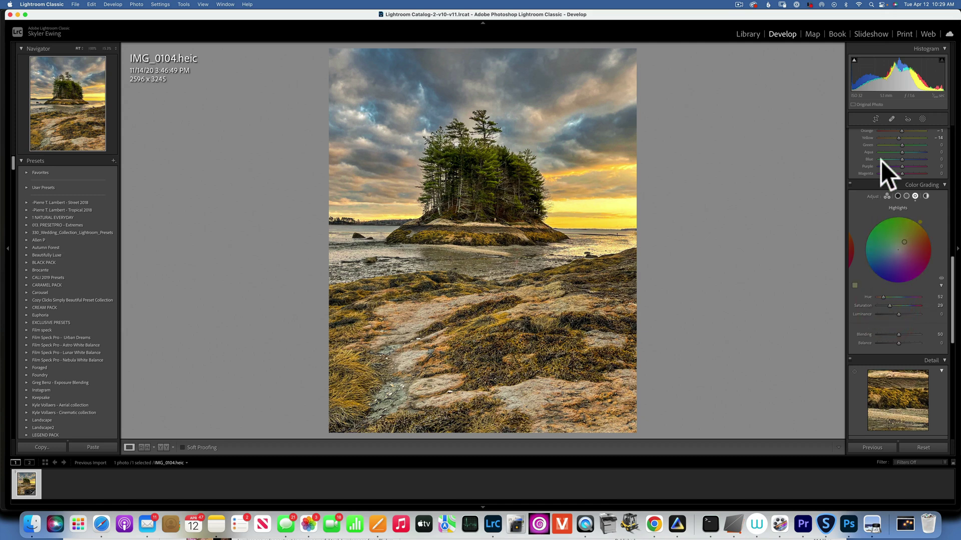
Shift the greens in HSL to a hue of about +20 and lower their luminance.
scroll(886, 149, up, 3)
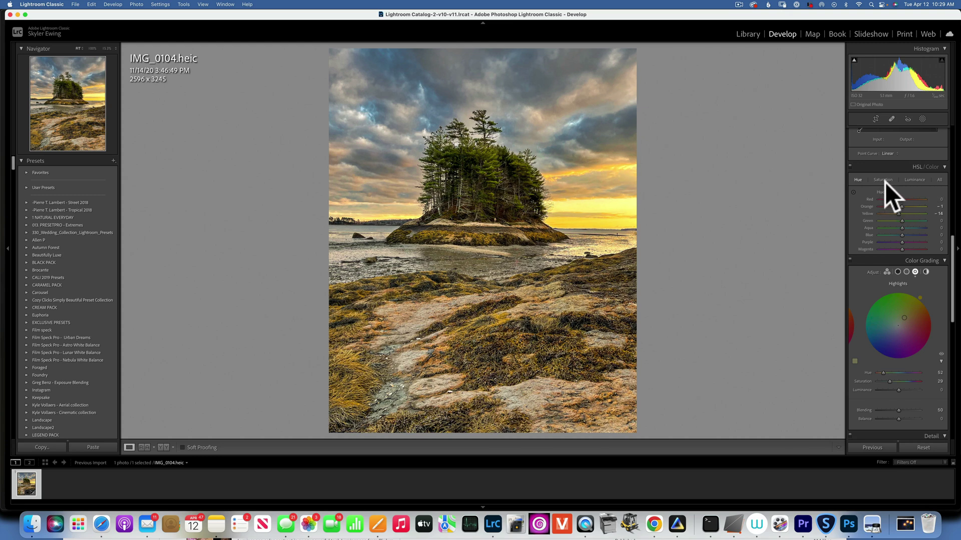
click(858, 179)
drag(903, 221, 909, 221)
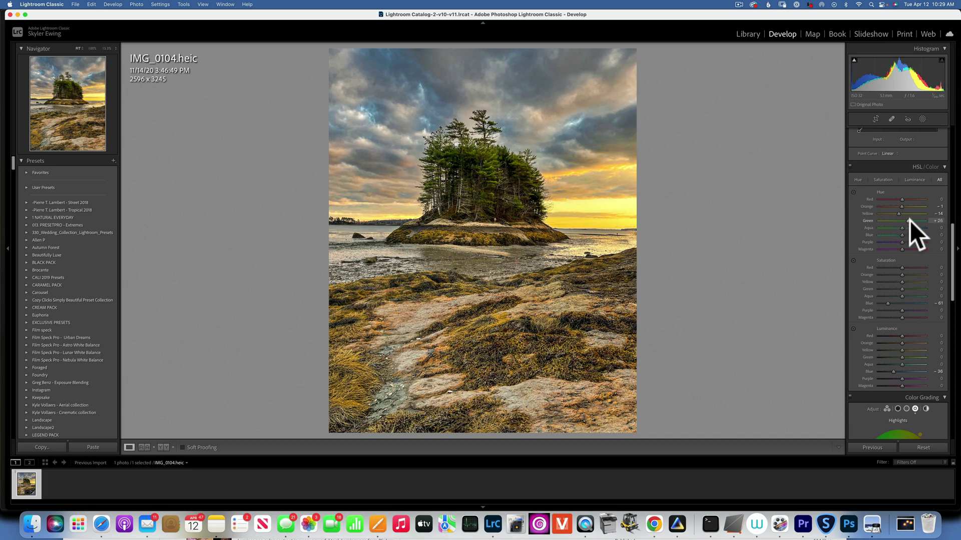
click(882, 179)
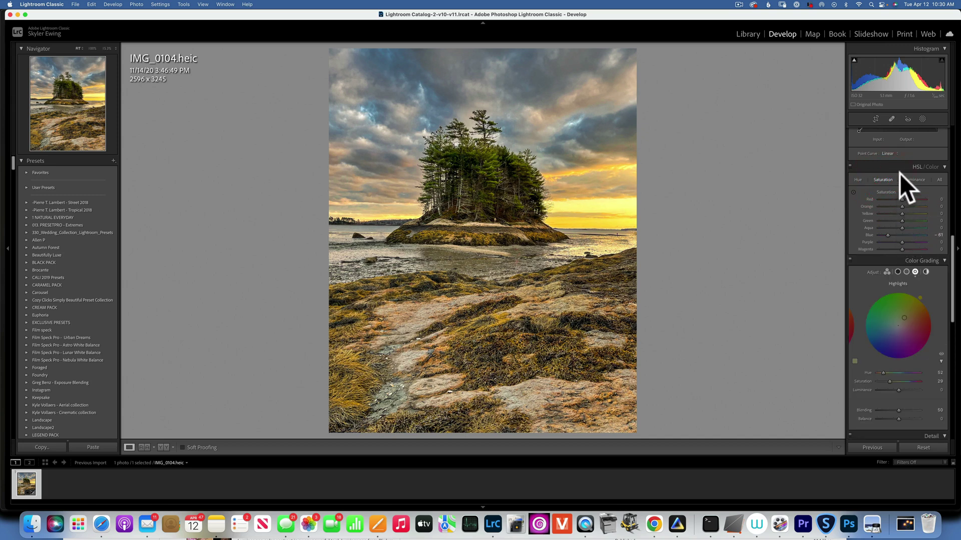
click(914, 179)
drag(902, 221, 891, 221)
Create a Select Sky mask, invert it to cover the foreground, and lower its blacks to about -24.
click(923, 119)
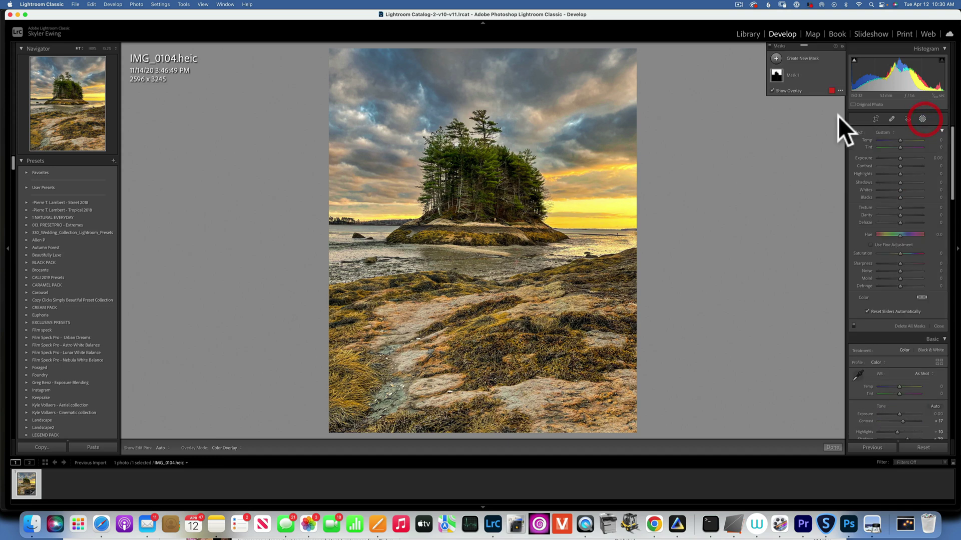
click(776, 58)
click(819, 83)
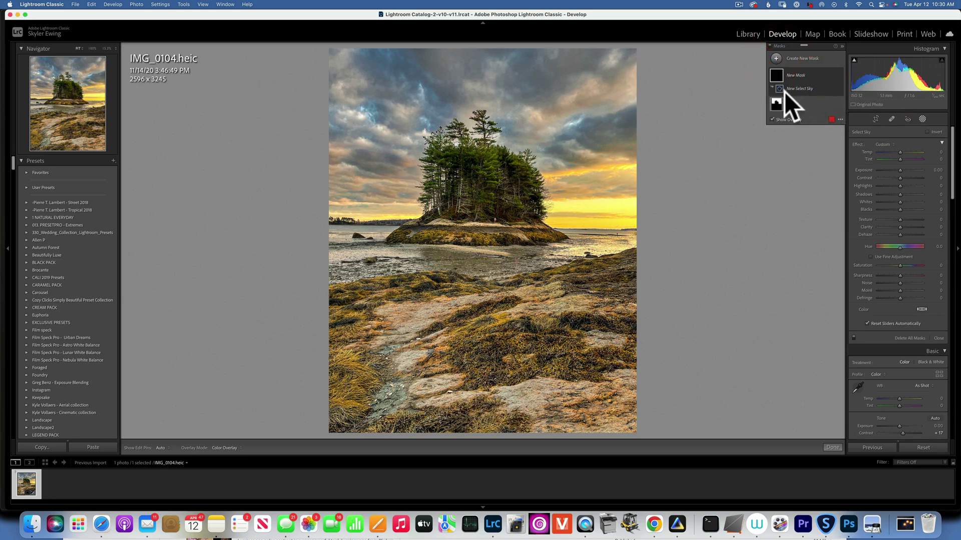
click(830, 88)
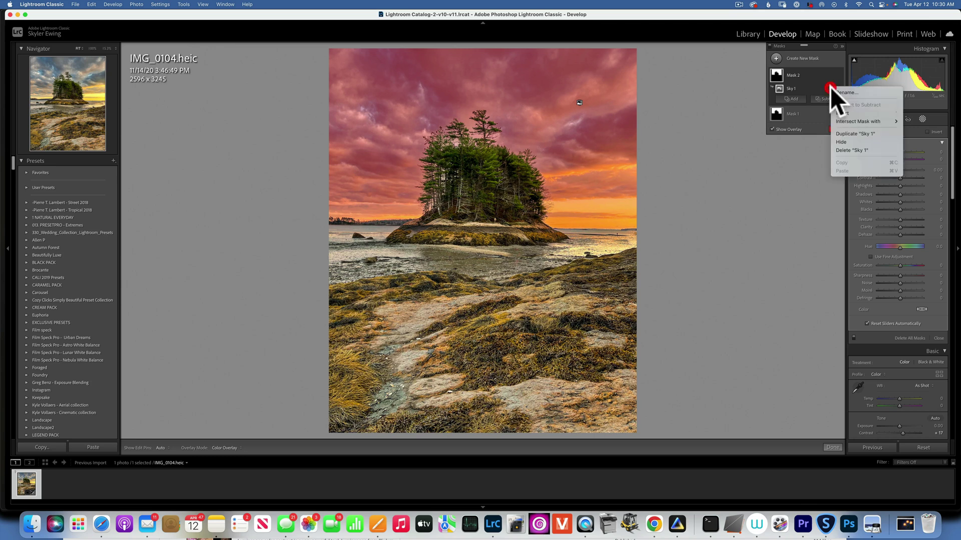
click(843, 113)
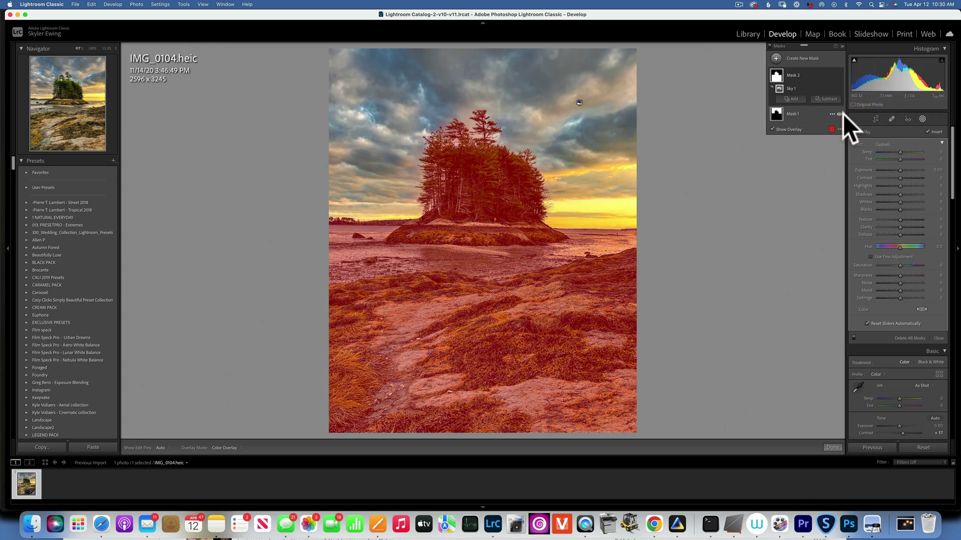
drag(900, 210, 895, 209)
click(895, 209)
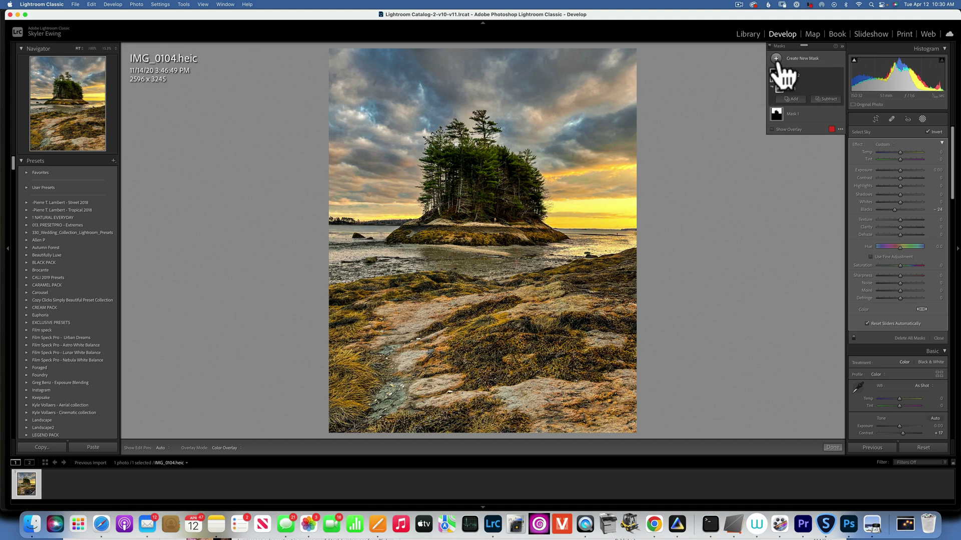
Add a large radial gradient mask centred just outside the photo's right edge, covering the sunset glow.
click(923, 119)
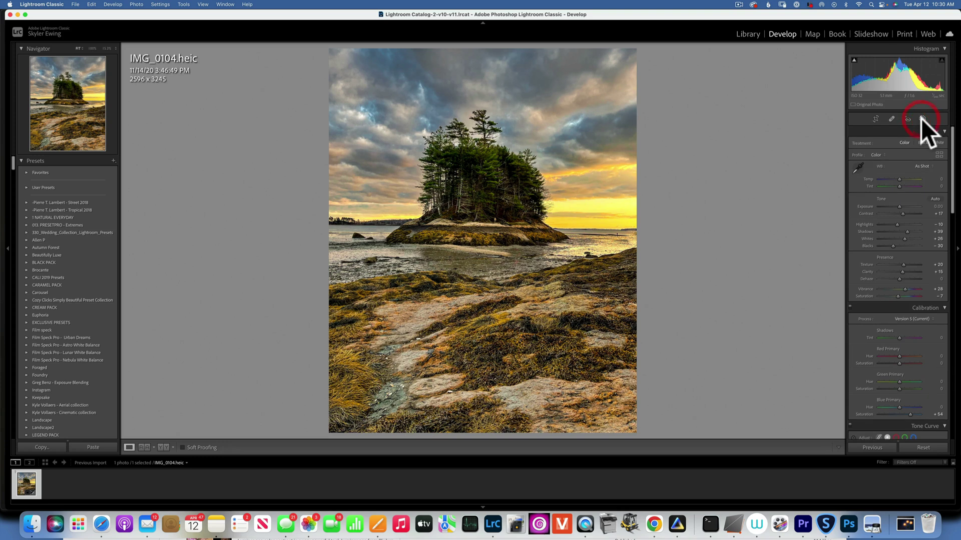
click(776, 58)
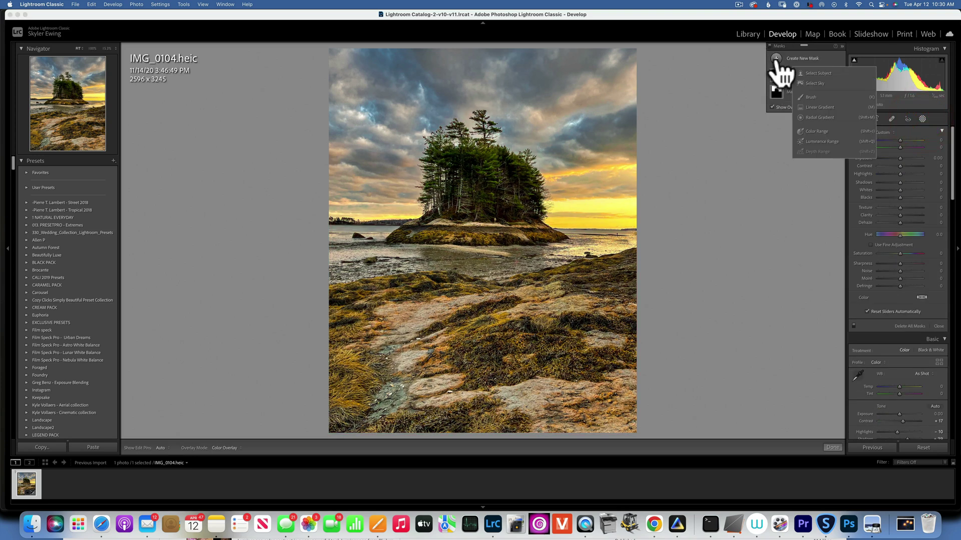
click(828, 117)
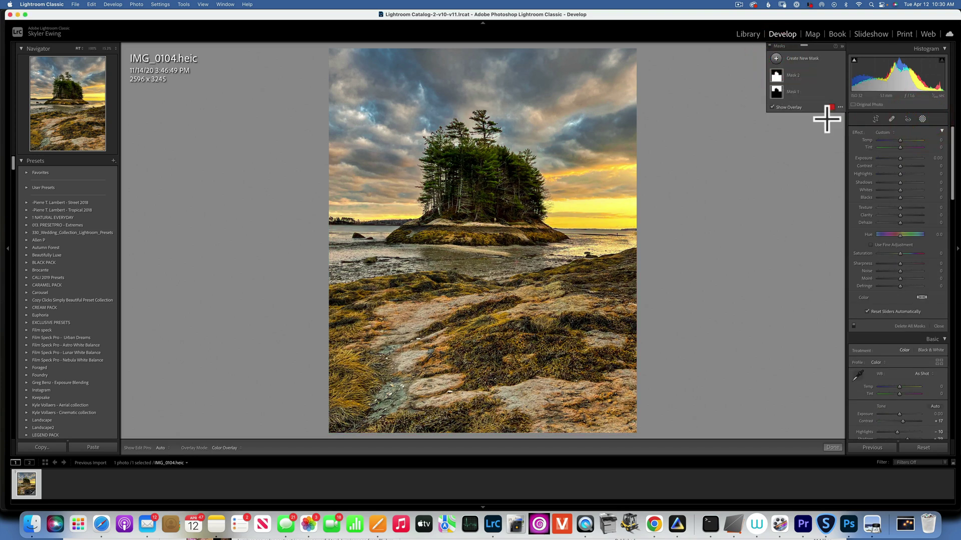
drag(634, 185, 834, 304)
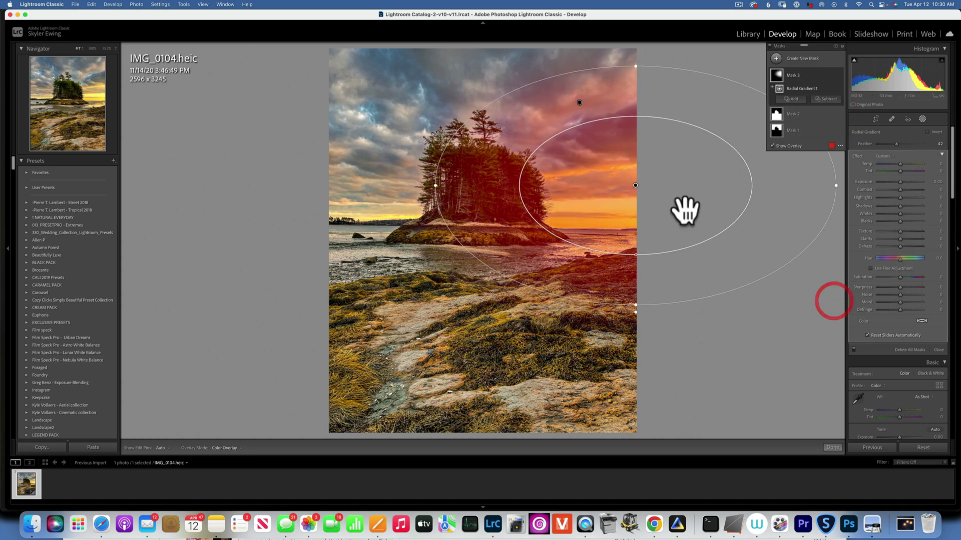
drag(686, 208, 719, 239)
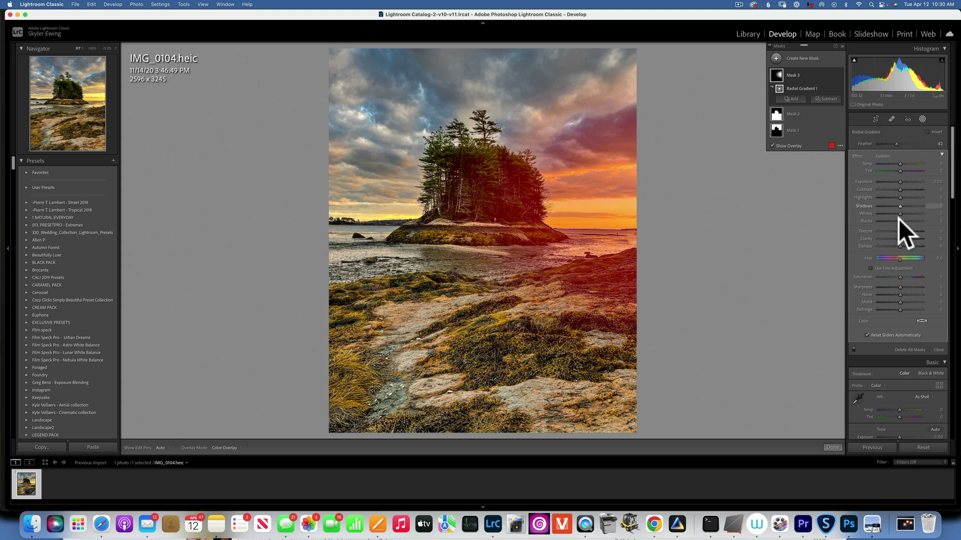
Set the sunset mask's dehaze to about -50, temp 37, tint 16 and exposure 0.03, and move the gradient slightly toward the island.
drag(901, 247, 891, 245)
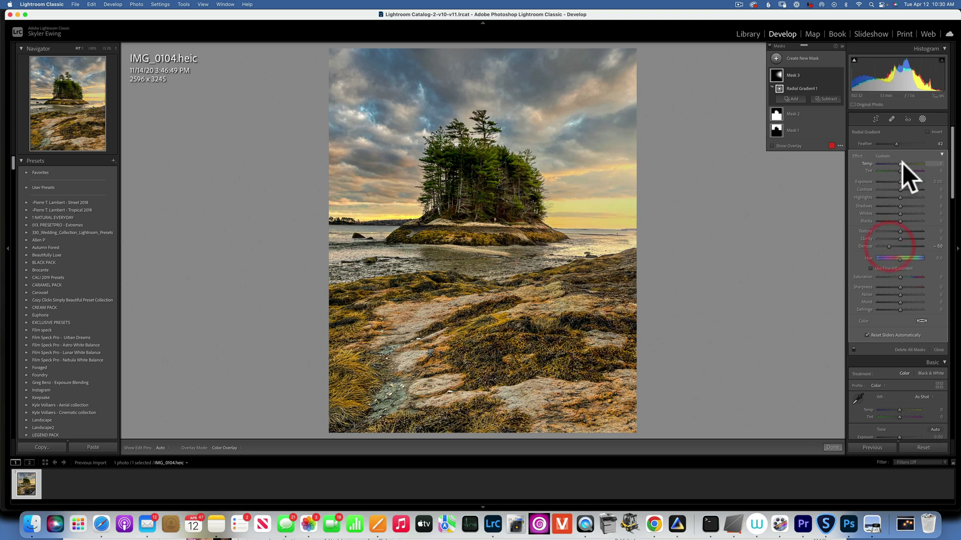
mouse_move(903, 164)
mouse_down()
mouse_move(919, 164)
mouse_move(909, 163)
mouse_move(901, 182)
mouse_move(902, 170)
mouse_up()
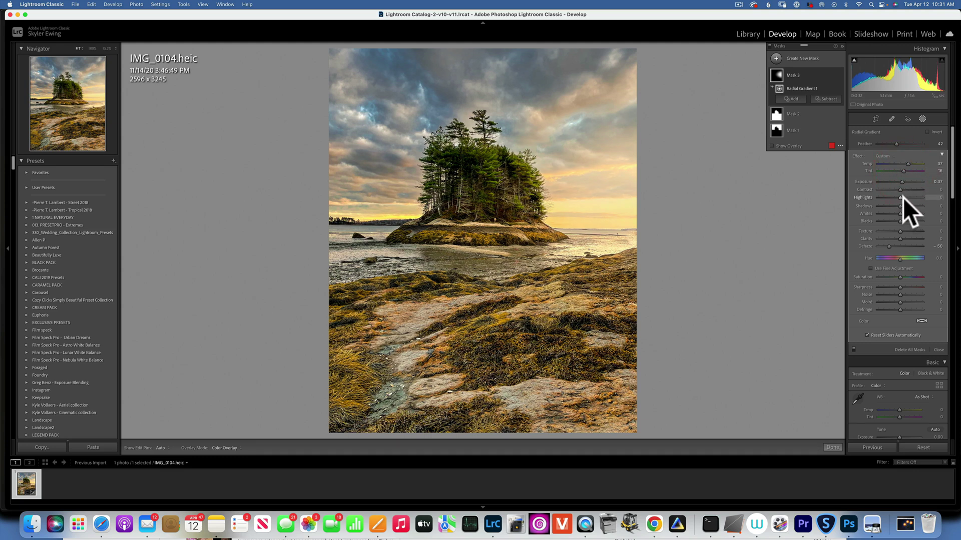
click(839, 74)
click(838, 73)
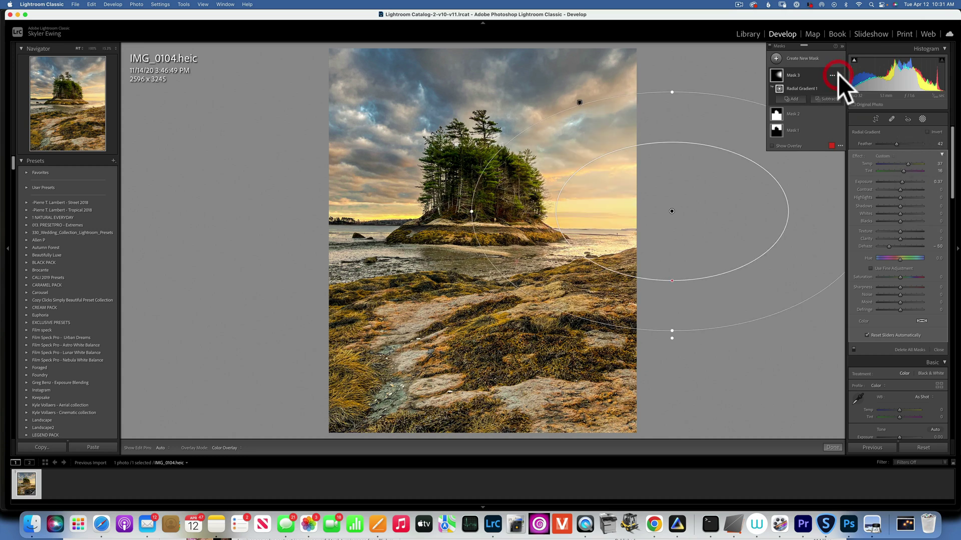
drag(901, 181, 899, 181)
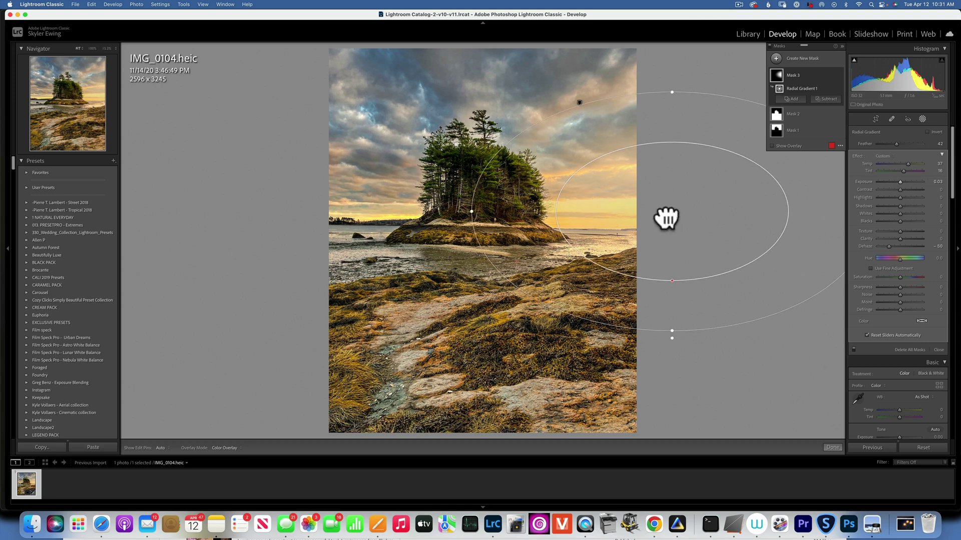
drag(668, 217, 645, 219)
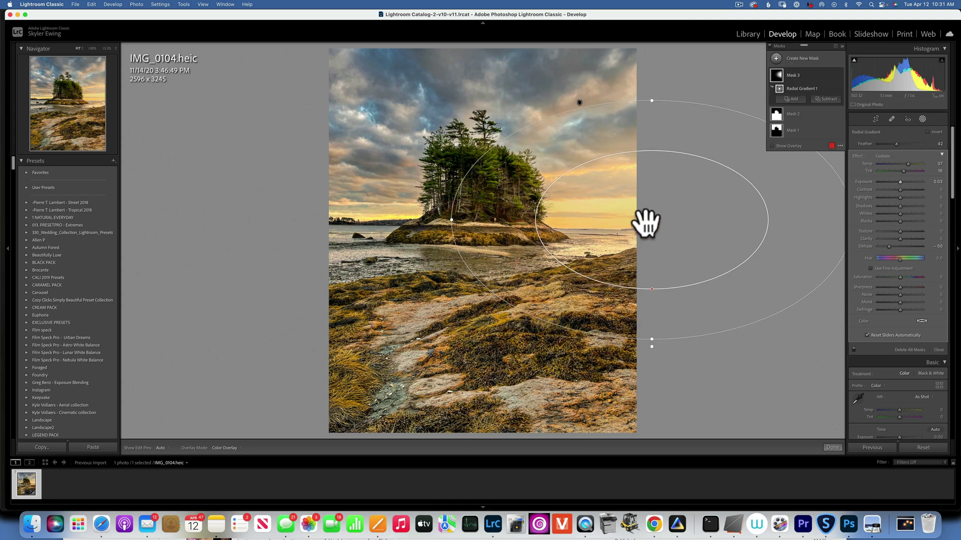
Add a radial gradient mask over the photo's upper-left corner with exposure about -0.38 and temp about -3.
click(776, 57)
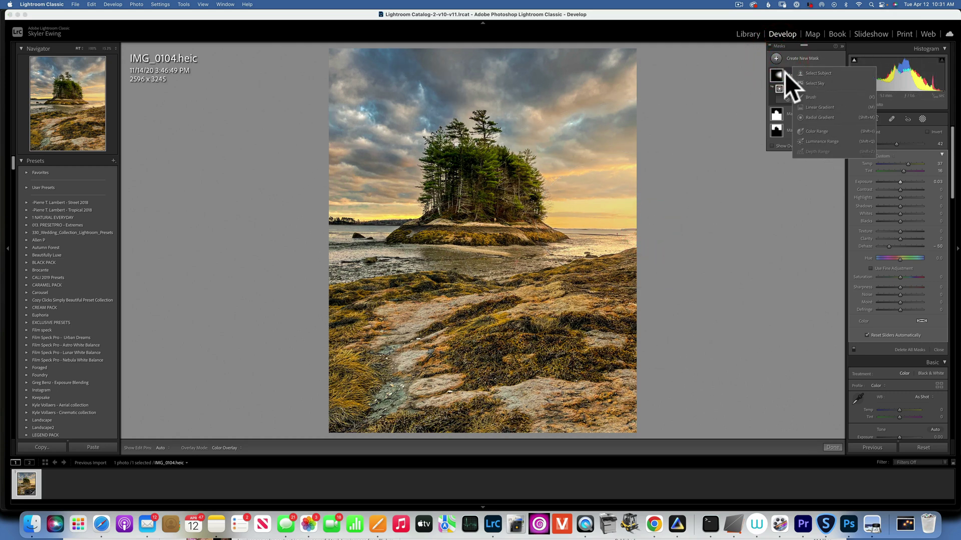
click(818, 118)
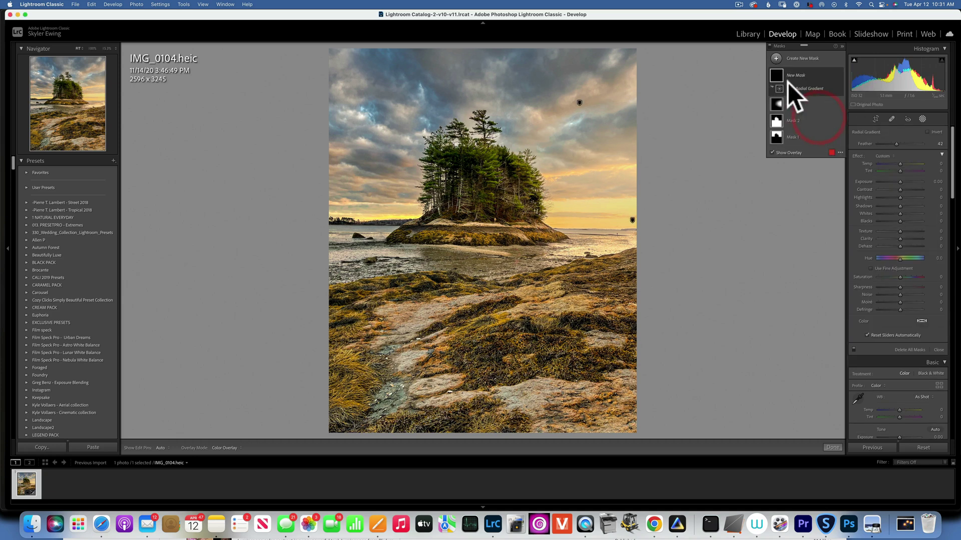
drag(304, 81, 497, 275)
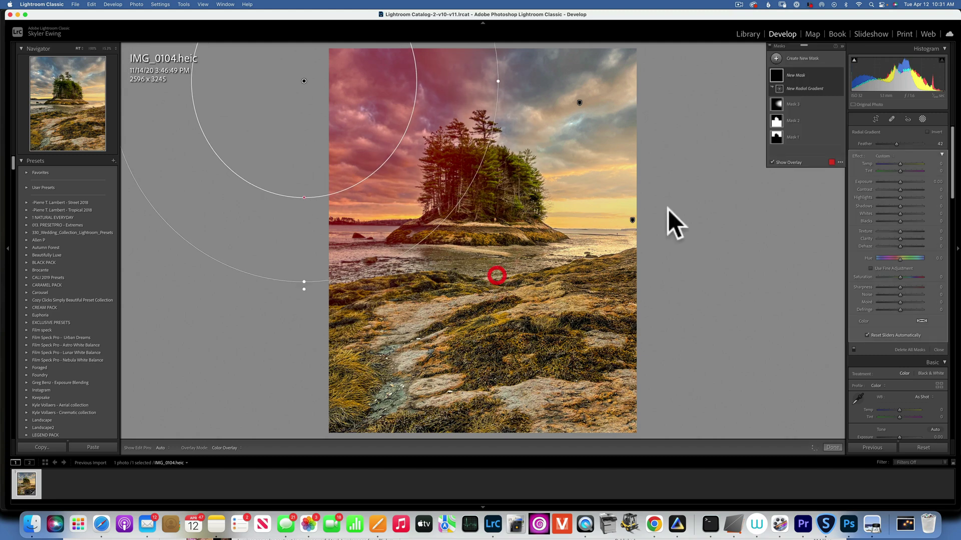
drag(902, 181, 899, 161)
click(899, 161)
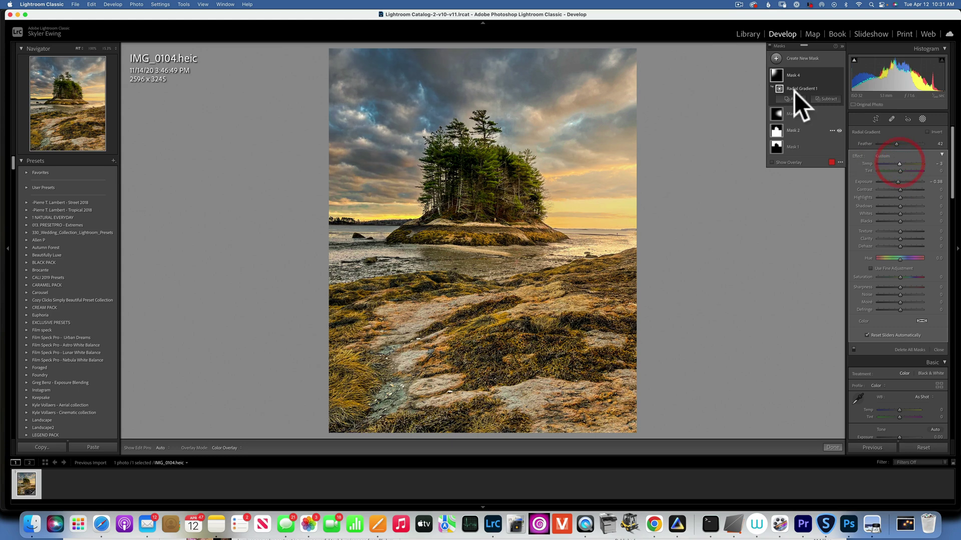
Add a radial gradient mask over the photo's lower-left corner and darken its exposure to about -0.45.
click(775, 58)
click(822, 116)
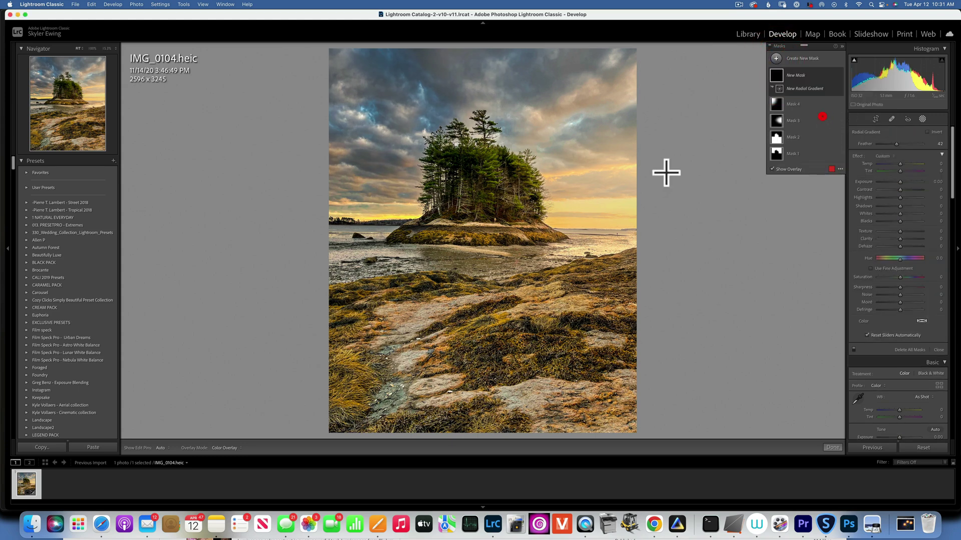
drag(316, 370, 430, 470)
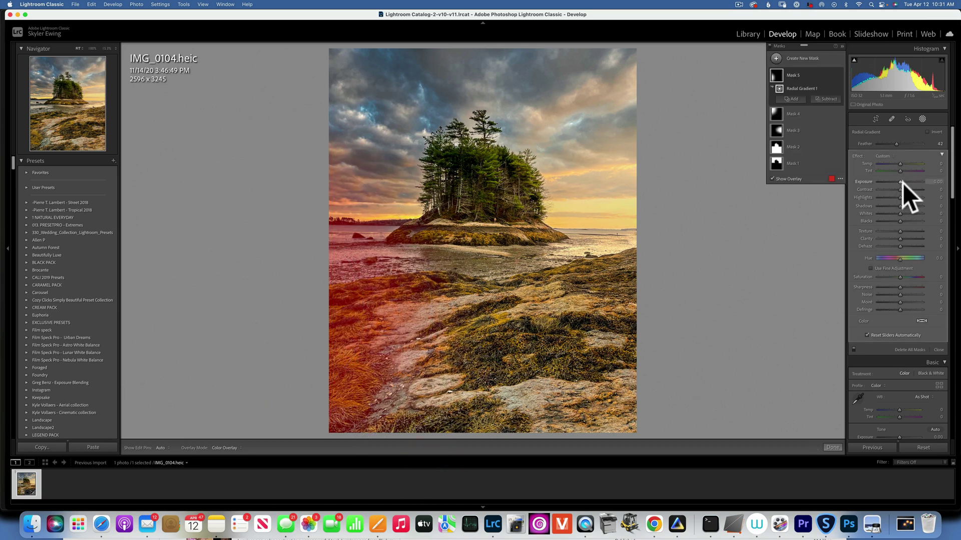
key(o)
drag(899, 182, 898, 181)
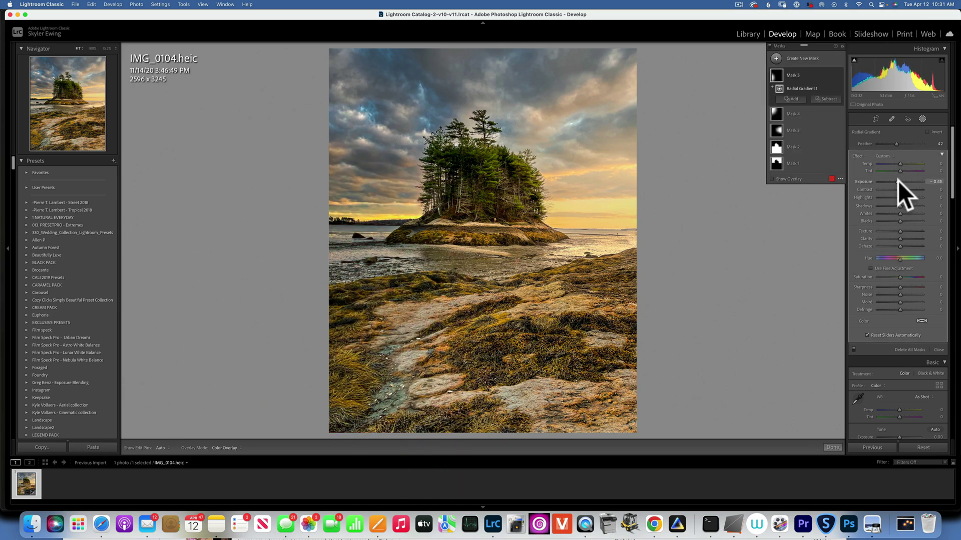
Add a large radial gradient mask centred just outside the photo's lower-right edge and darken its exposure to about -0.67.
click(776, 58)
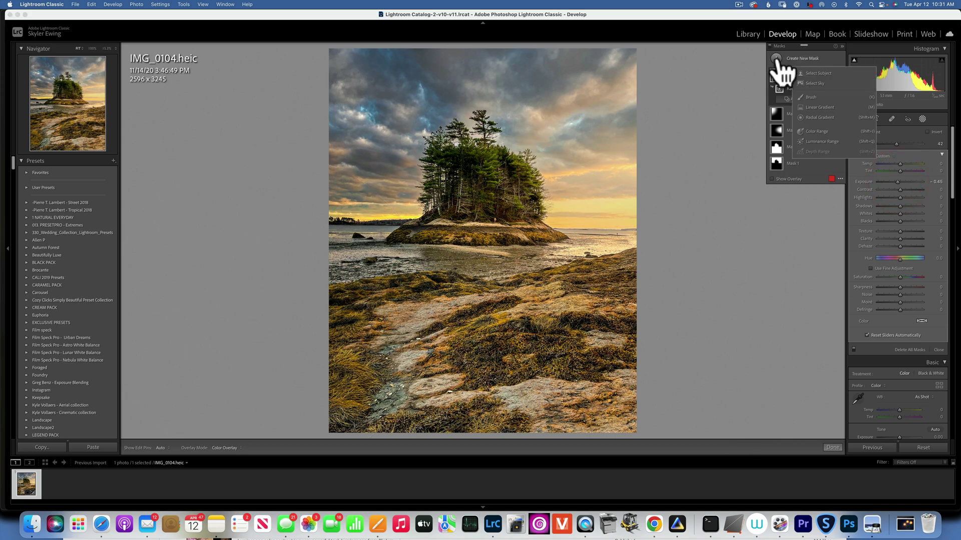
click(820, 117)
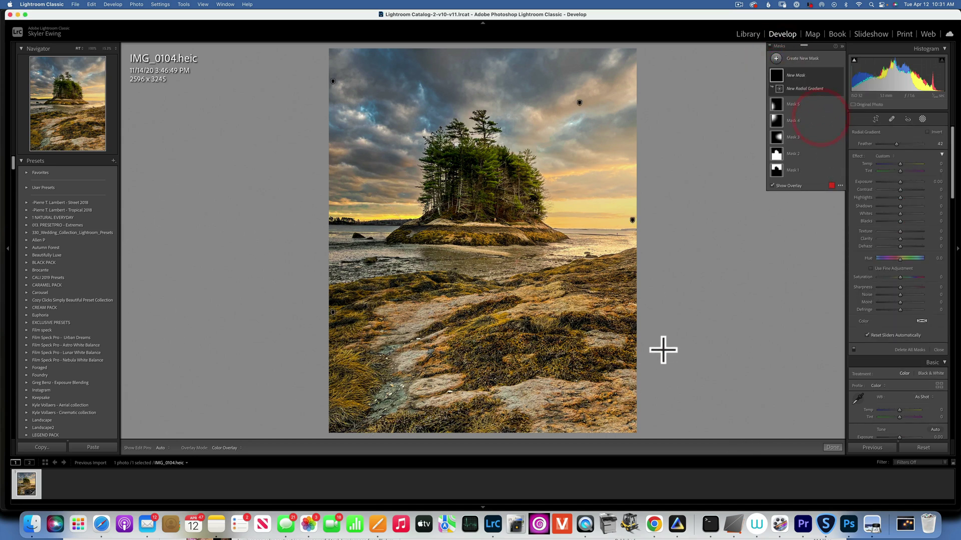
drag(663, 350, 854, 499)
click(899, 182)
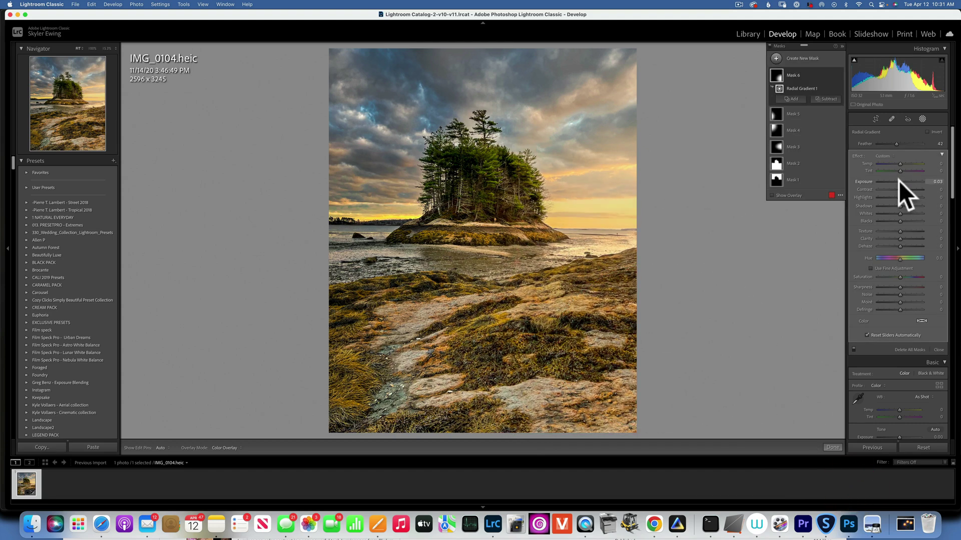
drag(899, 181, 896, 179)
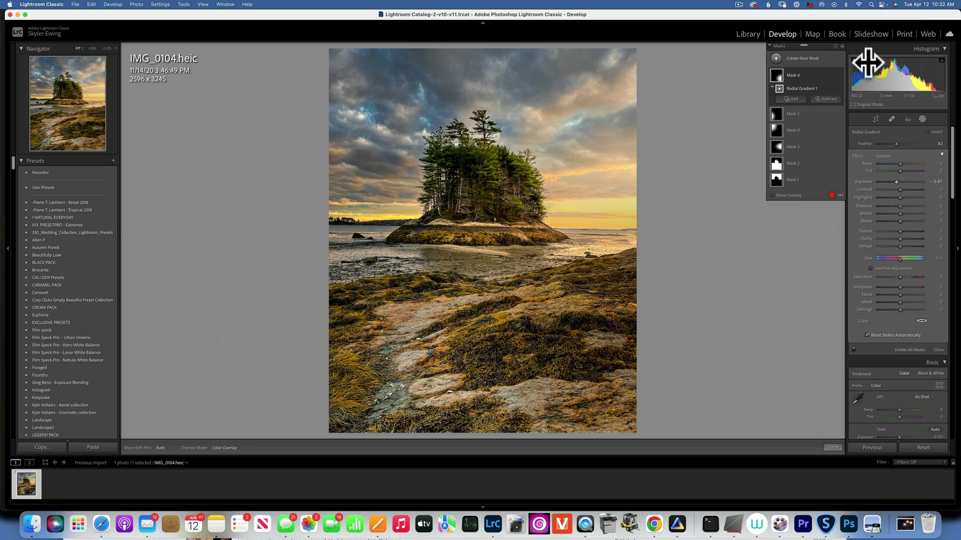
Compare the edited photo with its before version several times, closing the masking tool between comparisons.
mouse_move(630, 429)
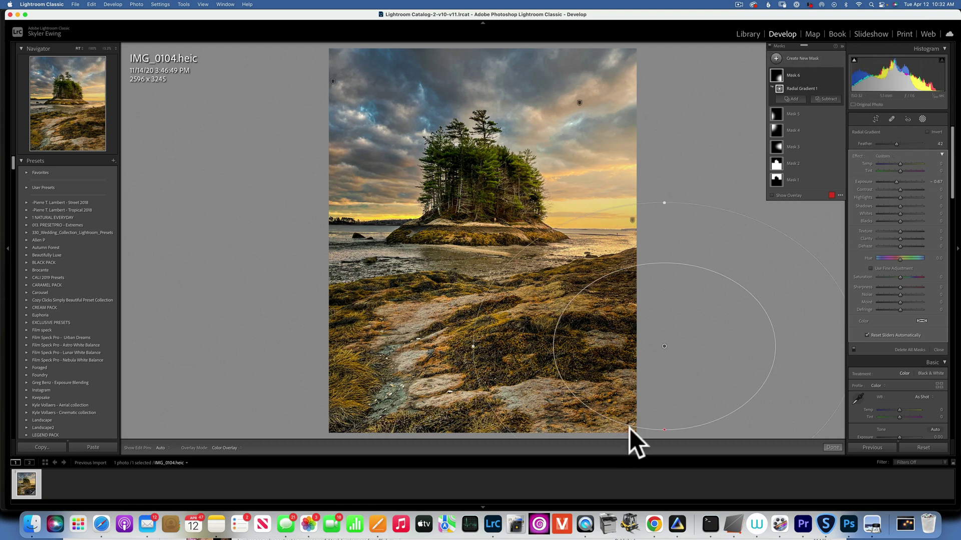
key(backslash)
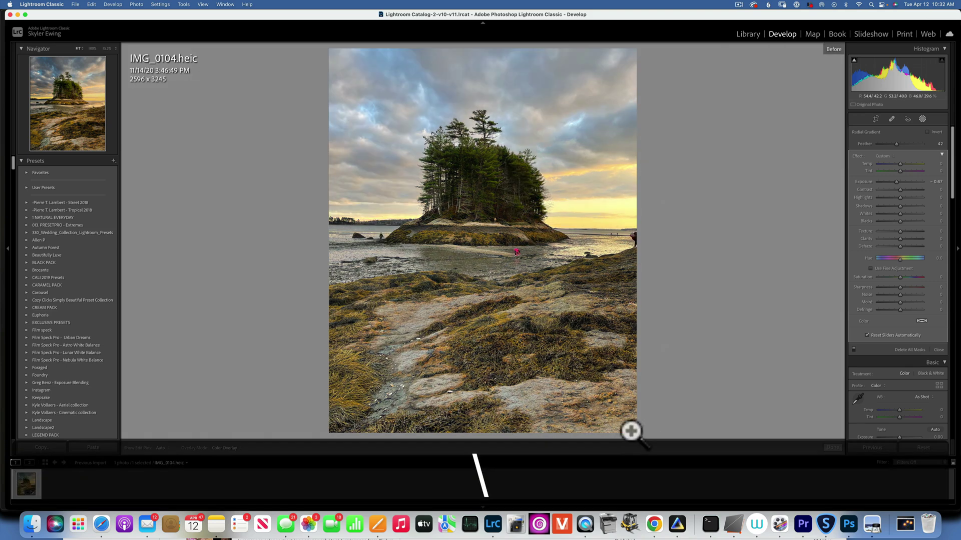
key(backslash)
key(backslash)
key(backslash)
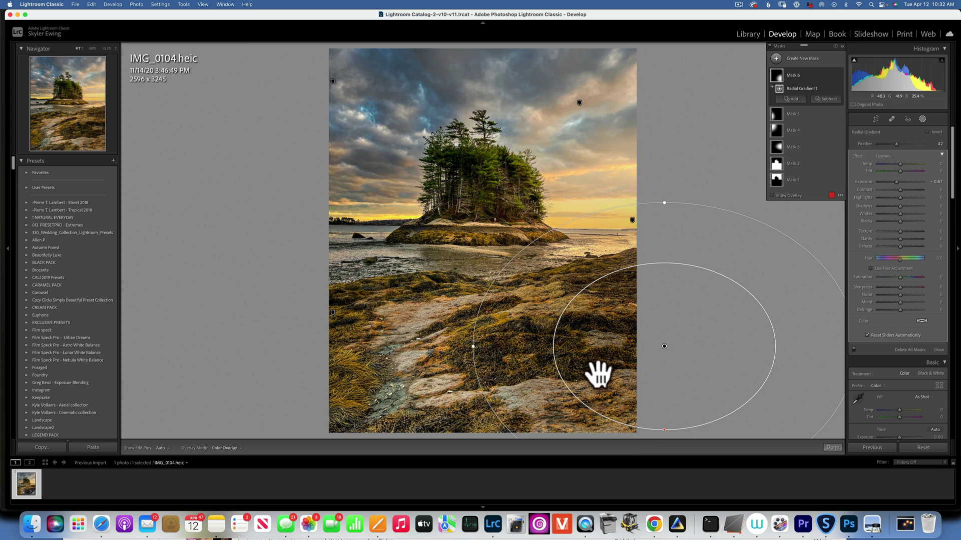
click(922, 118)
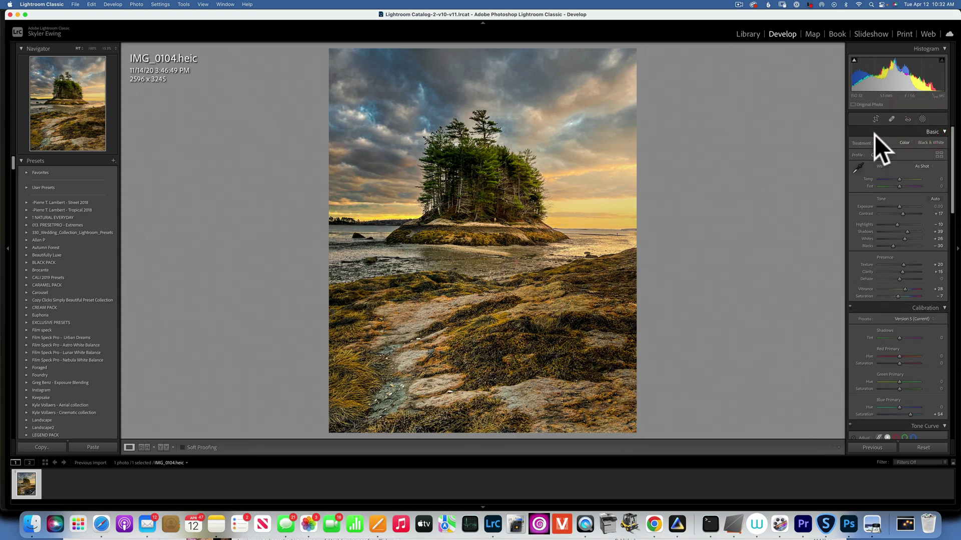
key(backslash)
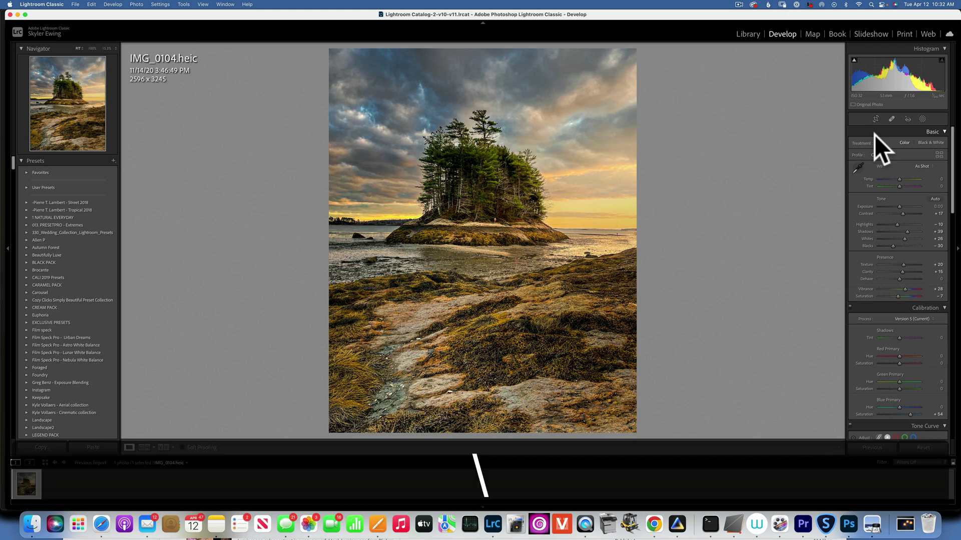
key(backslash)
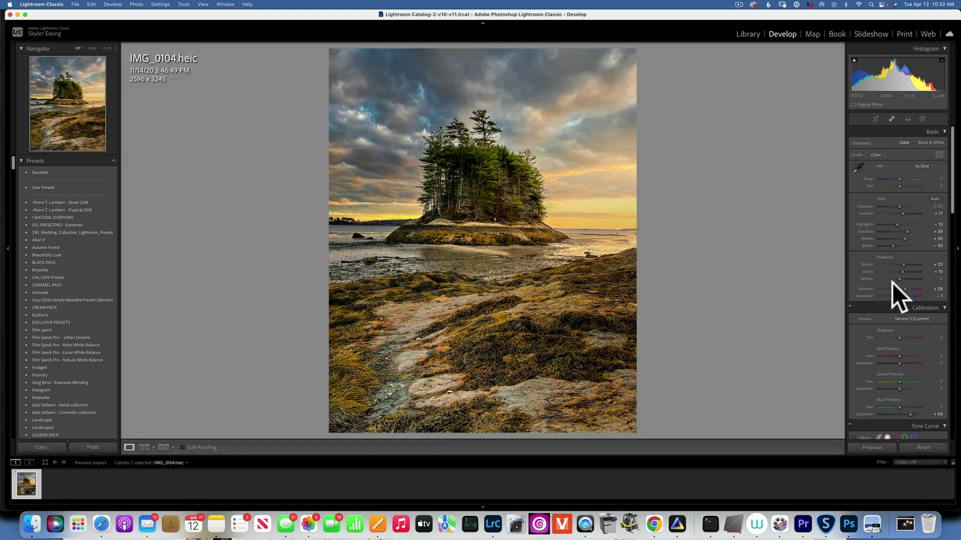
Switch to Luminar Neo to view its version of the island photo, and return to Lightroom Classic to compare.
click(678, 526)
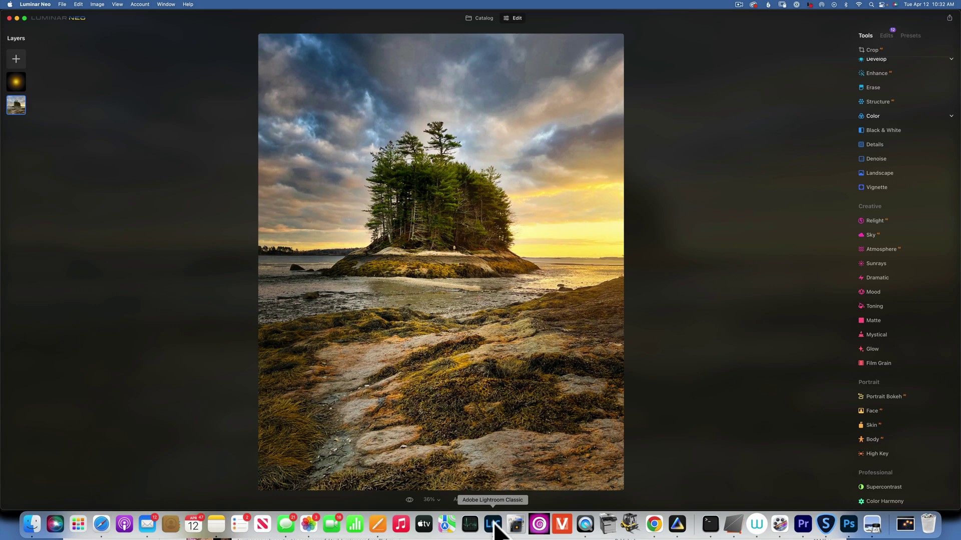
click(492, 526)
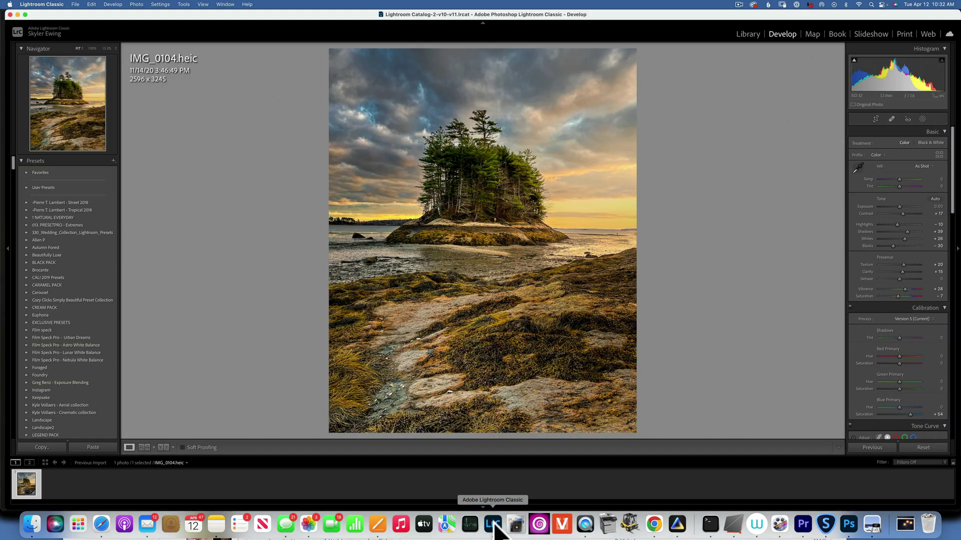